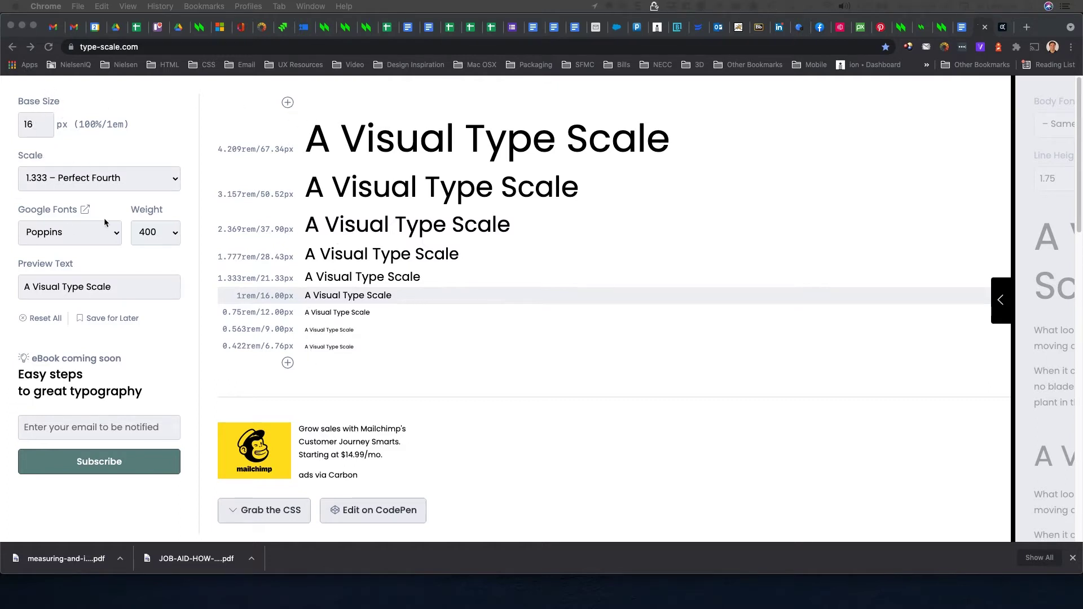
Set the type scale ratio to 1.618 – Golden Ratio and look over the resulting sizes.
{"action": "left_click", "coordinate": [122, 184]}
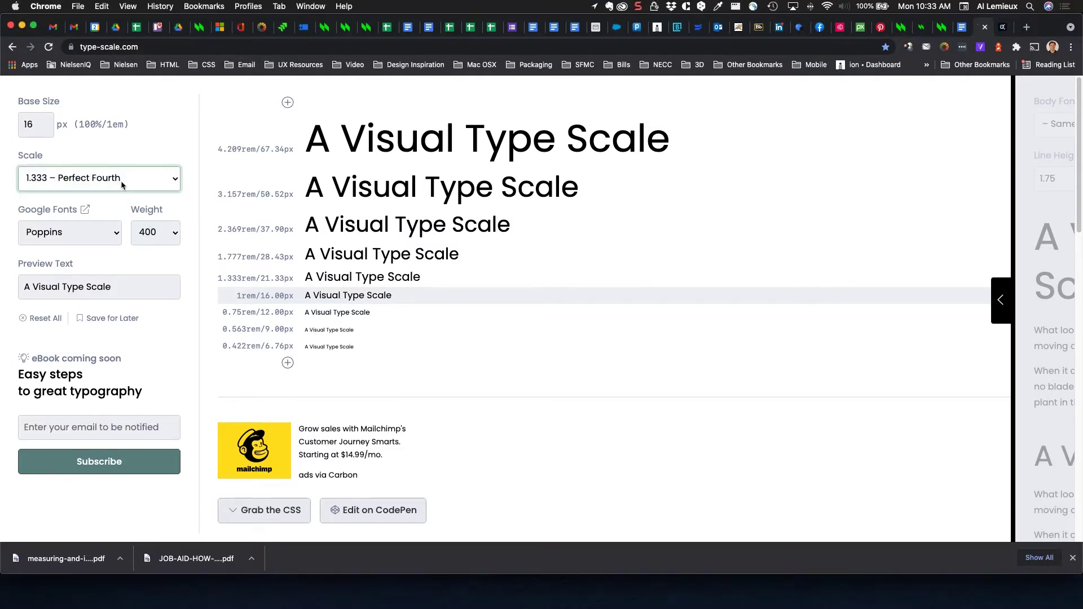
{"action": "left_click", "coordinate": [120, 179]}
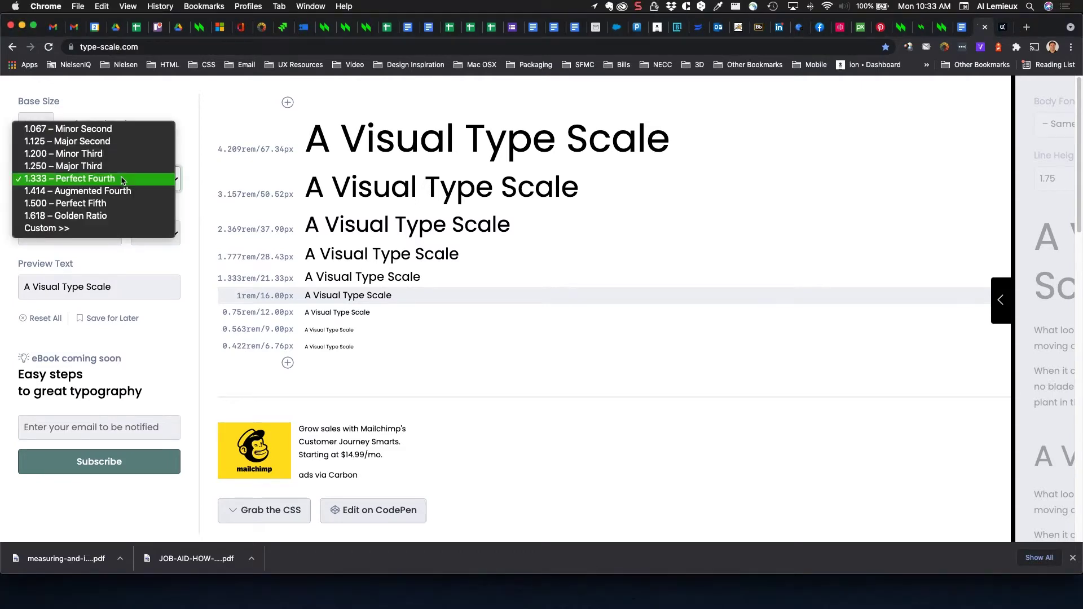
{"action": "left_click", "coordinate": [116, 217]}
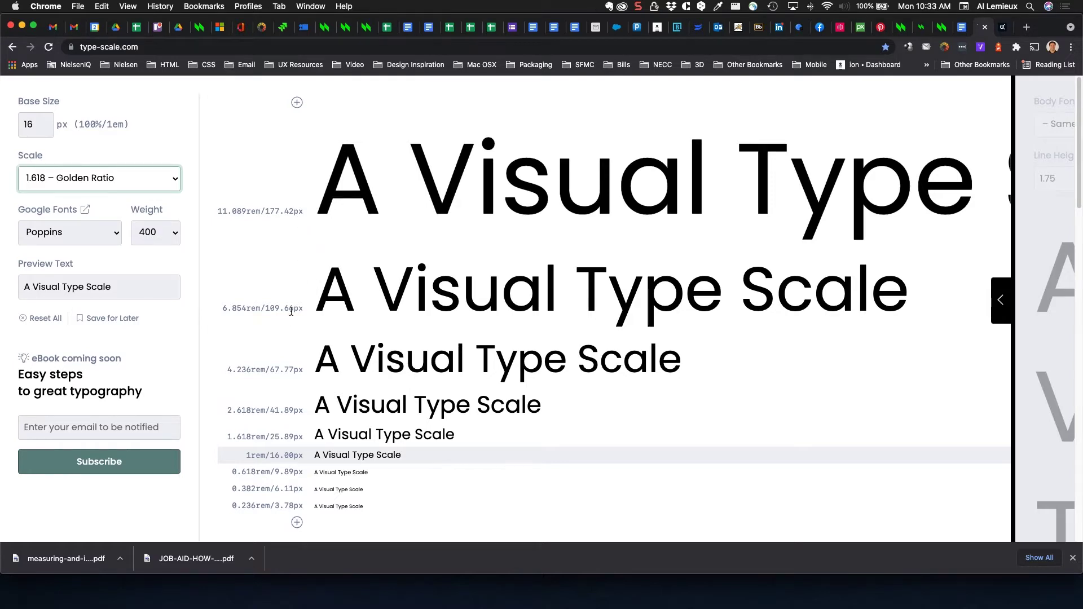
{"action": "scroll", "coordinate": [290, 311], "scroll_direction": "down", "scroll_amount": 1}
{"action": "scroll", "coordinate": [291, 310], "scroll_direction": "up", "scroll_amount": 1}
Change the Google font of the type scale preview to Roboto.
{"action": "left_click", "coordinate": [81, 234]}
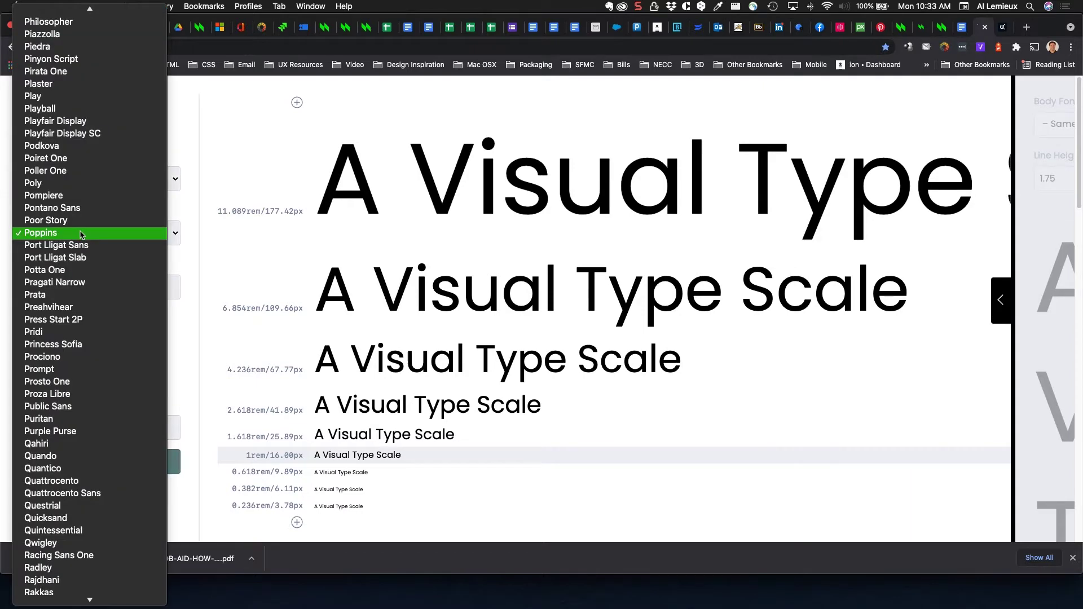
{"action": "scroll", "coordinate": [89, 477], "scroll_direction": "down", "scroll_amount": 8}
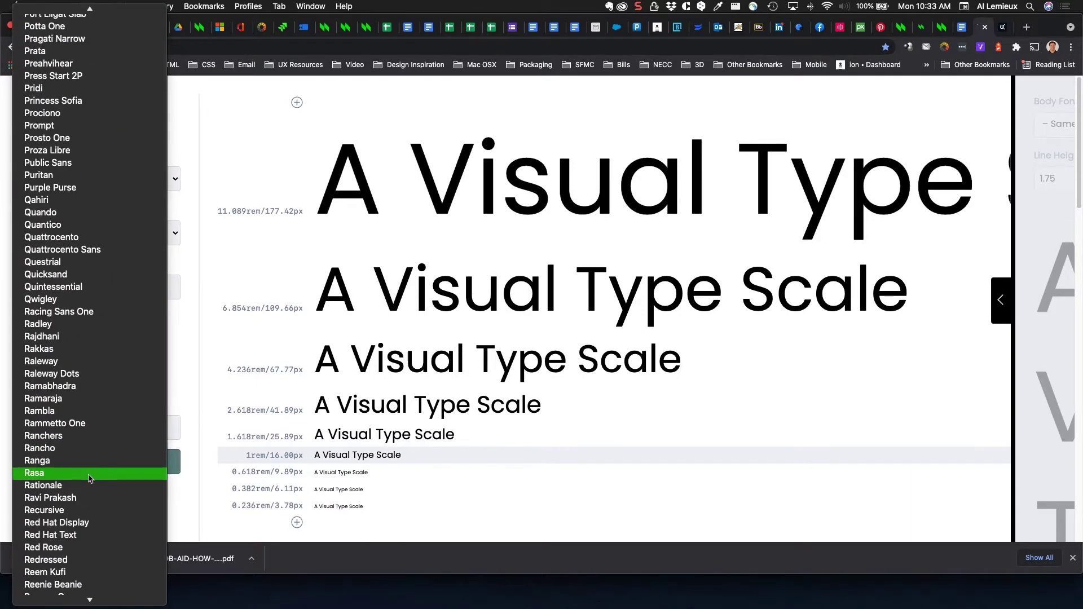
{"action": "scroll", "coordinate": [89, 479], "scroll_direction": "down", "scroll_amount": 8}
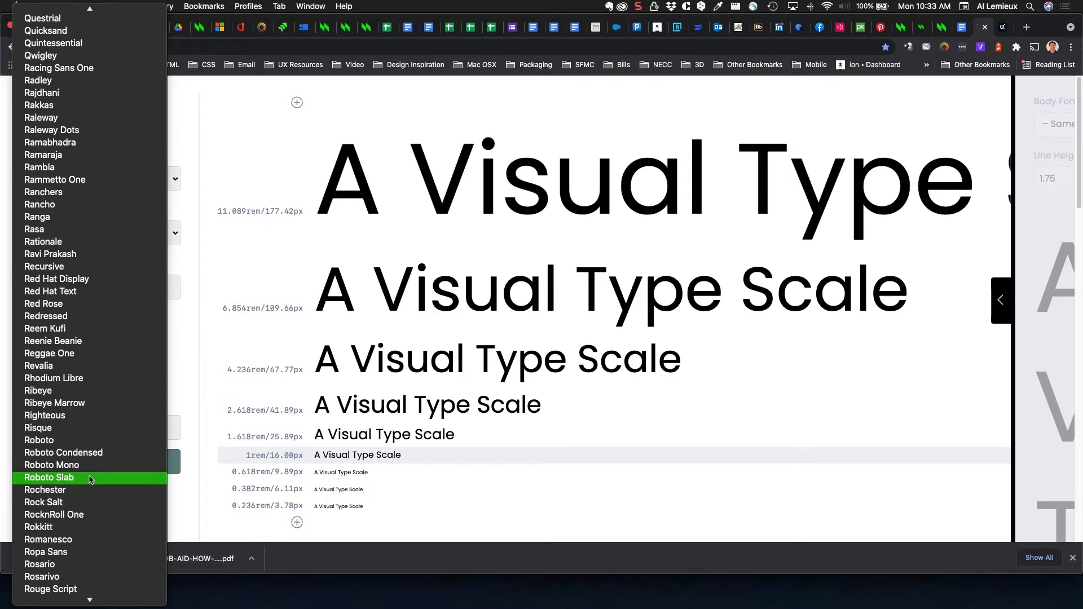
{"action": "left_click", "coordinate": [94, 441]}
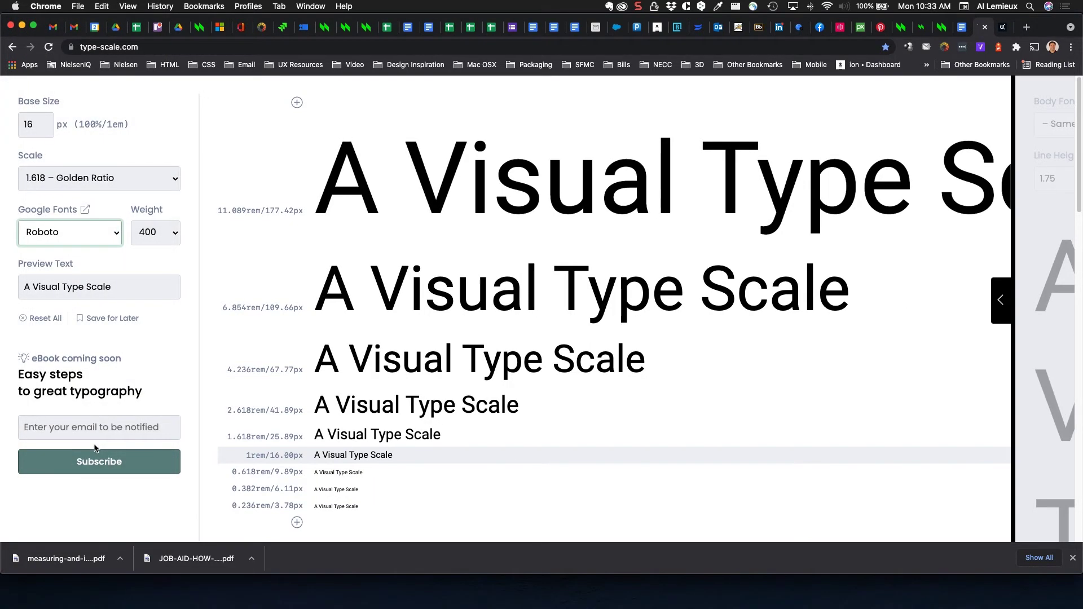
Check the available font weights without changing the weight, and set the type scale ratio to 1.250 – Major Third.
{"action": "left_click", "coordinate": [164, 237]}
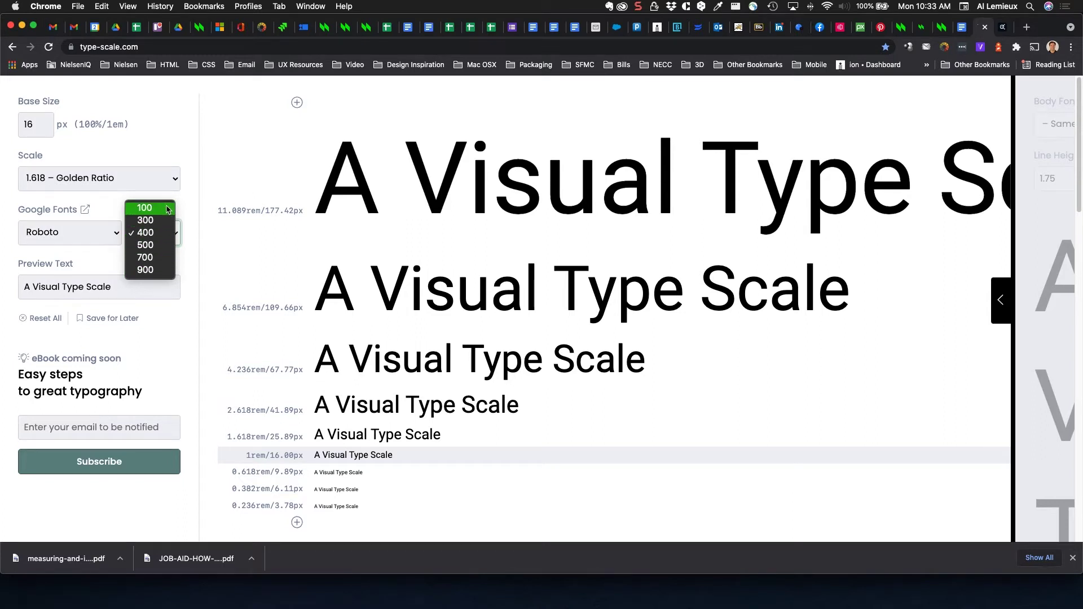
{"action": "left_click", "coordinate": [186, 202]}
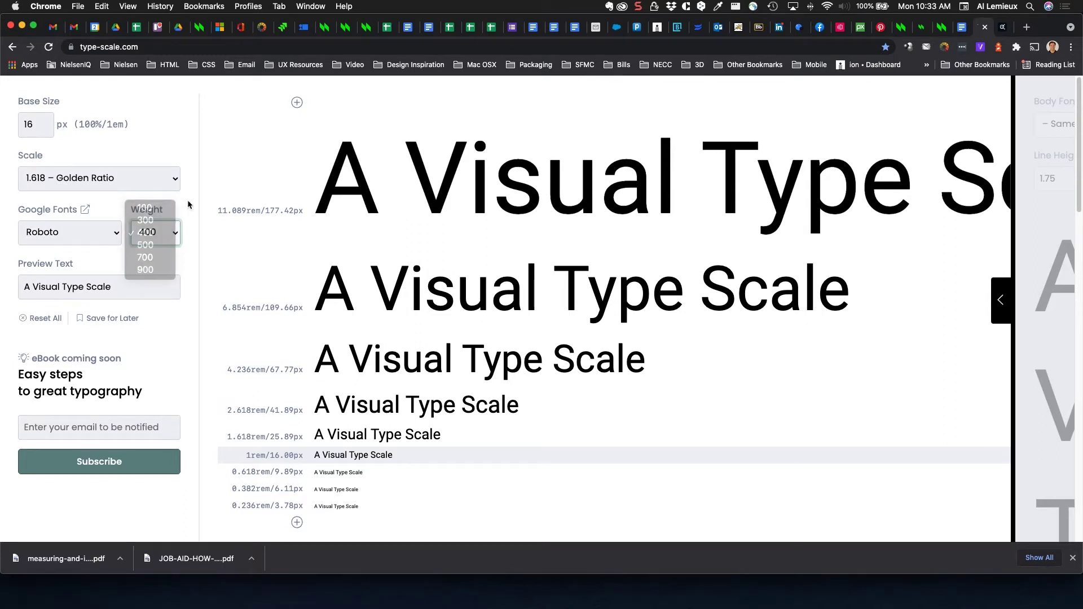
{"action": "left_click", "coordinate": [155, 186]}
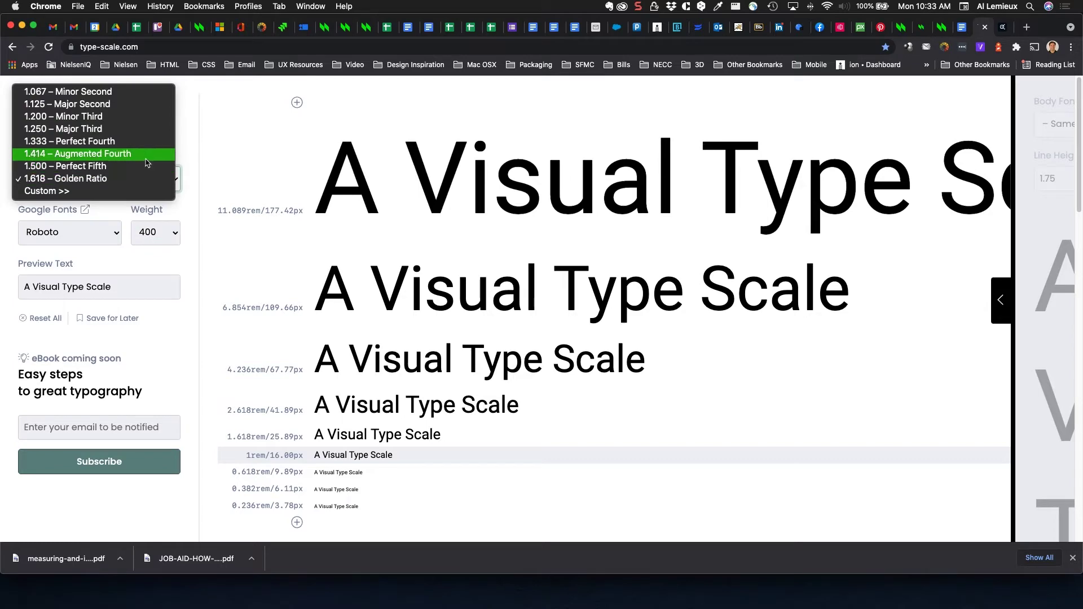
{"action": "left_click", "coordinate": [145, 127]}
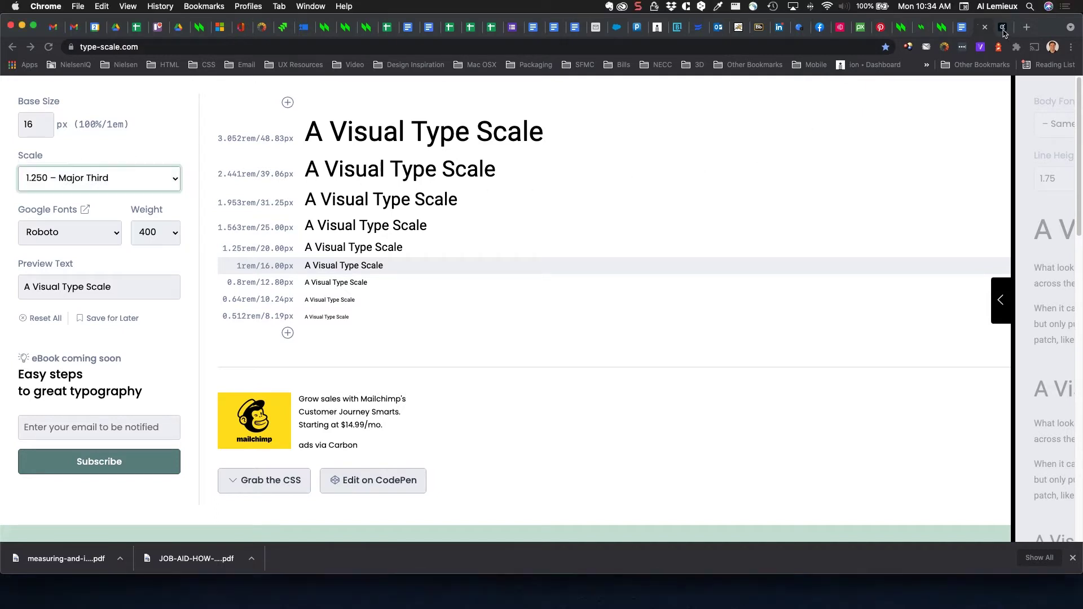
Switch to Adobe Color and set the base color C of the theme to #44BFE1.
{"action": "left_click", "coordinate": [1003, 31]}
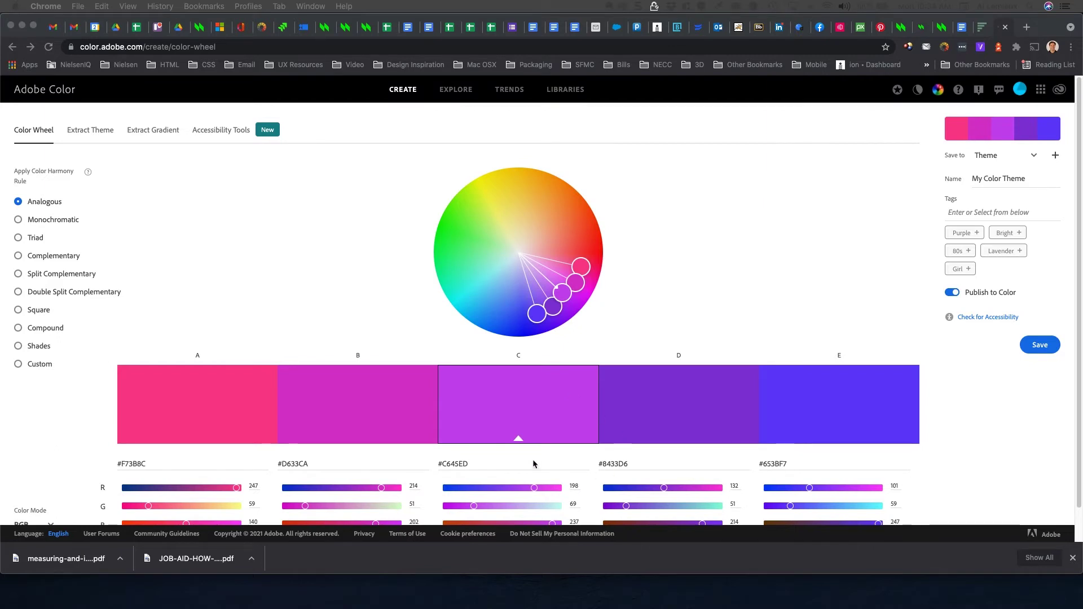
{"action": "left_click_drag", "start_coordinate": [469, 464], "coordinate": [459, 460]}
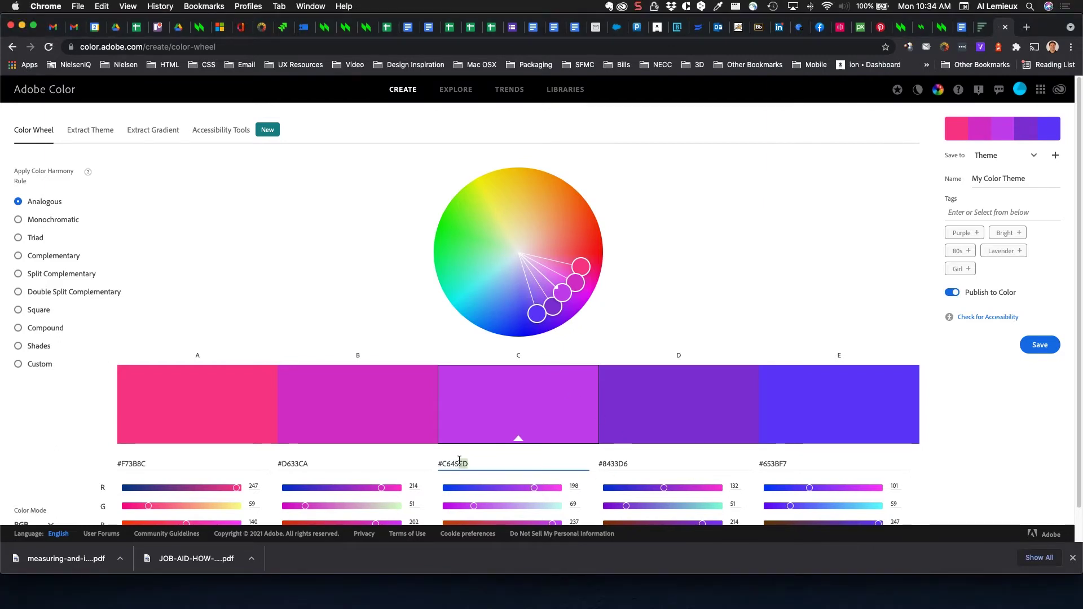
{"action": "triple_click", "coordinate": [443, 462]}
{"action": "type", "text": "#44BFE1"}
{"action": "key", "text": "Return"}
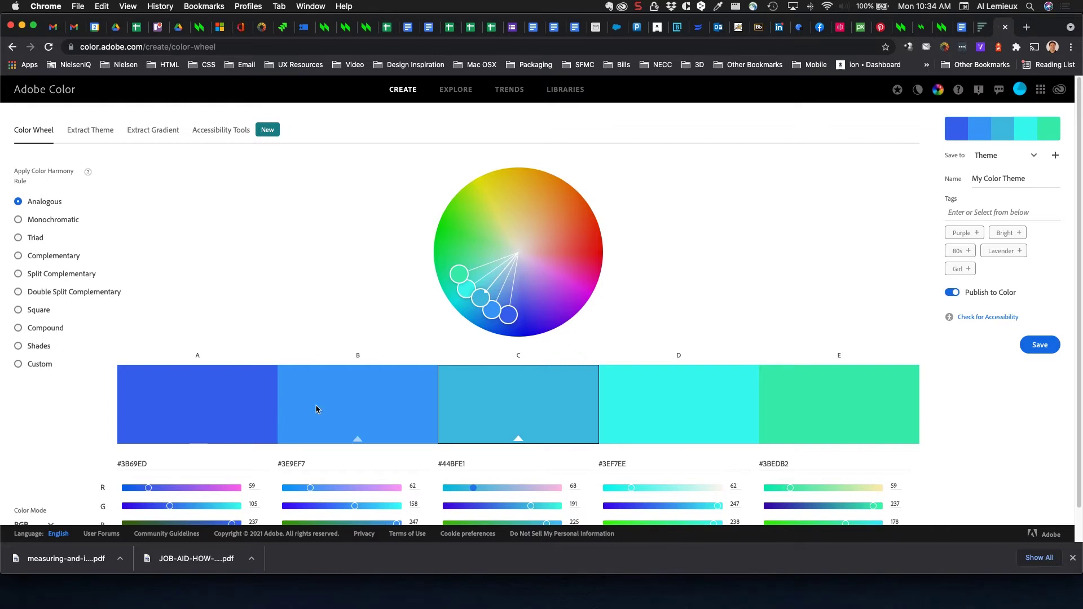
Try the color harmony rules one after another on the base color, from Monochromatic through Triad, the complementary variants and Compound to Shades.
{"action": "left_click", "coordinate": [56, 225]}
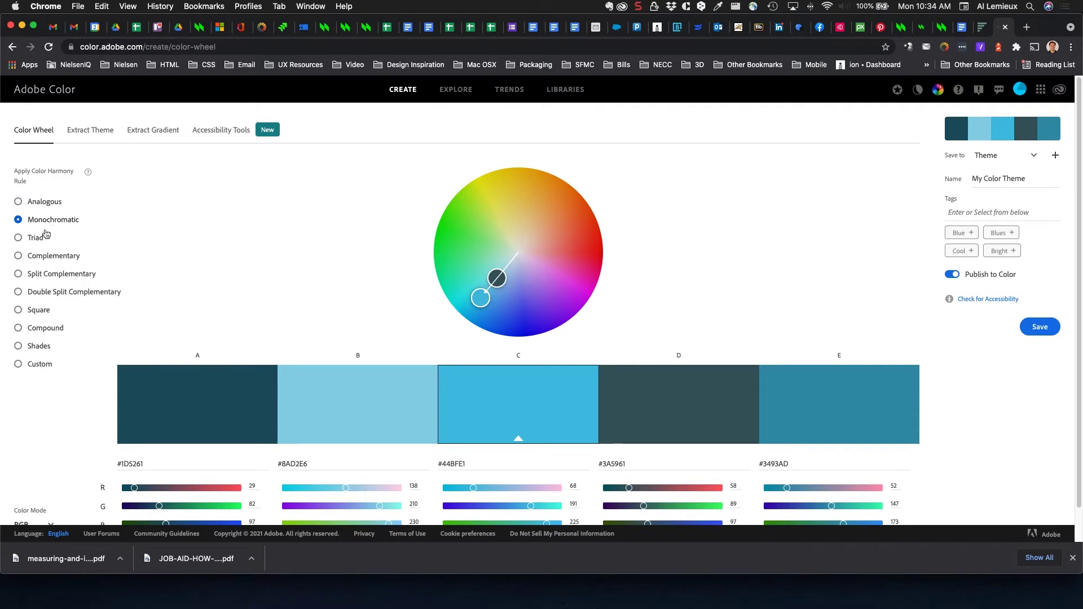
{"action": "left_click", "coordinate": [37, 240]}
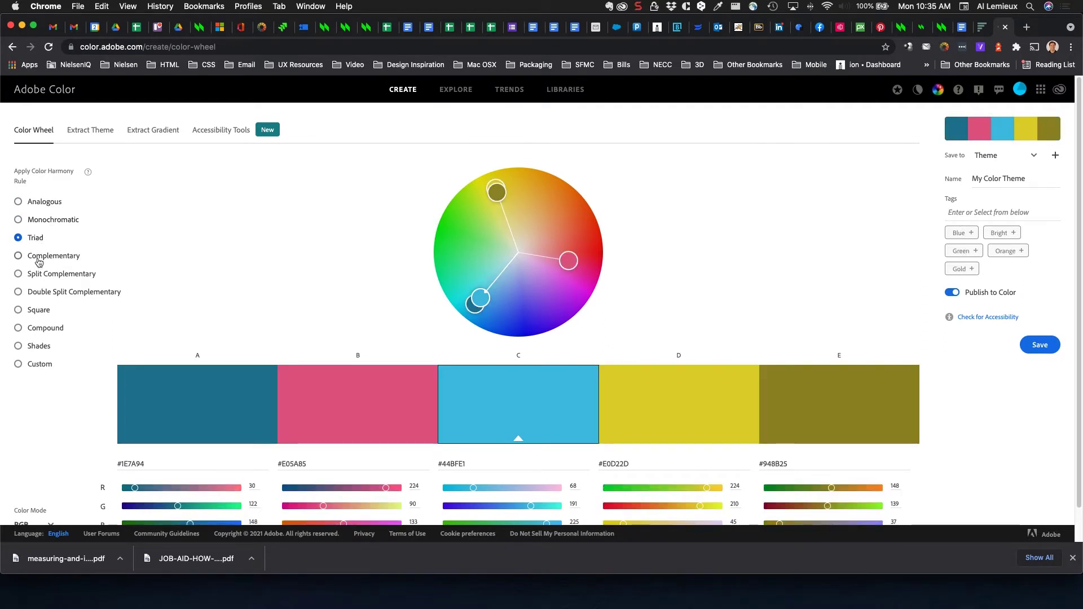
{"action": "left_click", "coordinate": [39, 256]}
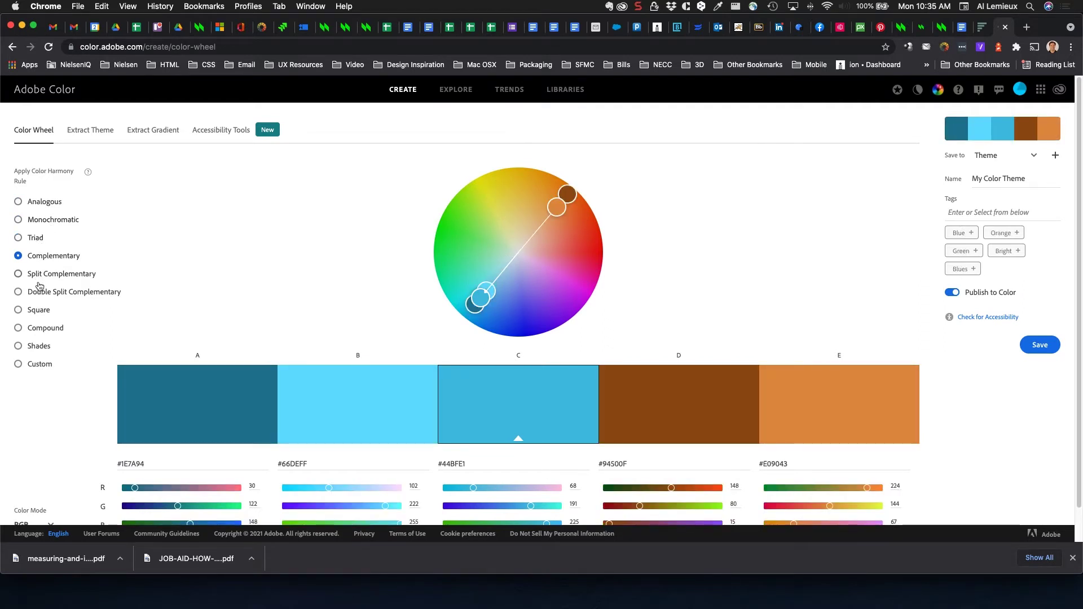
{"action": "left_click", "coordinate": [37, 273]}
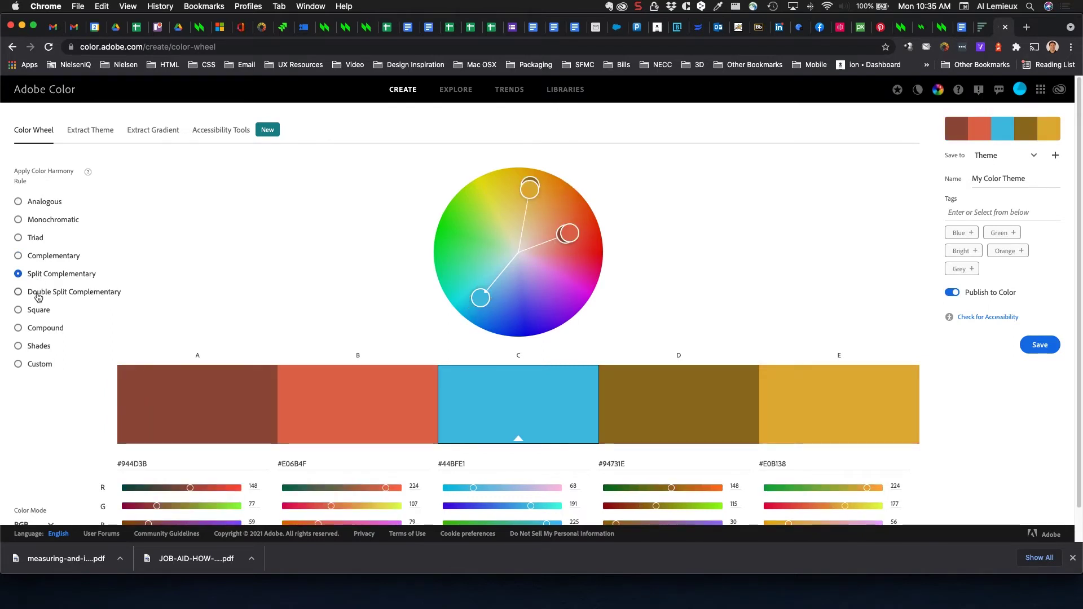
{"action": "left_click", "coordinate": [36, 294]}
{"action": "left_click", "coordinate": [34, 310]}
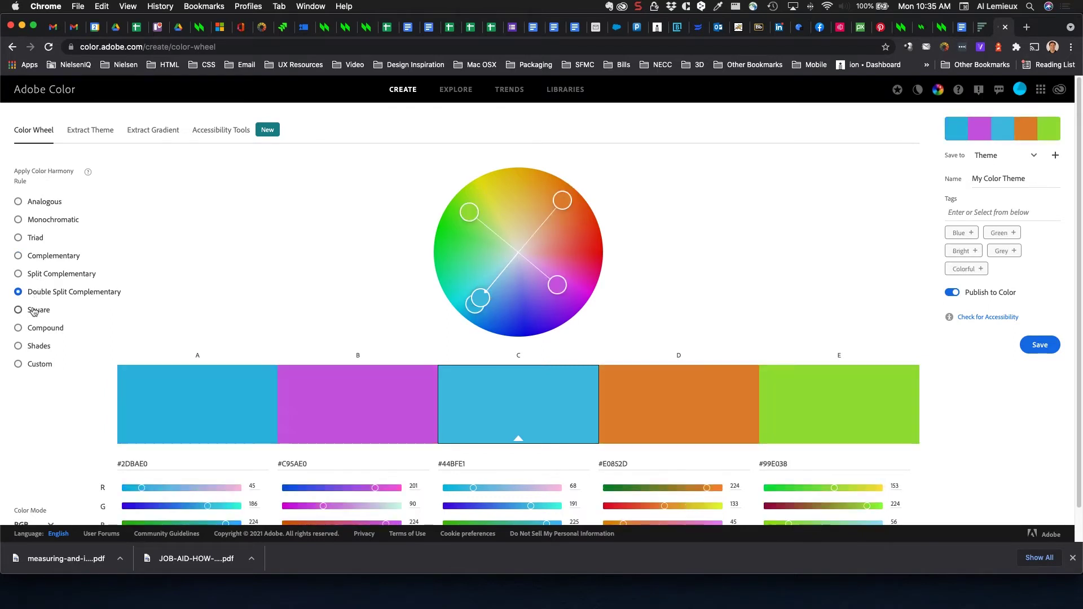
{"action": "left_click", "coordinate": [39, 334]}
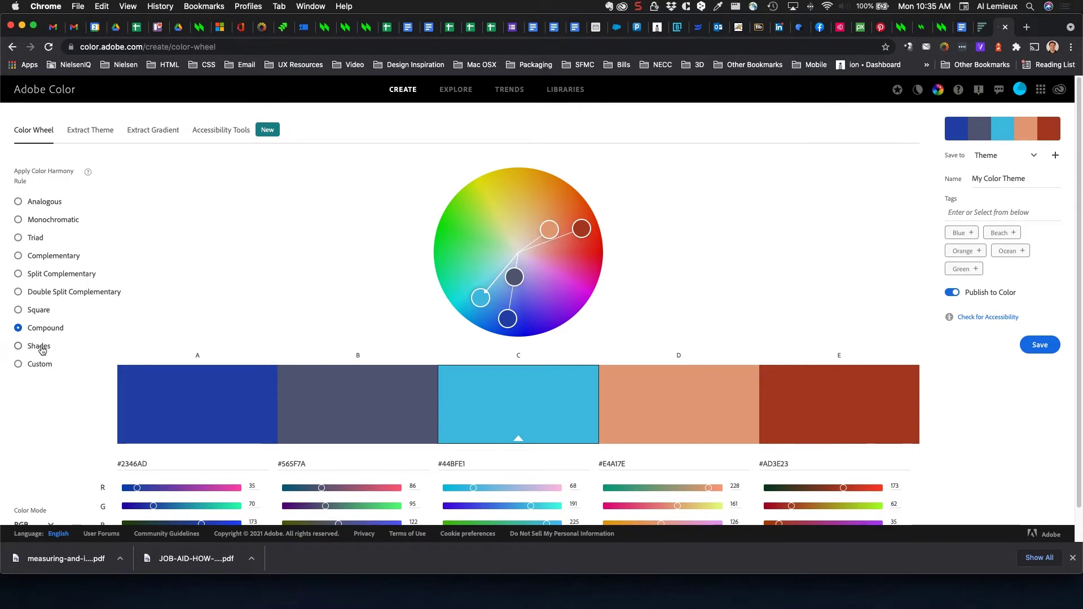
{"action": "left_click", "coordinate": [40, 347]}
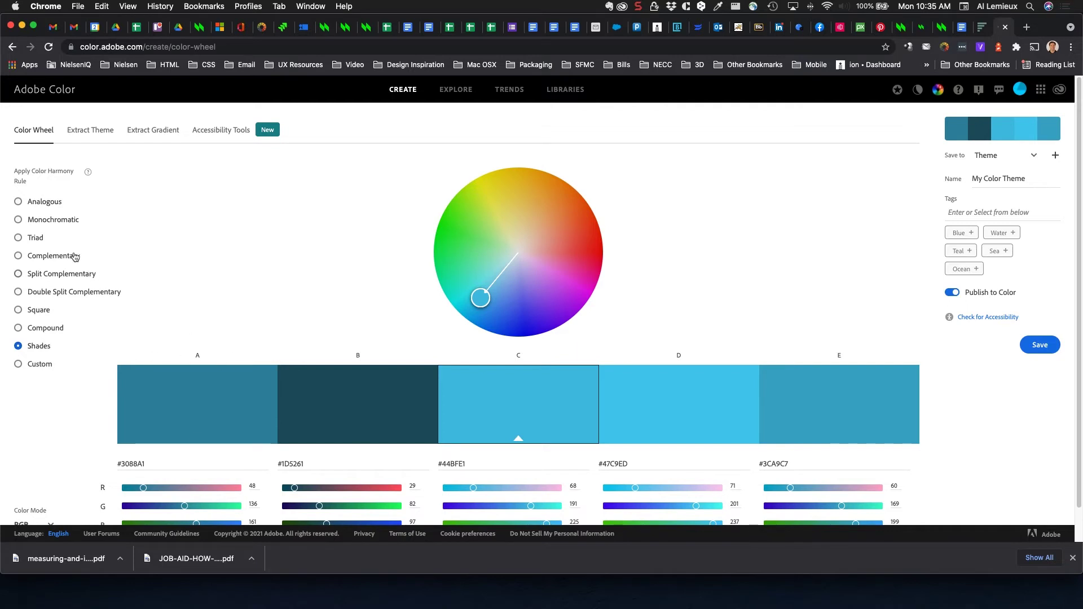
Compare the Monochromatic harmony rule with Split Complementary and Complementary, and settle on Monochromatic for the theme.
{"action": "left_click", "coordinate": [50, 225]}
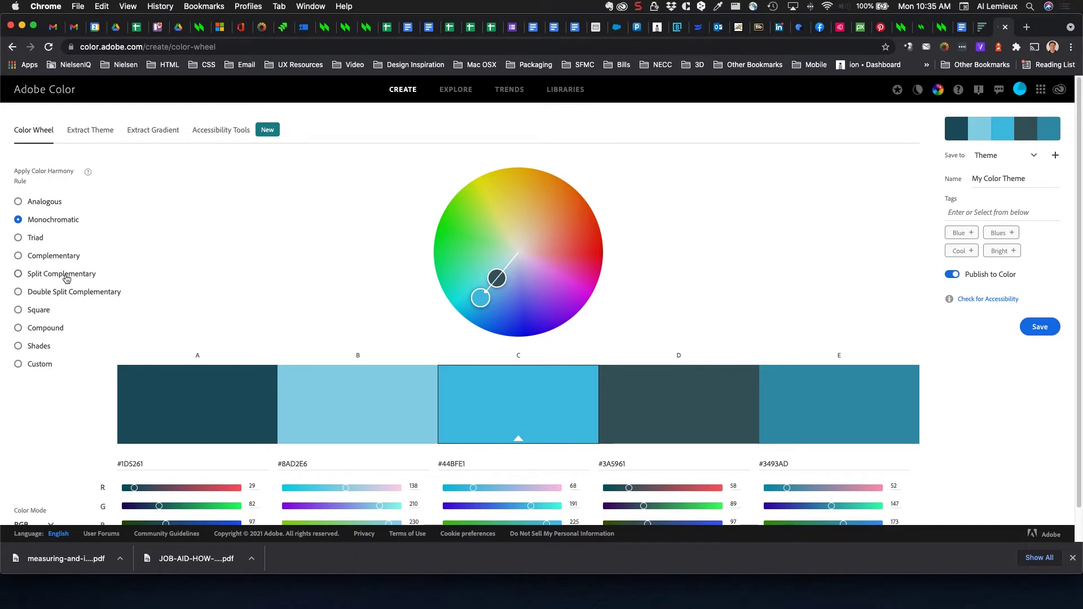
{"action": "left_click", "coordinate": [44, 276]}
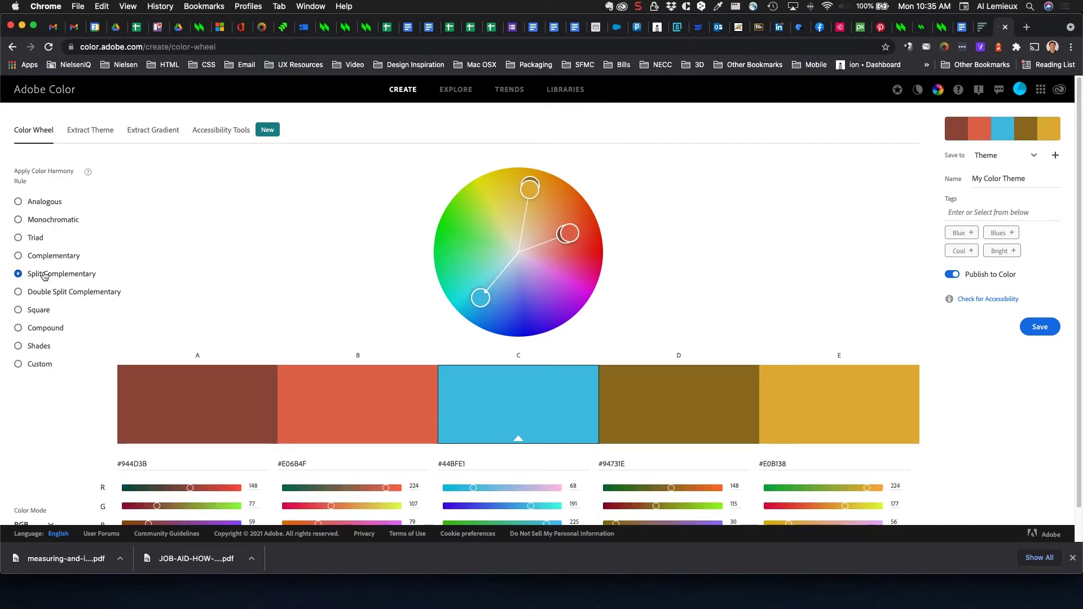
{"action": "left_click", "coordinate": [42, 258]}
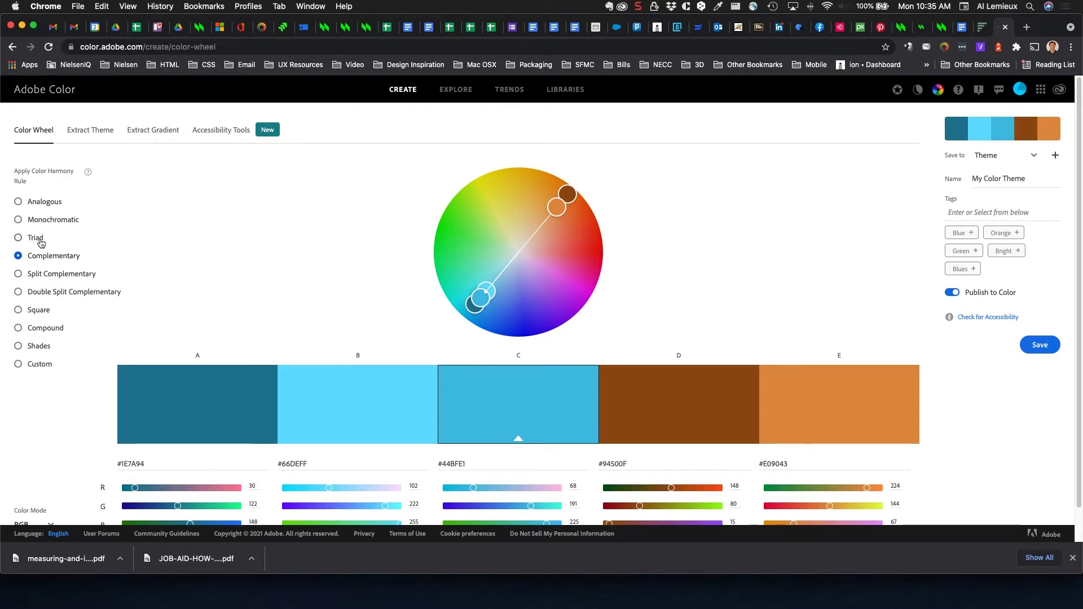
{"action": "left_click", "coordinate": [42, 222]}
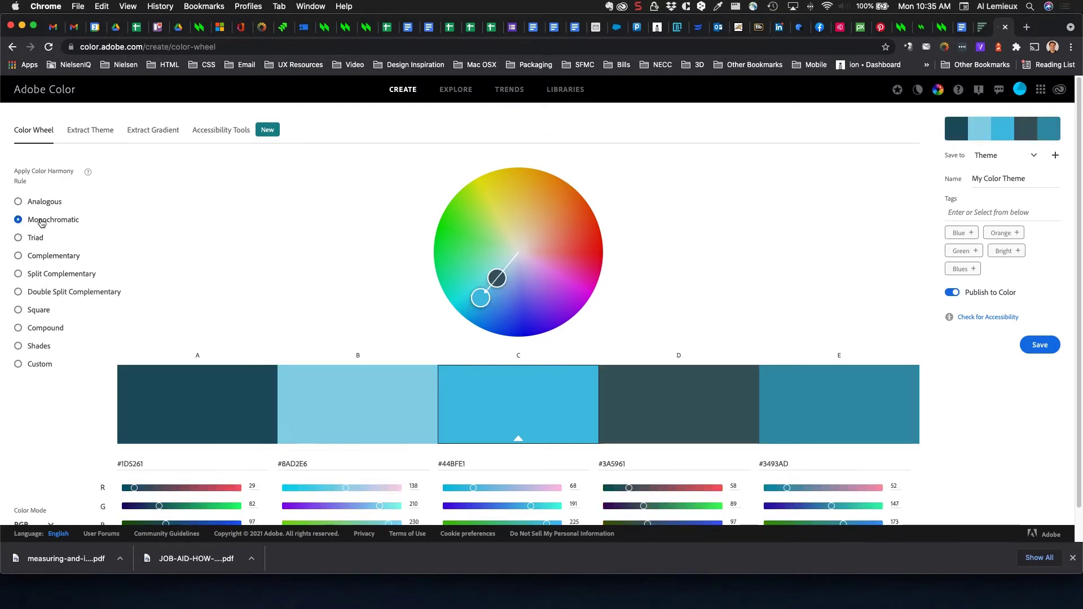
{"action": "left_click", "coordinate": [35, 258]}
{"action": "left_click", "coordinate": [37, 224]}
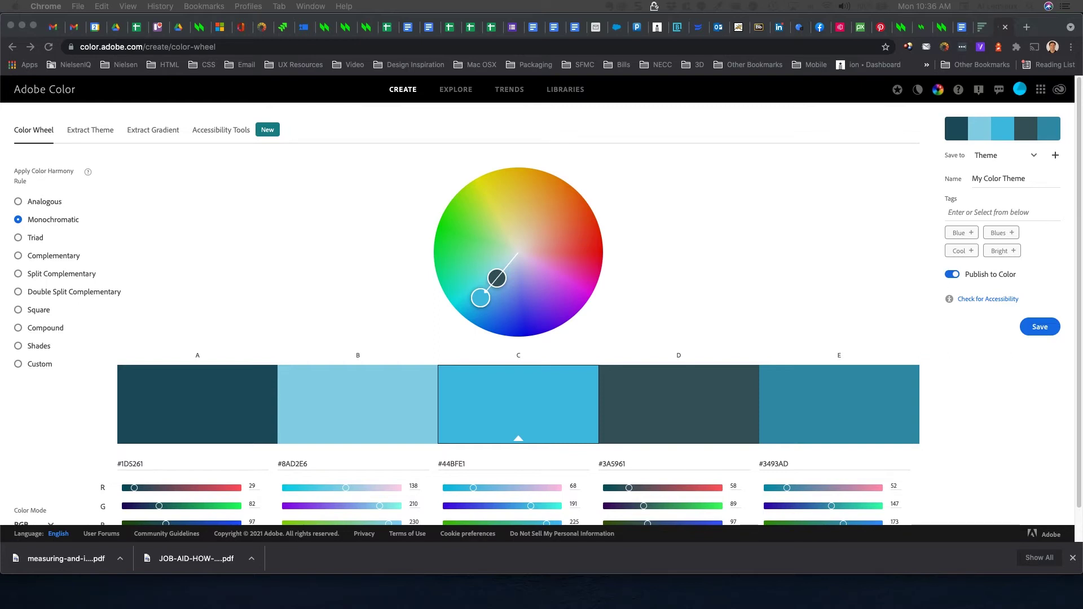
Switch to Adobe XD, enlarge its window and rename the iPhone 12 Pro Max artboard as "Type and color".
{"action": "left_click_drag", "start_coordinate": [0, 84], "coordinate": [245, 23]}
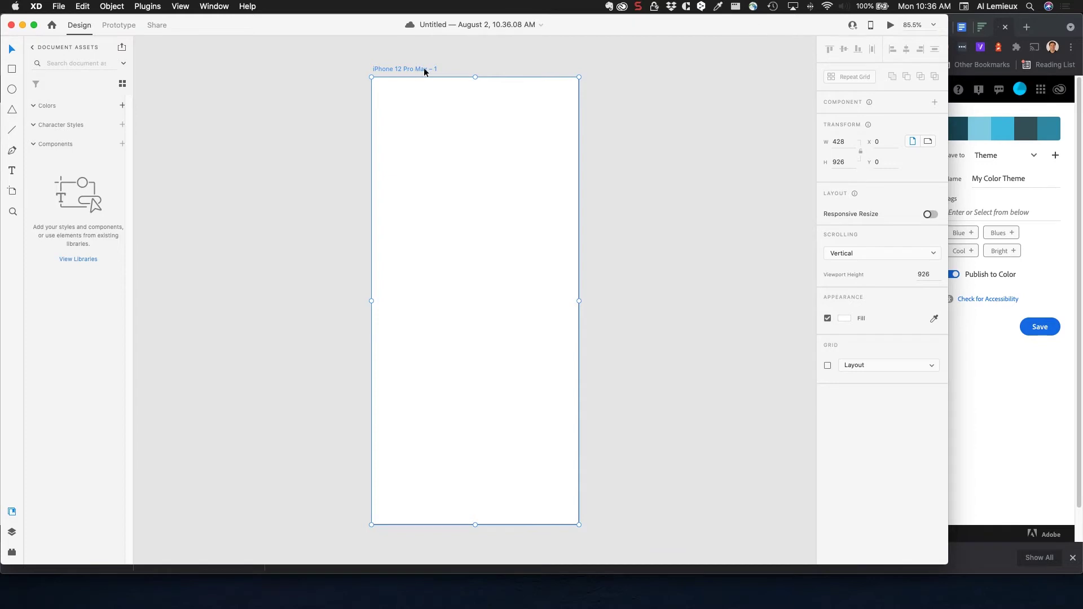
{"action": "left_click", "coordinate": [385, 64]}
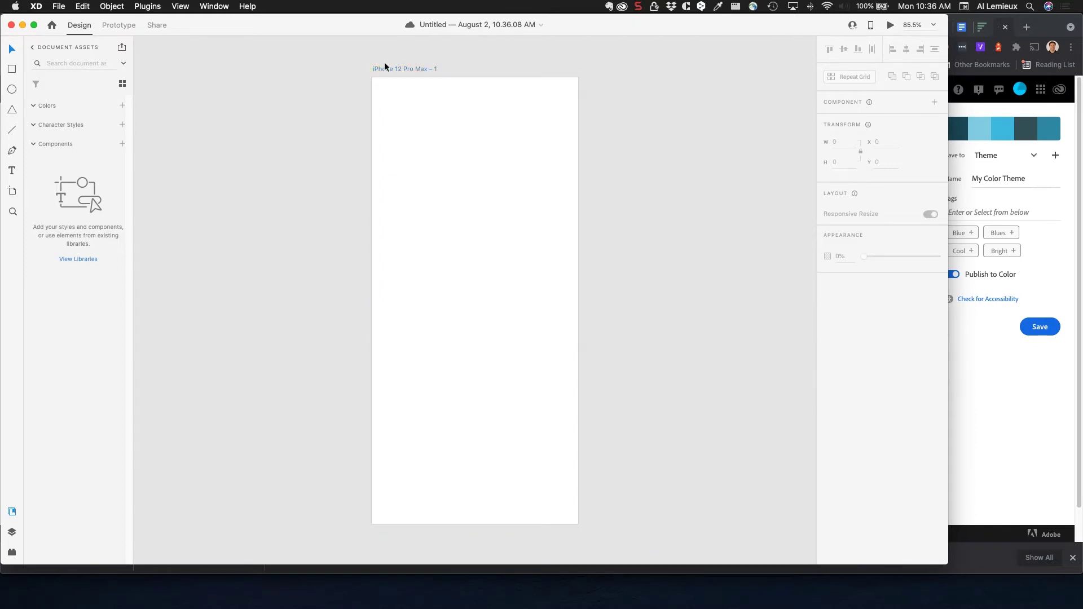
{"action": "double_click", "coordinate": [576, 22]}
{"action": "left_click", "coordinate": [427, 68]}
{"action": "double_click", "coordinate": [418, 68]}
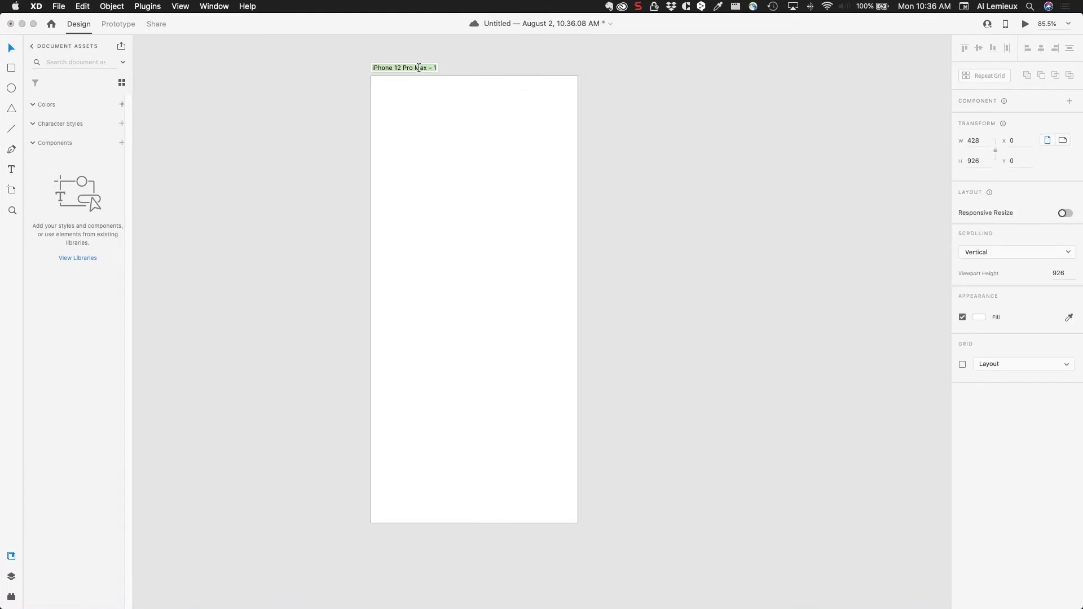
{"action": "type", "text": "Type and color"}
{"action": "key", "text": "Return"}
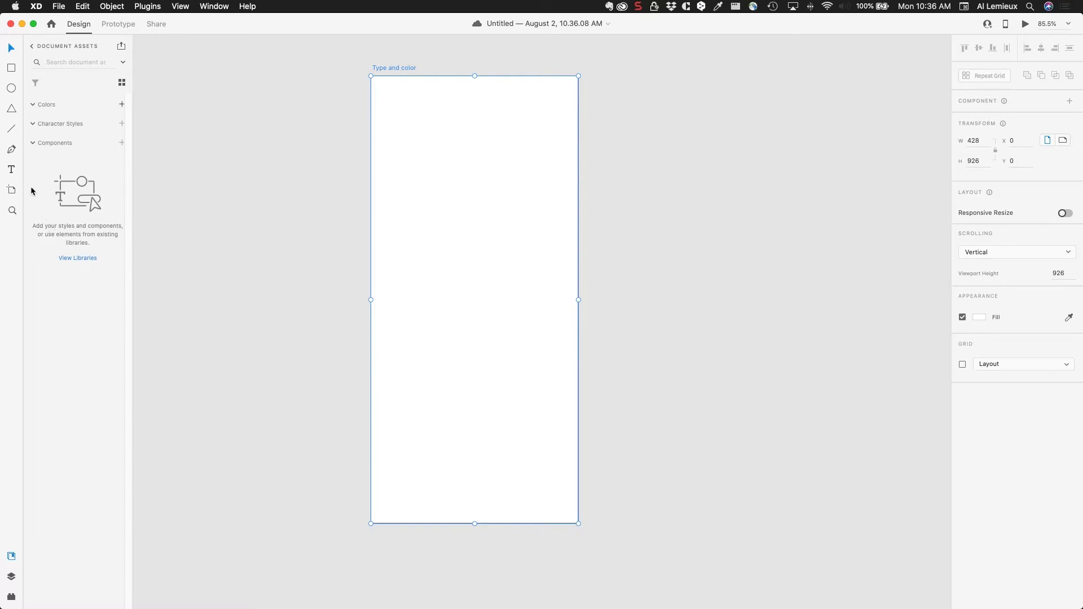
Add a text object reading "Headline" near the artboard's upper left corner, at about X 26, Y 66.
{"action": "left_click", "coordinate": [10, 170]}
{"action": "left_click", "coordinate": [383, 115]}
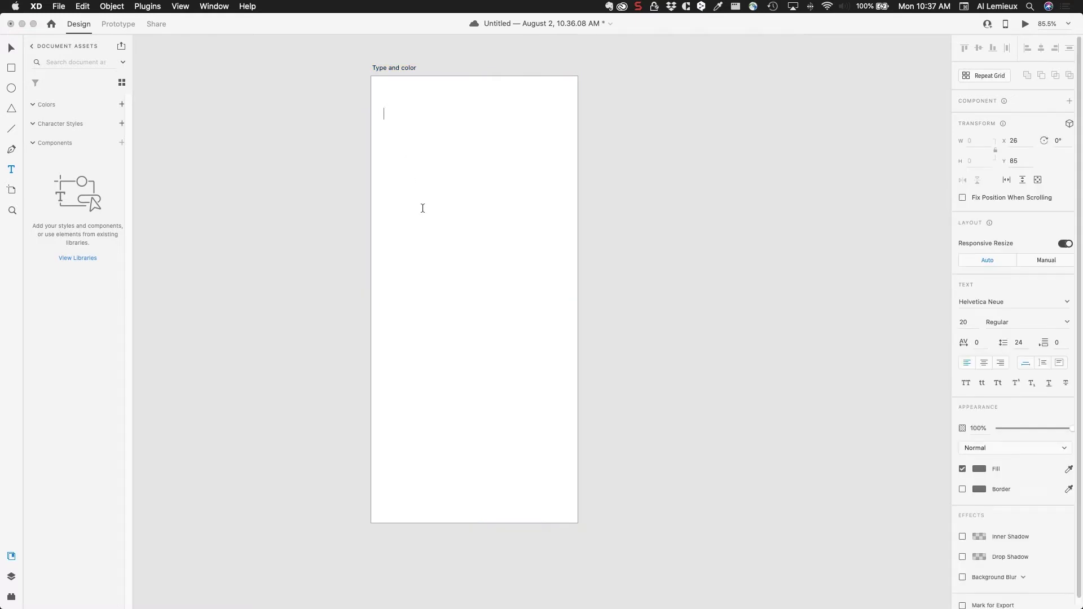
{"action": "type", "text": "Headline"}
{"action": "left_click", "coordinate": [11, 49]}
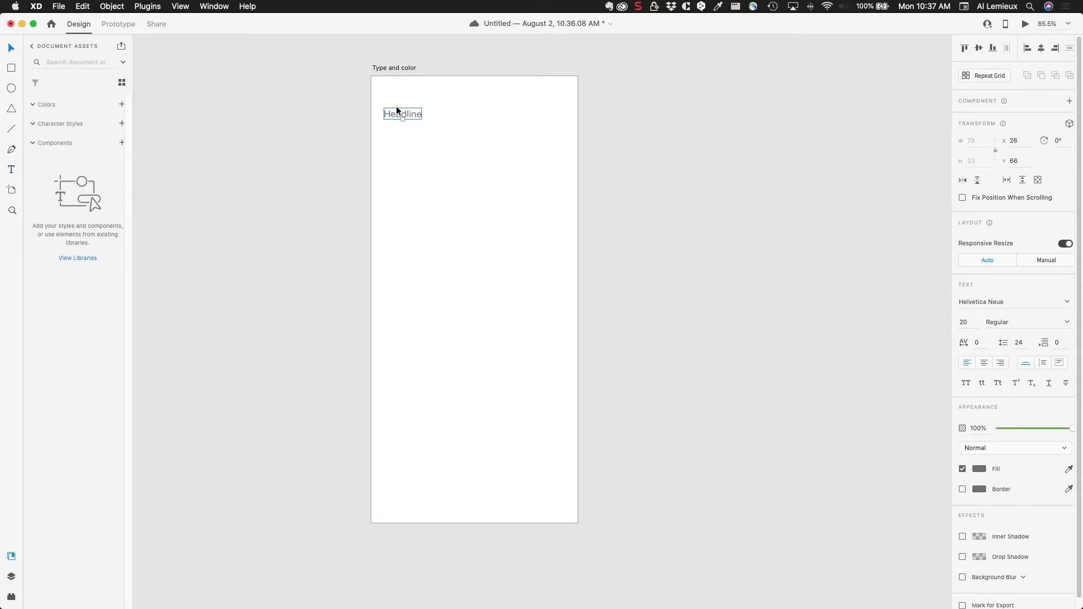
Duplicate the Headline text and place the copy to the right of the original, at about X 194, Y 38.
{"action": "key", "text": "alt"}
{"action": "left_click_drag", "start_coordinate": [395, 100], "coordinate": [468, 136]}
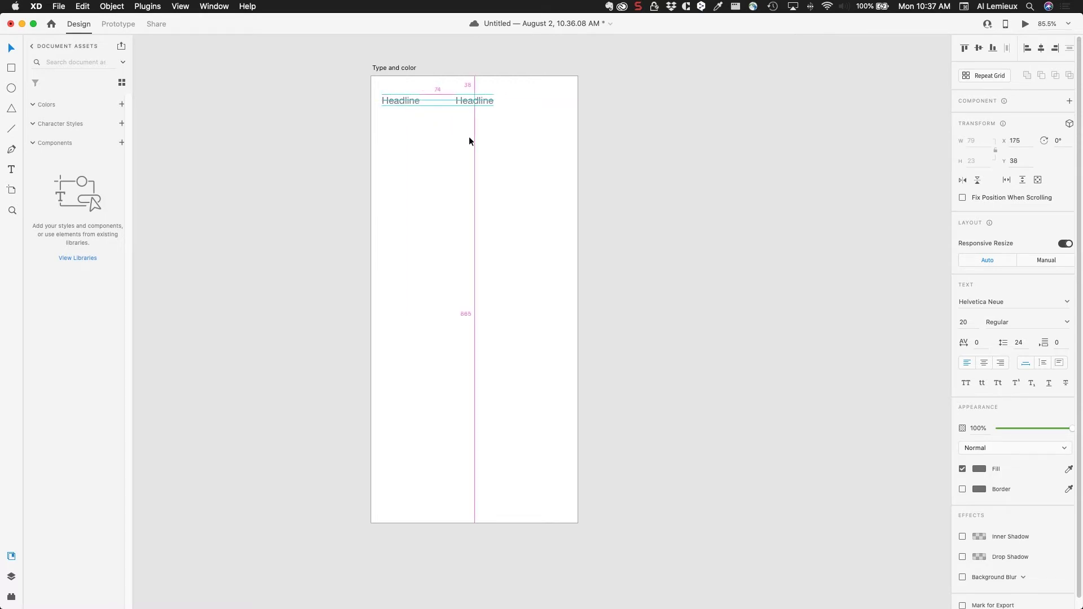
{"action": "left_click_drag", "start_coordinate": [469, 136], "coordinate": [474, 141]}
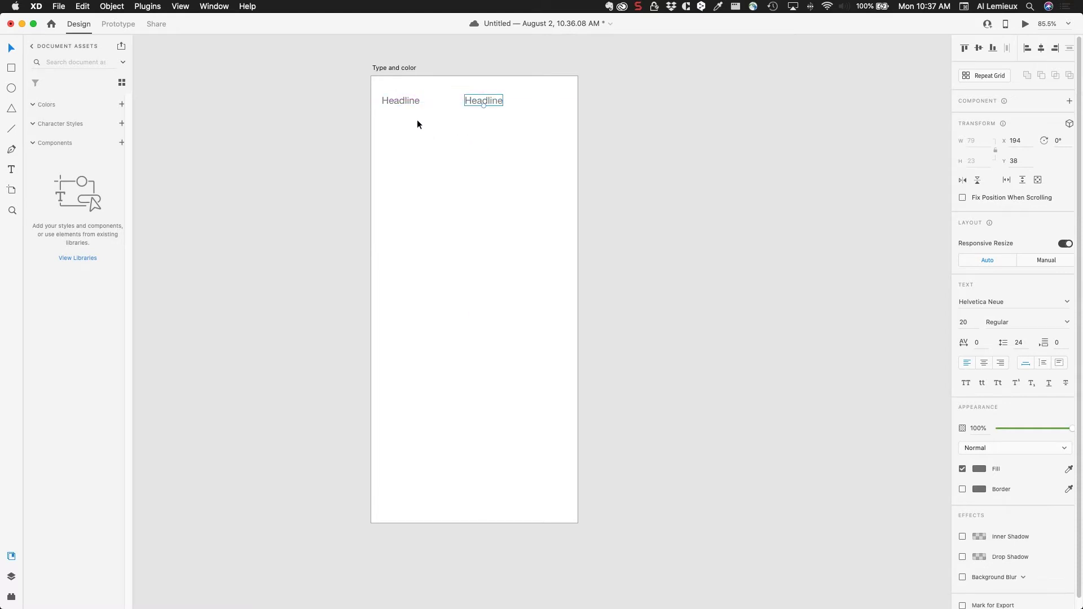
Set the font size of the original Headline text to 37.9.
{"action": "left_click", "coordinate": [408, 103]}
{"action": "left_click", "coordinate": [966, 322]}
{"action": "type", "text": "37.9"}
{"action": "key", "text": "Return"}
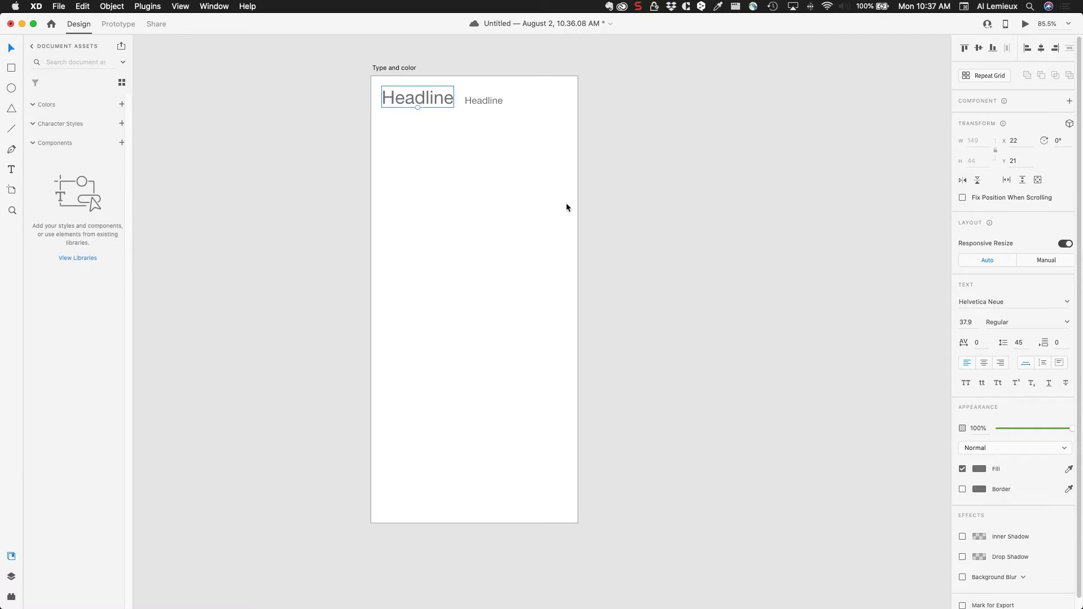
Set the font size of the duplicated Headline text beside the original to 37.9.
{"action": "left_click", "coordinate": [484, 101]}
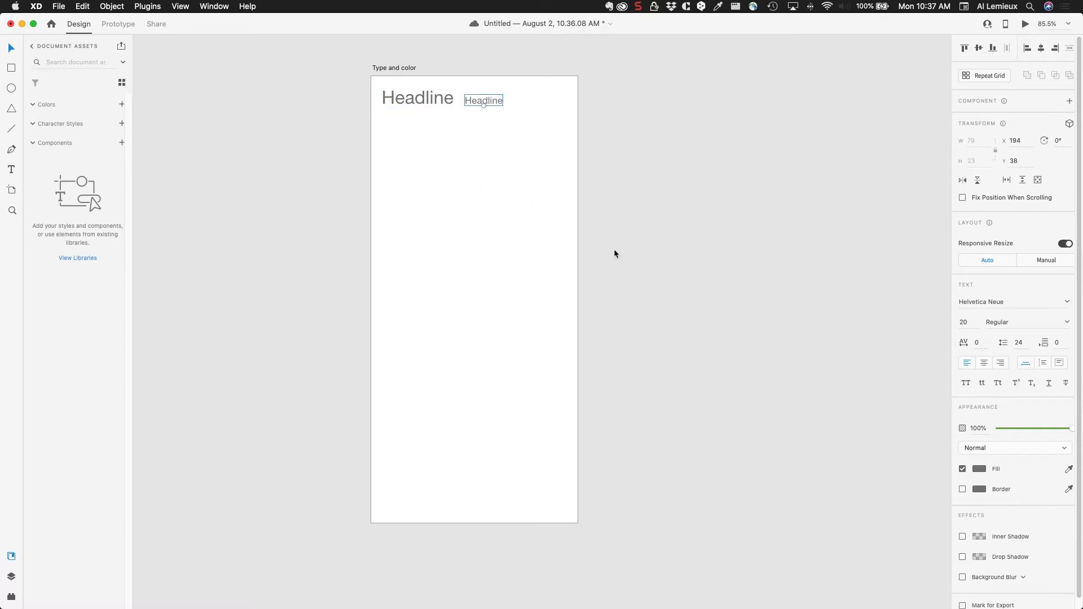
{"action": "left_click", "coordinate": [960, 320]}
{"action": "type", "text": "37.9"}
{"action": "key", "text": "Return"}
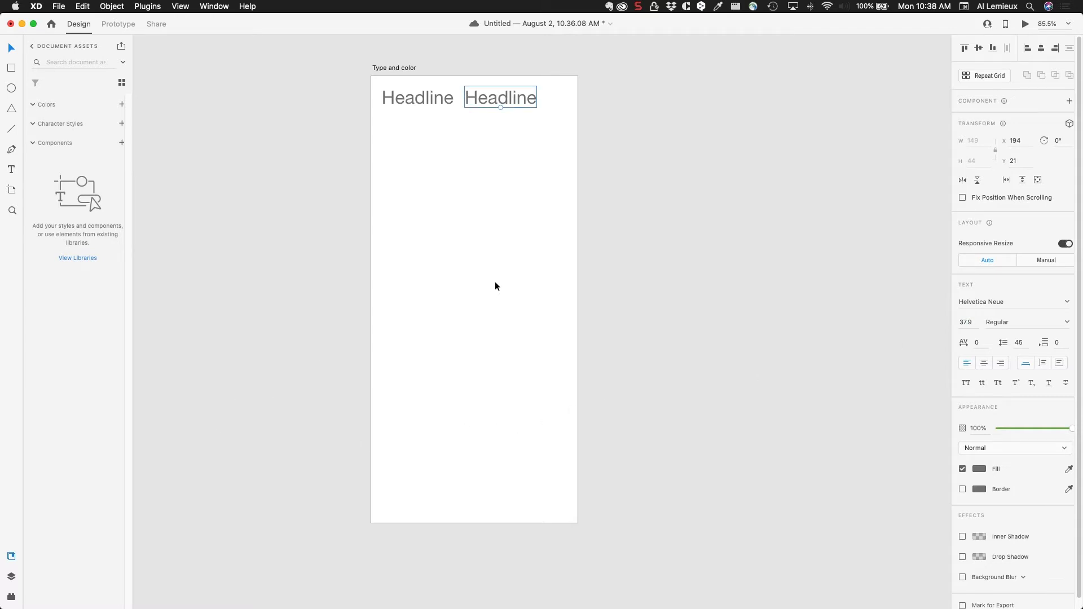
Change the fill color of both Headline texts to #333333.
{"action": "left_click", "coordinate": [979, 470]}
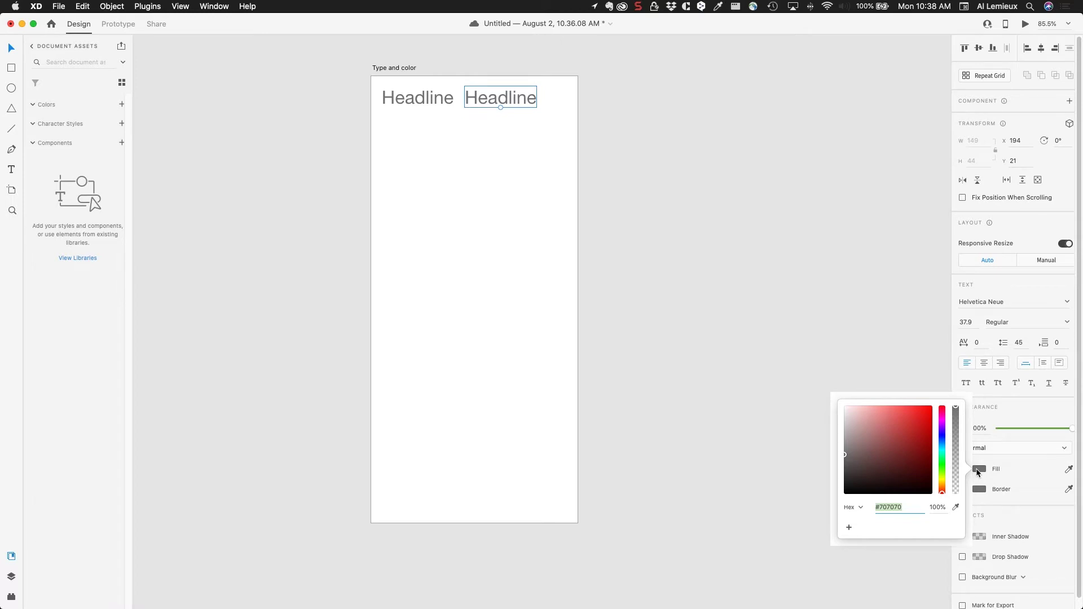
{"action": "type", "text": "333333"}
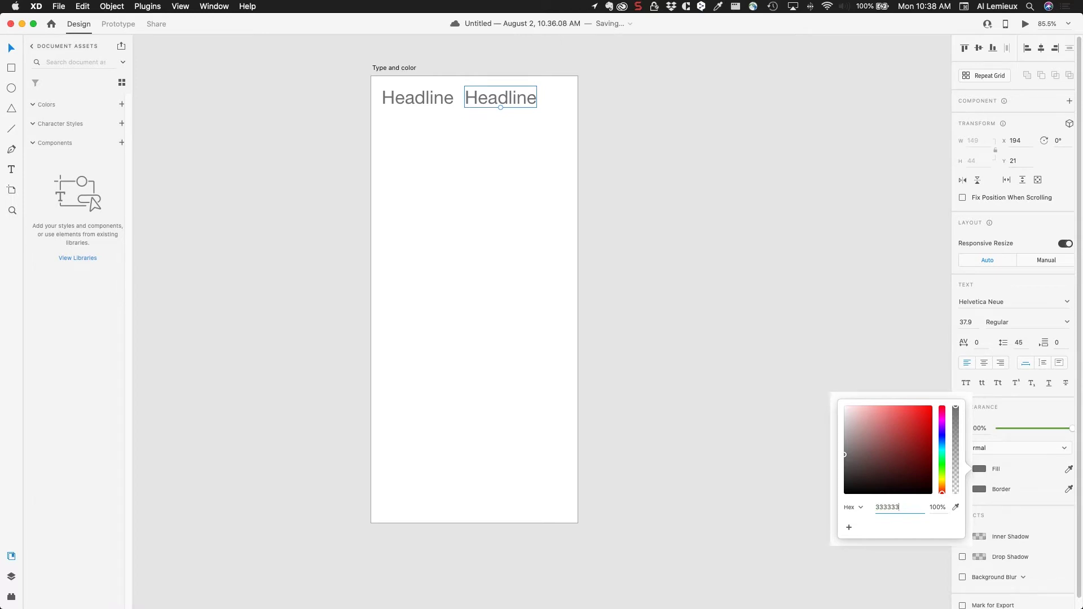
{"action": "key", "text": "Return"}
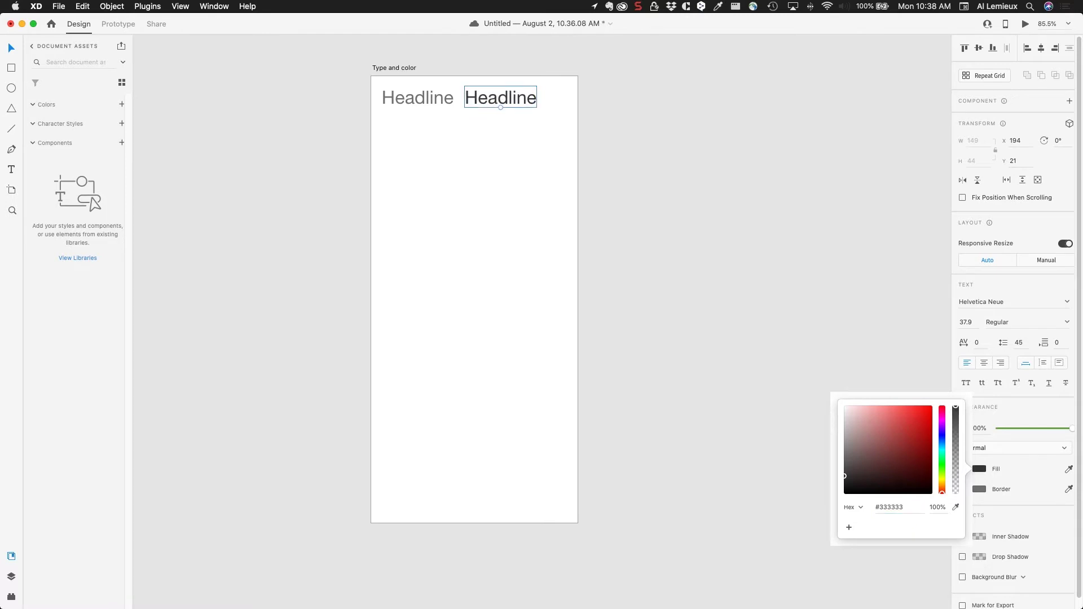
{"action": "left_click", "coordinate": [420, 101]}
{"action": "left_click", "coordinate": [980, 468]}
{"action": "type", "text": "333333"}
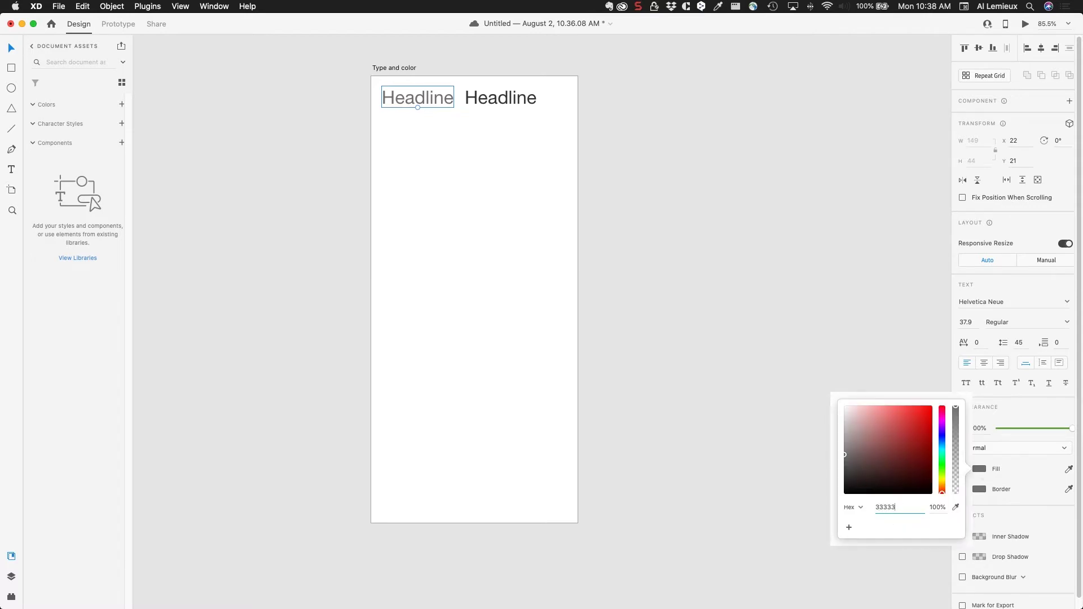
{"action": "key", "text": "Return"}
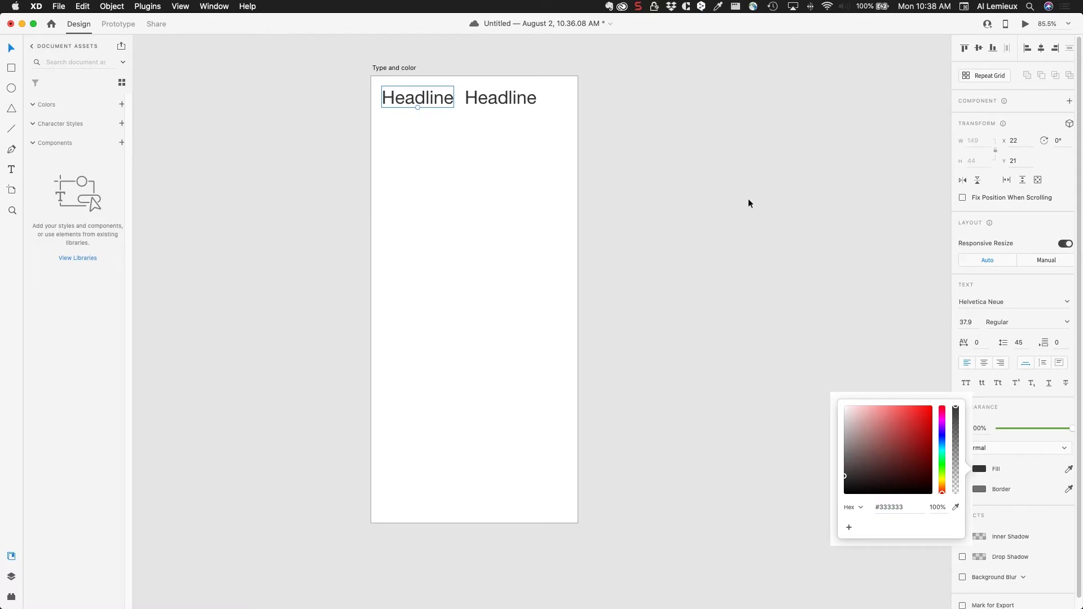
{"action": "left_click", "coordinate": [724, 184]}
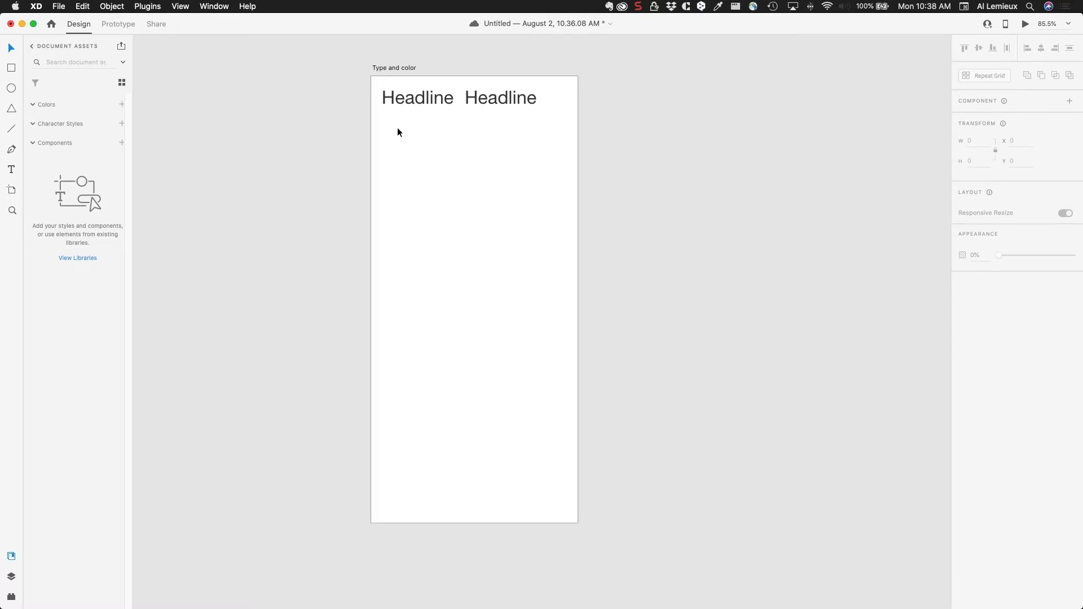
Duplicate the pair of Headline texts directly below as a second row at Y 84.
{"action": "left_click_drag", "start_coordinate": [438, 103], "coordinate": [489, 97]}
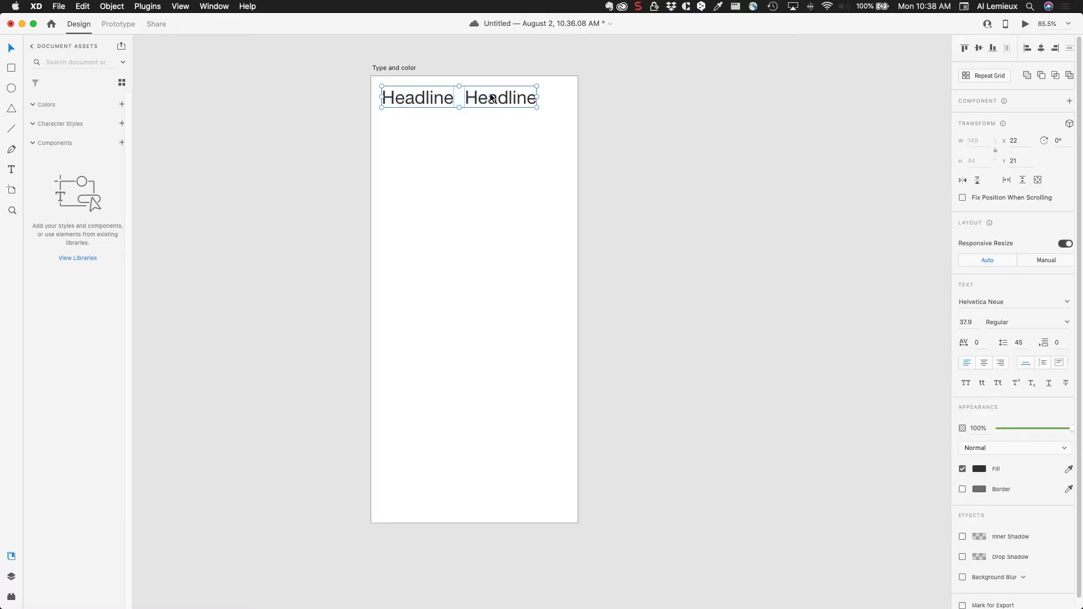
{"action": "key", "text": "alt"}
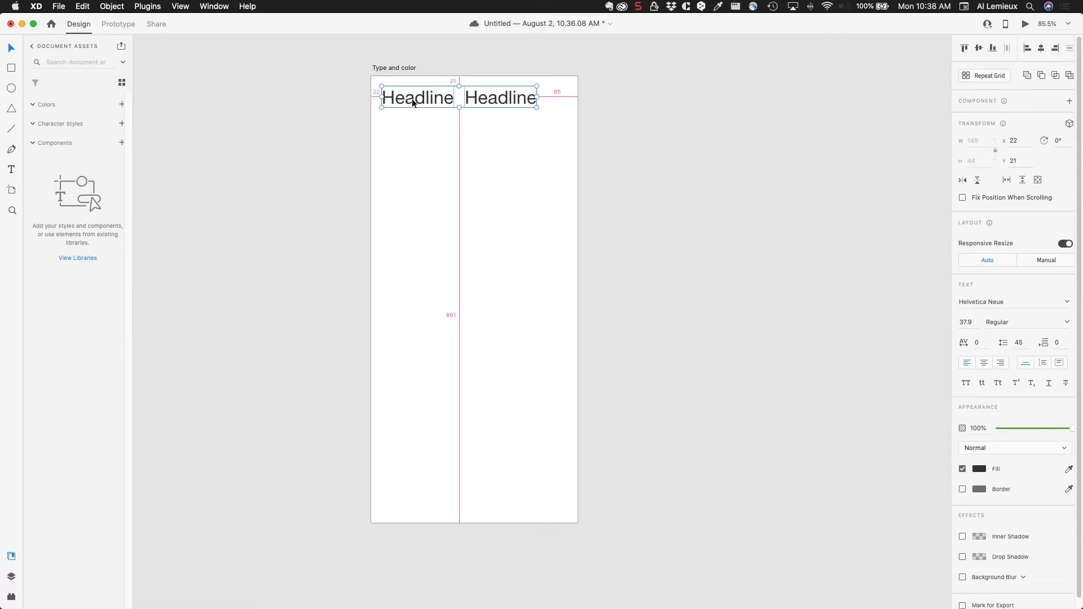
{"action": "left_click_drag", "start_coordinate": [412, 102], "coordinate": [411, 135]}
{"action": "left_click", "coordinate": [410, 161]}
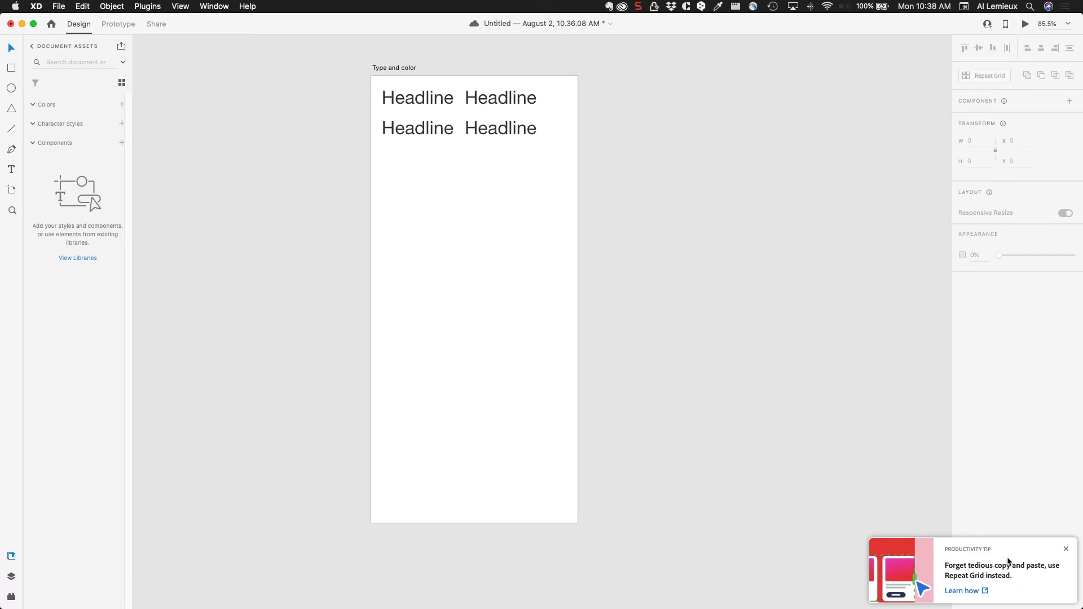
{"action": "left_click", "coordinate": [1066, 549]}
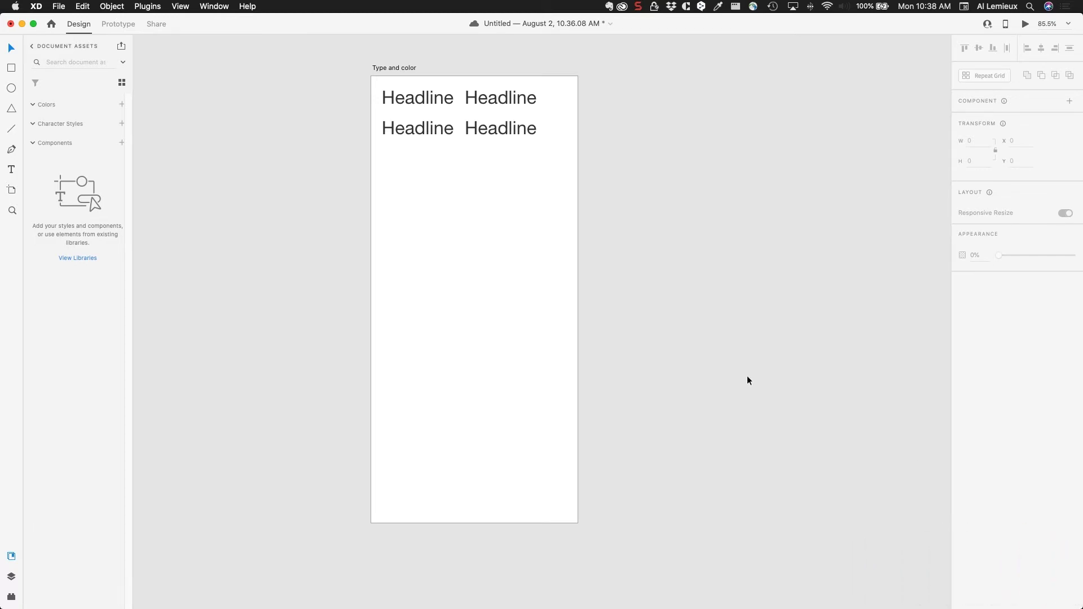
Set the font size of both Headline texts in the second row to 28.43.
{"action": "left_click", "coordinate": [443, 129]}
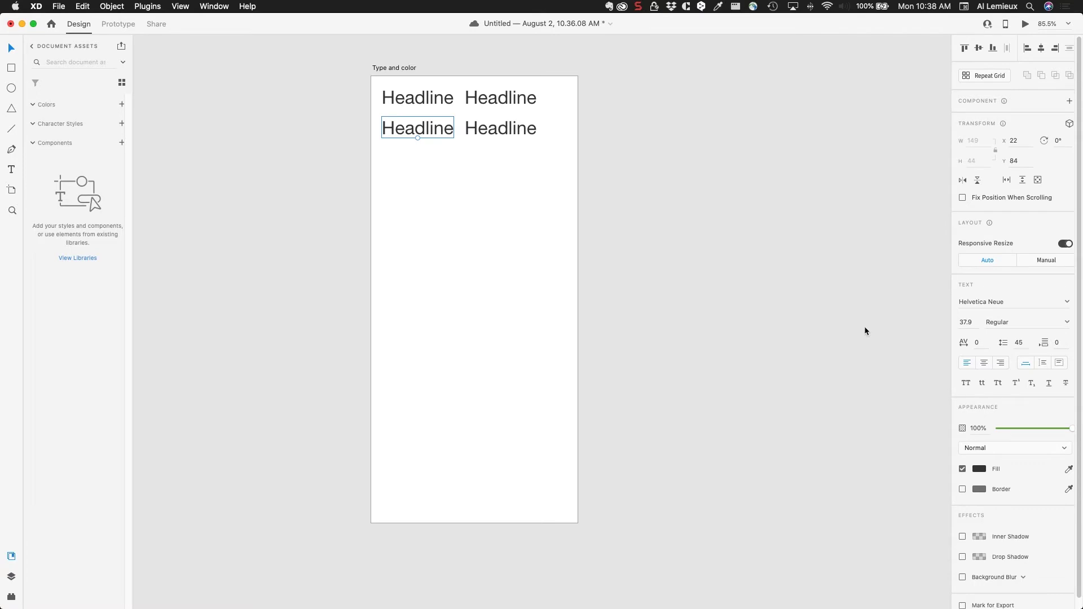
{"action": "left_click", "coordinate": [492, 131], "text": "shift"}
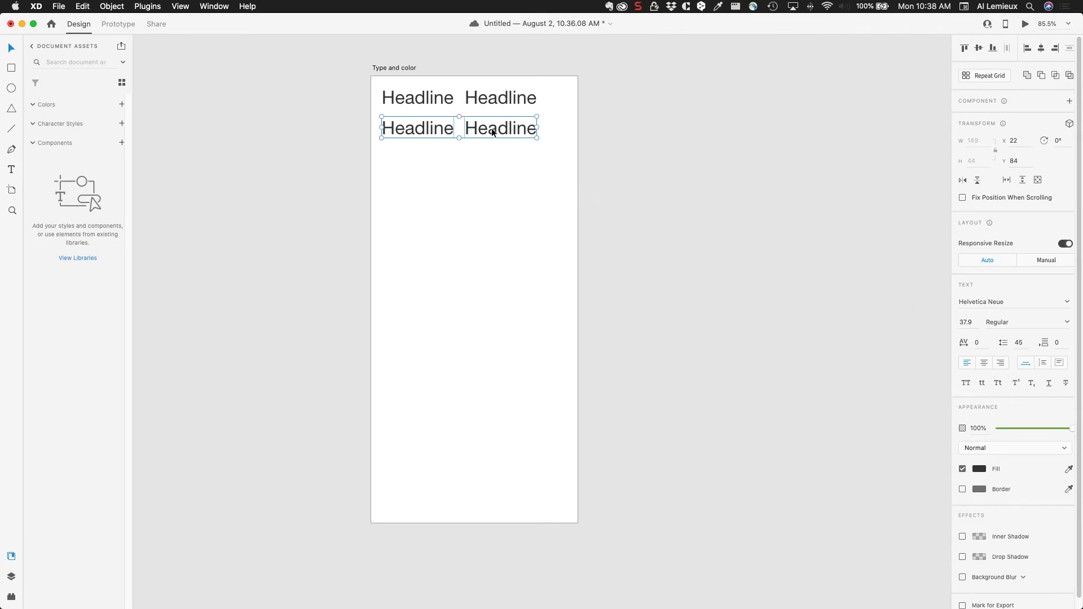
{"action": "left_click", "coordinate": [960, 320]}
{"action": "type", "text": "28.43"}
{"action": "key", "text": "Return"}
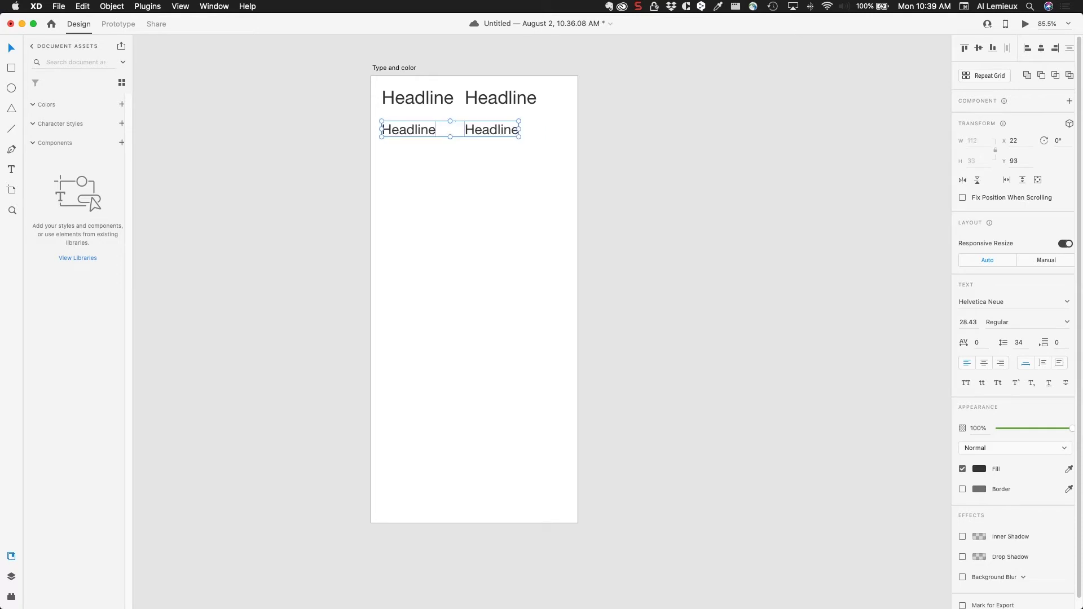
Duplicate the second row below as a third row at Y 154 and set both copies' font size to 21.33.
{"action": "left_click_drag", "start_coordinate": [404, 129], "coordinate": [401, 161]}
{"action": "left_click", "coordinate": [401, 131]}
{"action": "left_click", "coordinate": [399, 156]}
{"action": "left_click", "coordinate": [467, 159], "text": "shift"}
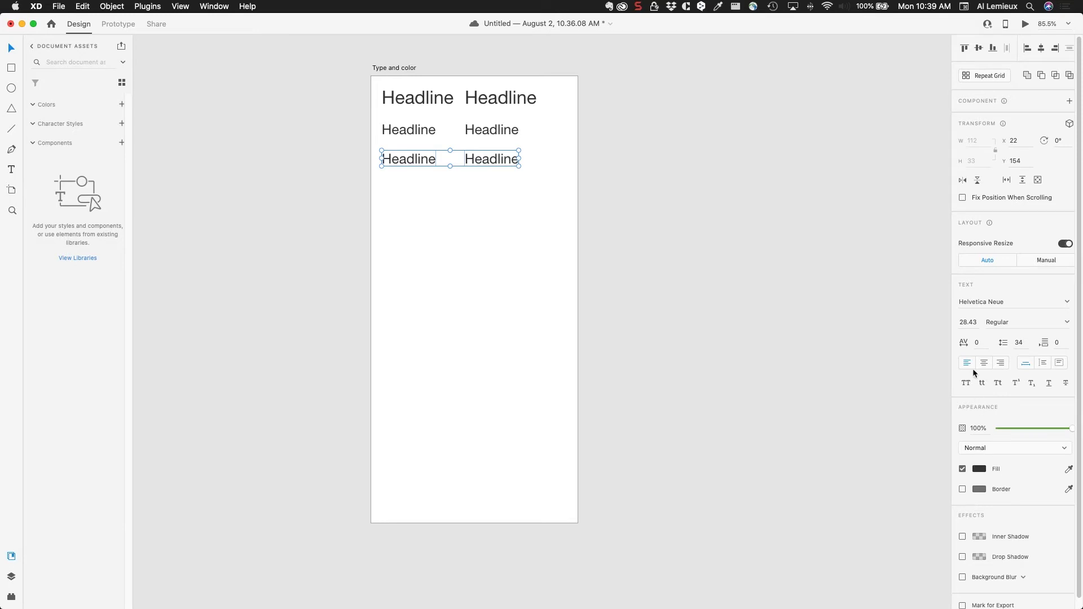
{"action": "left_click", "coordinate": [965, 323]}
{"action": "key", "text": "super+a"}
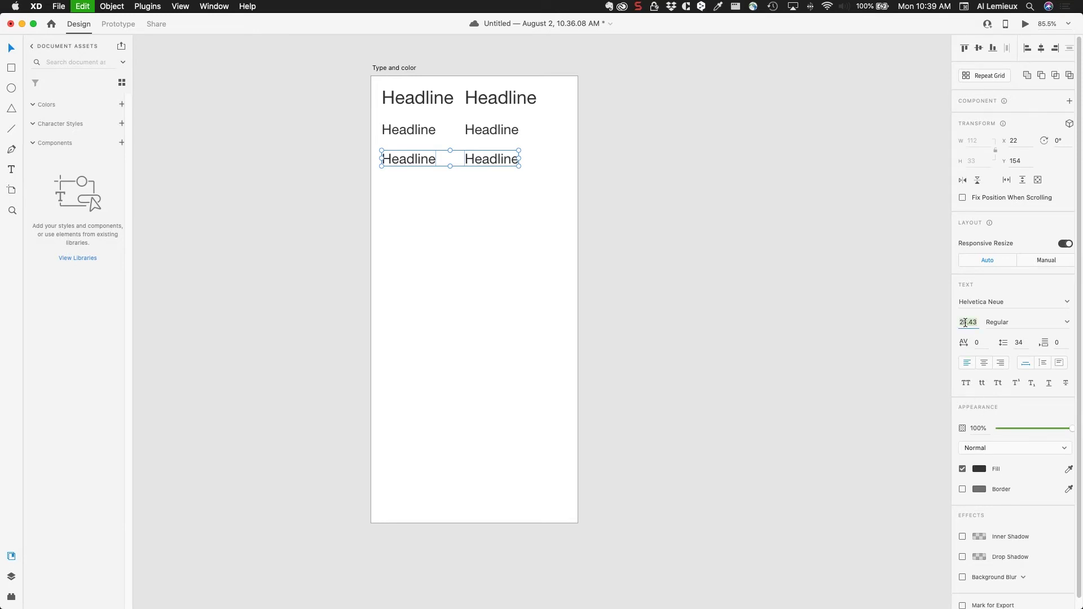
{"action": "type", "text": "21.33"}
{"action": "key", "text": "Return"}
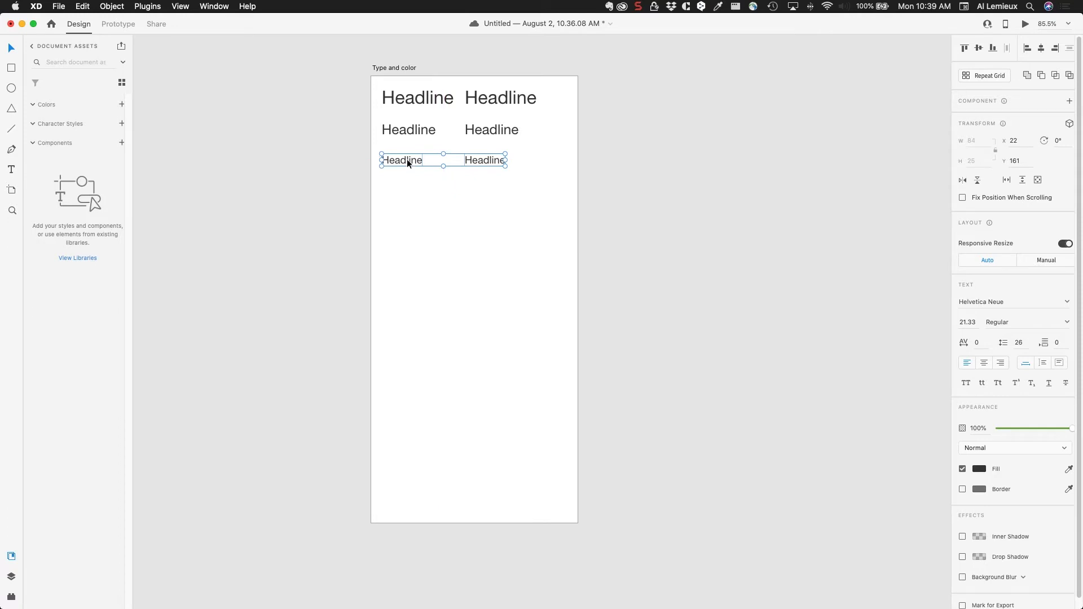
Duplicate the third row below as a fourth row at Y 221 and set both copies' font size to 16.
{"action": "left_click_drag", "start_coordinate": [408, 158], "coordinate": [403, 191]}
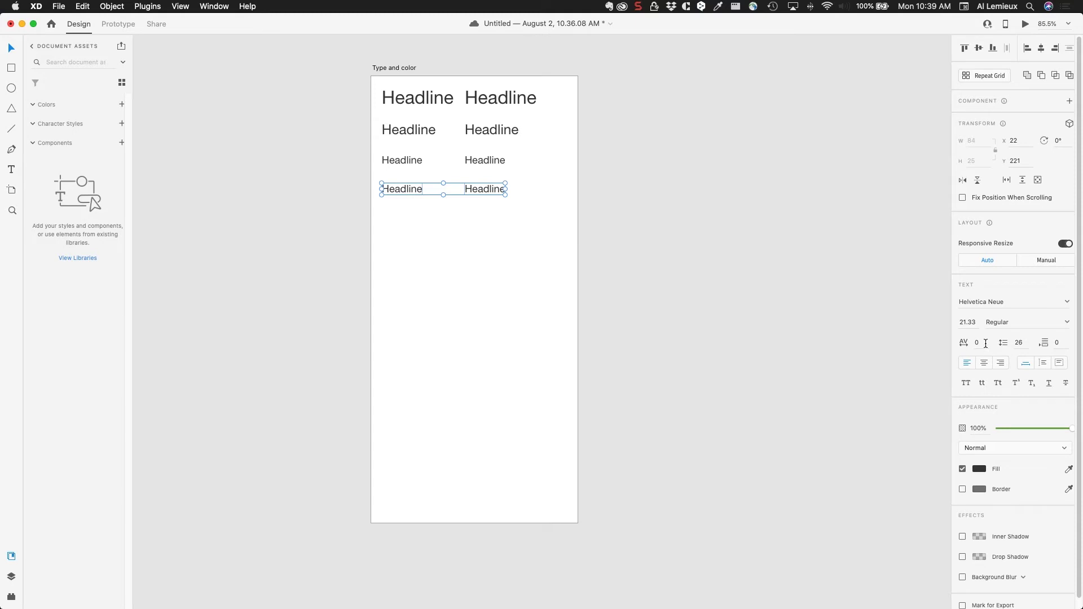
{"action": "left_click", "coordinate": [977, 325]}
{"action": "type", "text": "16"}
{"action": "key", "text": "Return"}
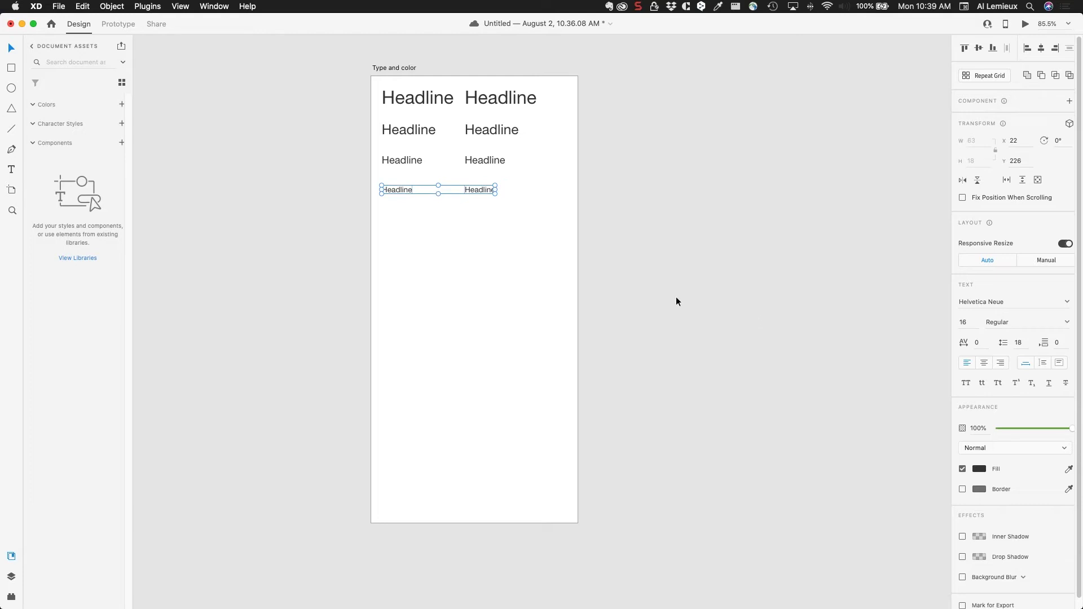
Duplicate the fourth row below as a fifth row at Y 279 and set the left copy's font size to 12.
{"action": "key", "text": "alt"}
{"action": "left_click_drag", "start_coordinate": [404, 191], "coordinate": [401, 214], "text": "alt"}
{"action": "double_click", "coordinate": [400, 214]}
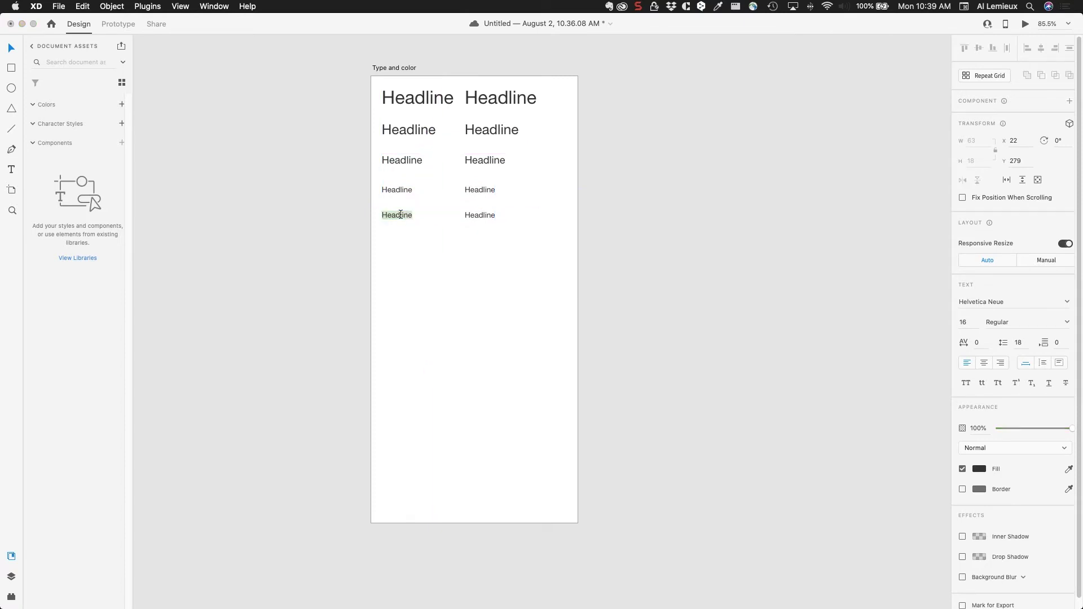
{"action": "left_click", "coordinate": [485, 214]}
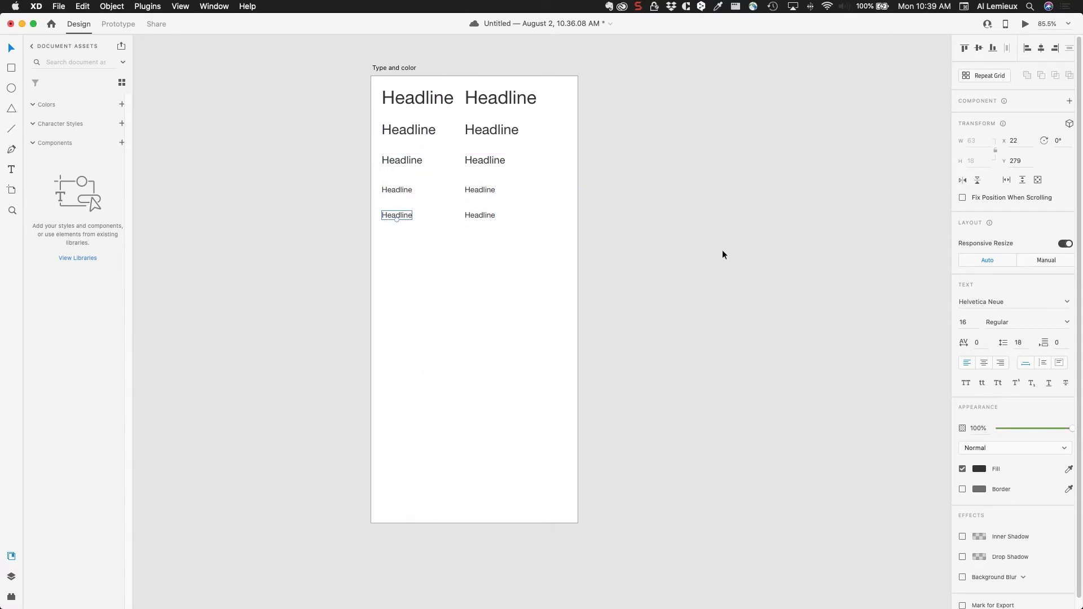
{"action": "left_click_drag", "start_coordinate": [966, 320], "coordinate": [958, 319]}
{"action": "type", "text": "12"}
{"action": "key", "text": "Return"}
Duplicate the fifth row below as a sixth row at Y 325 and set both copies' font size to 9.
{"action": "left_click_drag", "start_coordinate": [388, 232], "coordinate": [468, 237]}
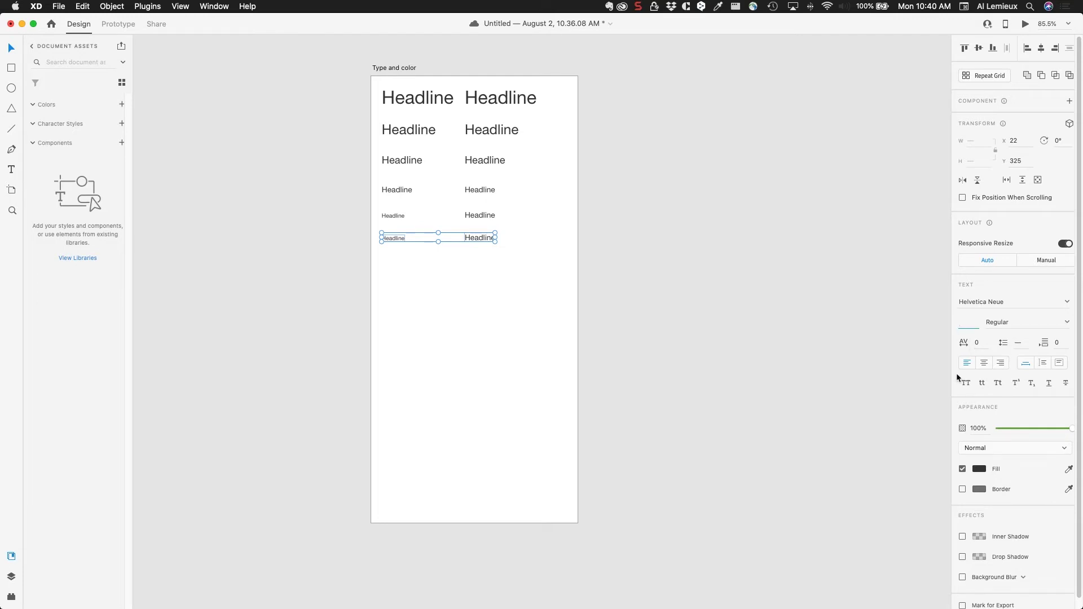
{"action": "type", "text": "9"}
{"action": "key", "text": "Return"}
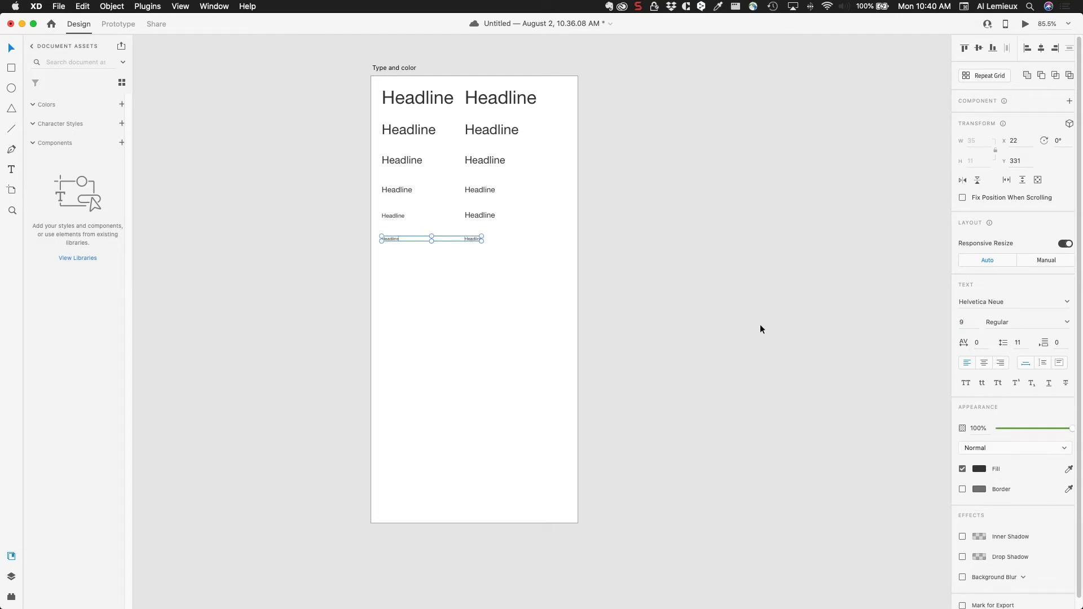
Set the font size of the right Headline text in the fifth row to 12.
{"action": "left_click", "coordinate": [474, 217]}
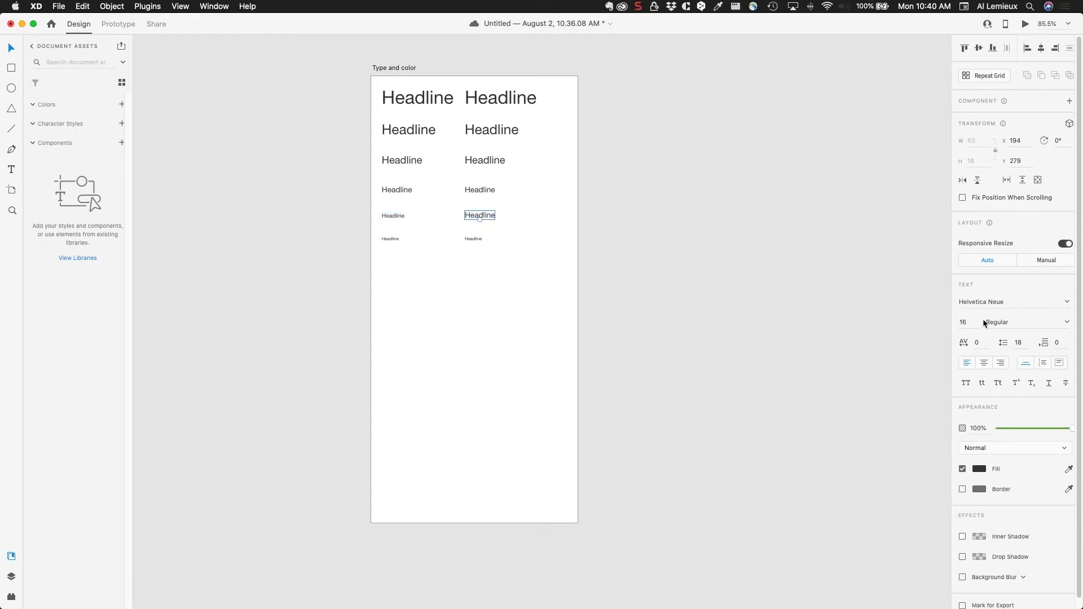
{"action": "left_click", "coordinate": [967, 322]}
{"action": "type", "text": "12"}
{"action": "key", "text": "Return"}
{"action": "left_click", "coordinate": [528, 225]}
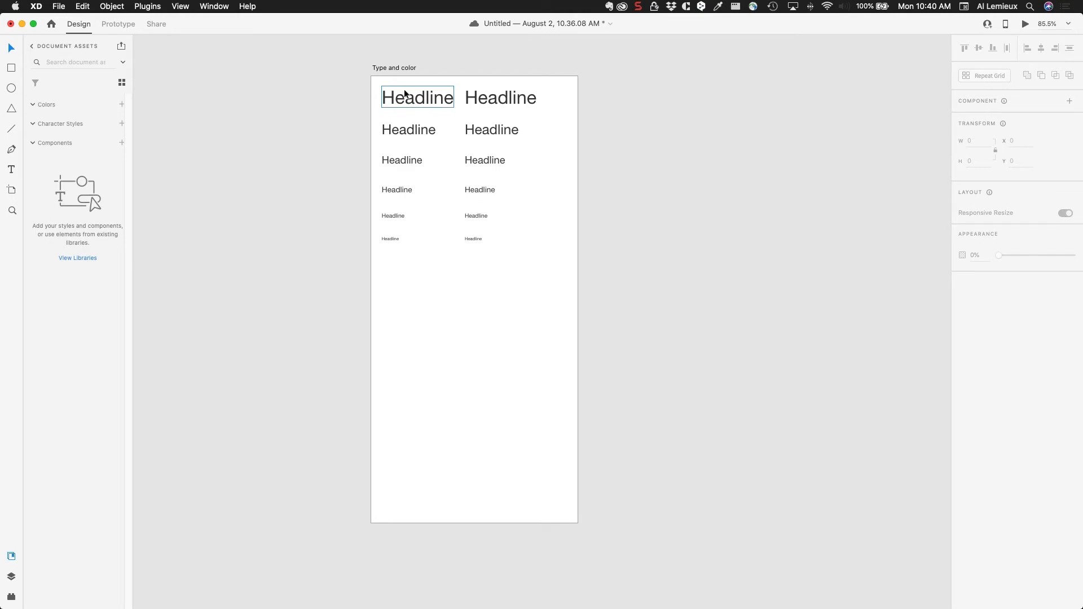
Rewrite the left-column text of the second row as "Subhead" and of the third row as "Heading 1".
{"action": "left_click", "coordinate": [399, 129]}
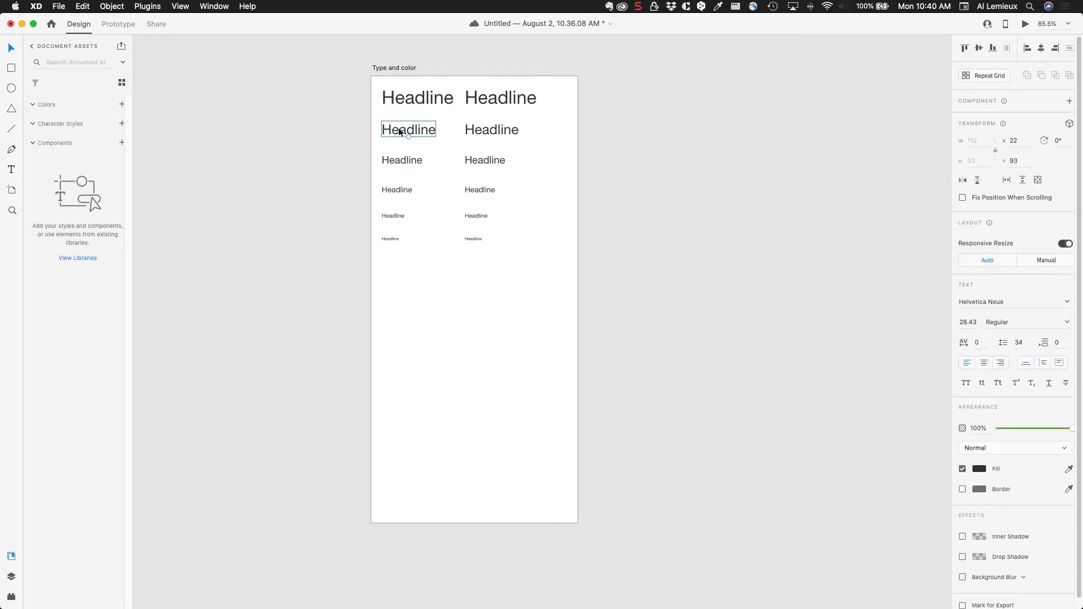
{"action": "double_click", "coordinate": [399, 129]}
{"action": "type", "text": "Subhead"}
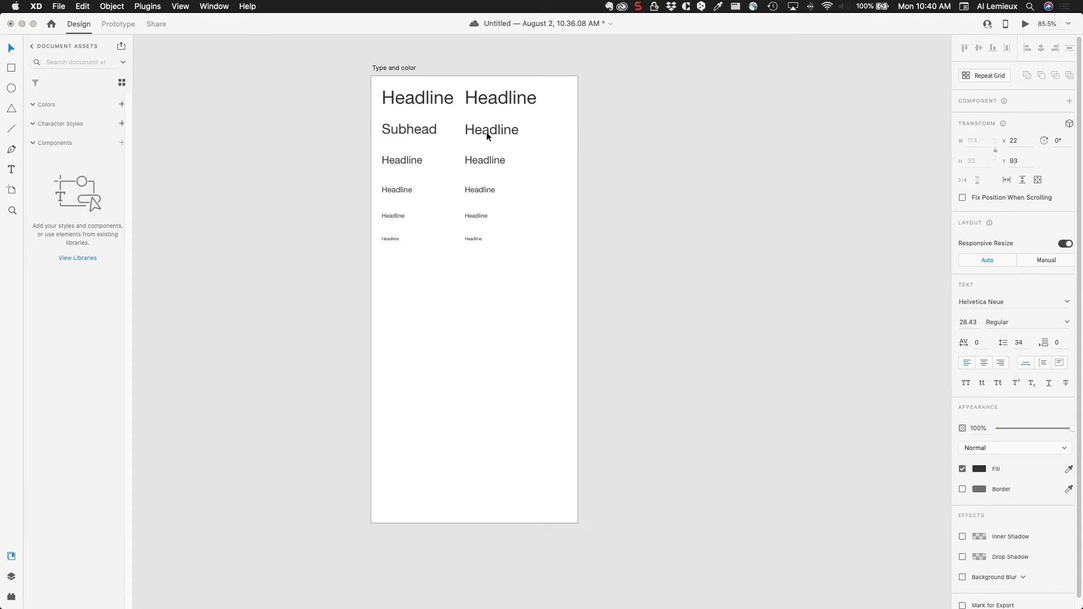
{"action": "double_click", "coordinate": [390, 161]}
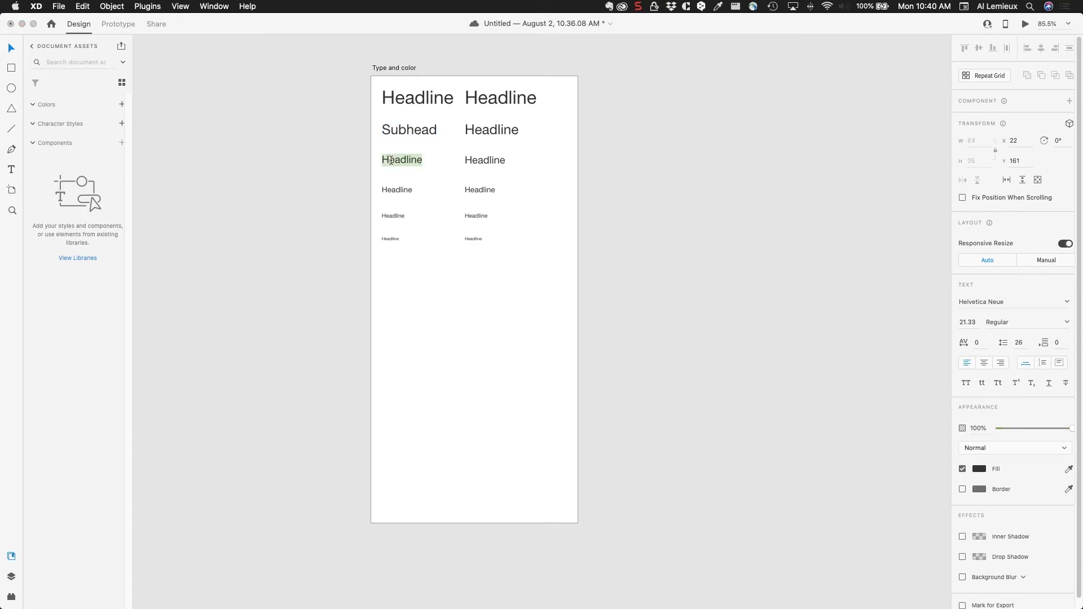
{"action": "type", "text": "Head"}
{"action": "key", "text": "BackSpace"}
{"action": "type", "text": "ding 1"}
Rewrite the left-column text of the fourth row as "Body text".
{"action": "double_click", "coordinate": [397, 189]}
{"action": "key", "text": "BackSpace"}
{"action": "type", "text": "B"}
{"action": "type", "text": "old"}
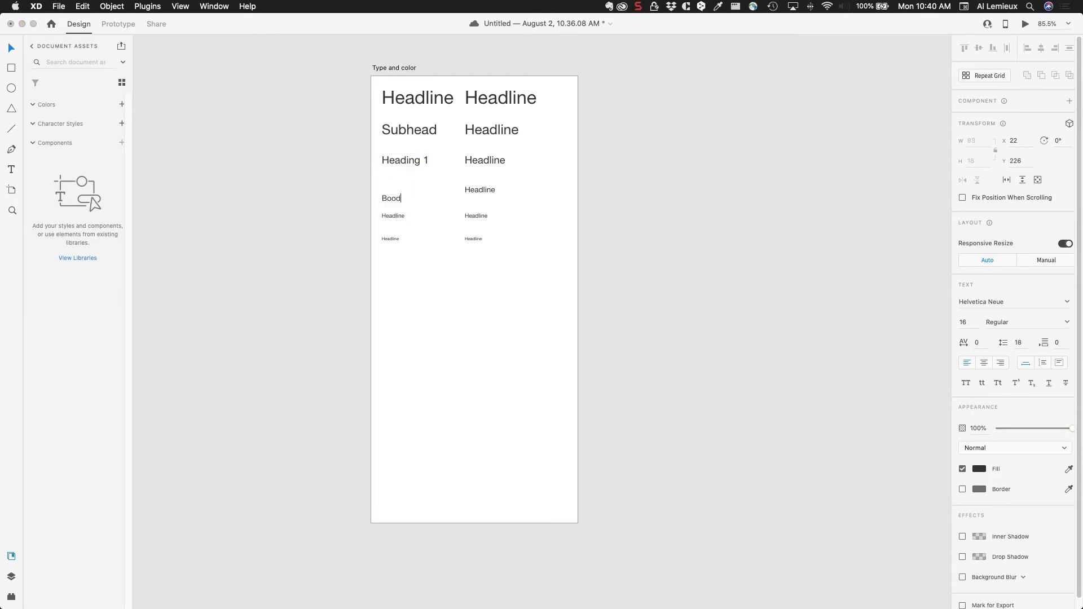
{"action": "key", "text": "BackSpace"}
{"action": "key", "text": "BackSpace"}
{"action": "key", "text": "BackSpace"}
{"action": "key", "text": "BackSpace"}
{"action": "type", "text": "Body text"}
Rewrite the left-column text of the fifth row as "Supporting Text" and of the sixth row as "Copyright small text".
{"action": "left_click", "coordinate": [401, 216]}
{"action": "double_click", "coordinate": [385, 217]}
{"action": "type", "text": "Supporting Text"}
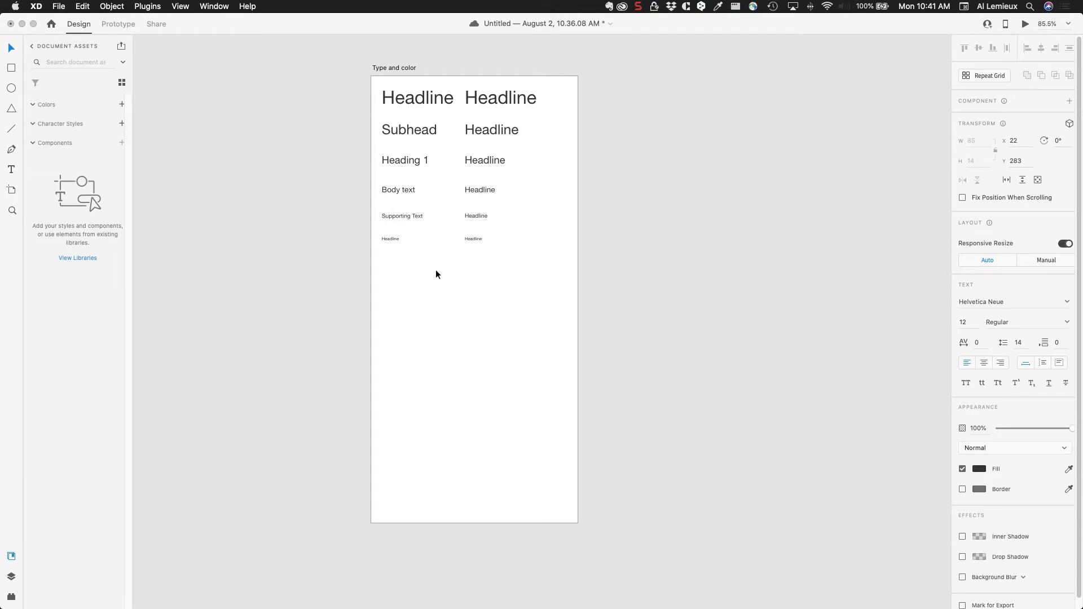
{"action": "double_click", "coordinate": [387, 239]}
{"action": "type", "text": "Copyright small text"}
Replace the right-column text in the first row with the size label "37.9/41".
{"action": "left_click", "coordinate": [476, 98]}
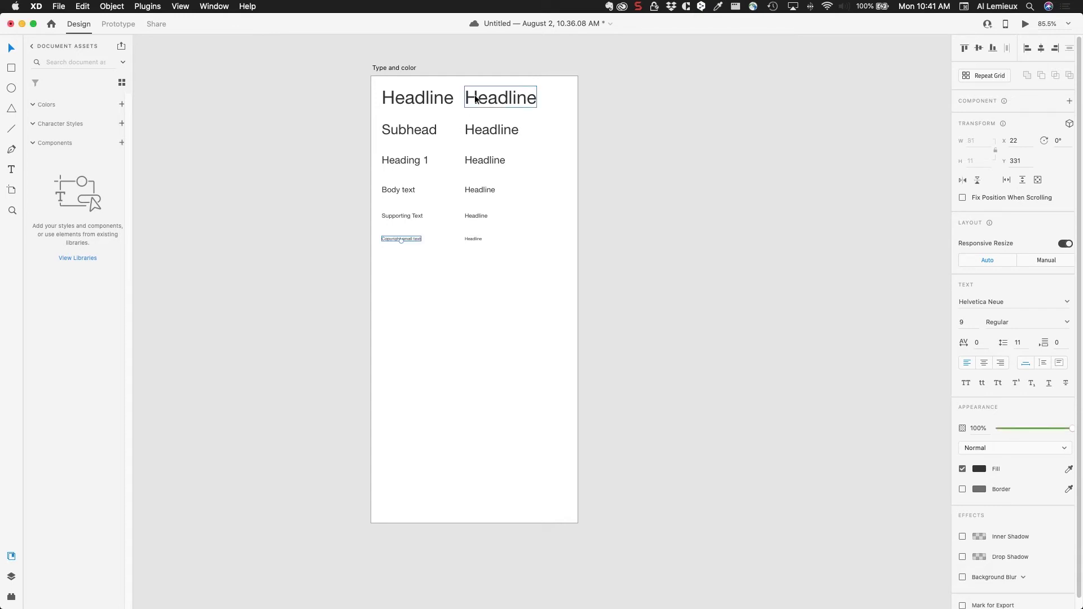
{"action": "double_click", "coordinate": [476, 99]}
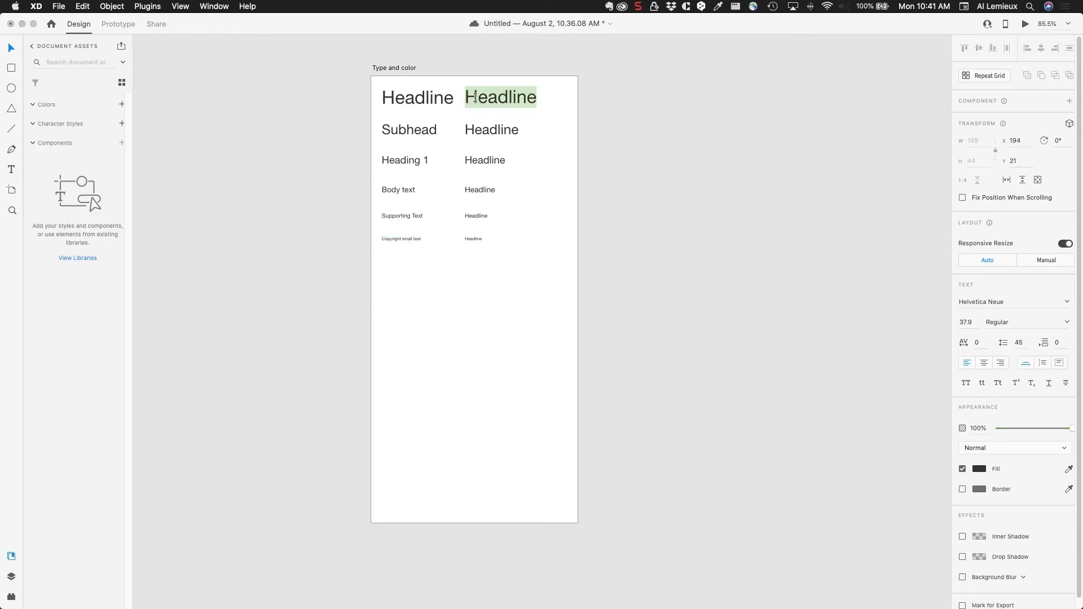
{"action": "type", "text": "37"}
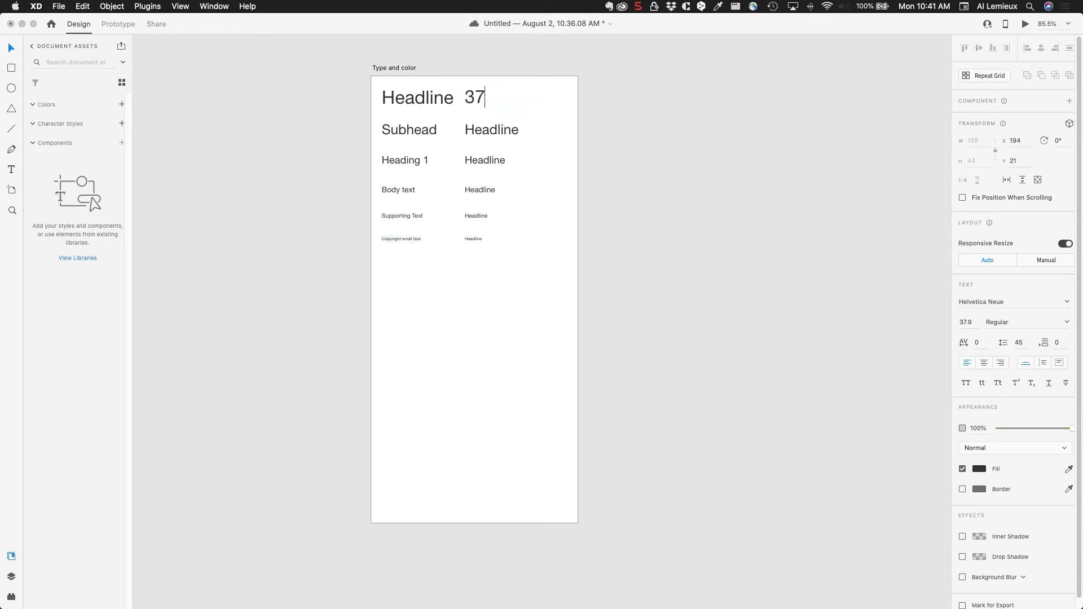
{"action": "type", "text": ".9/41"}
Replace the right-column text in the second row with "28.43/32" and in the third row with "21.33/24".
{"action": "double_click", "coordinate": [477, 129]}
{"action": "type", "text": "2"}
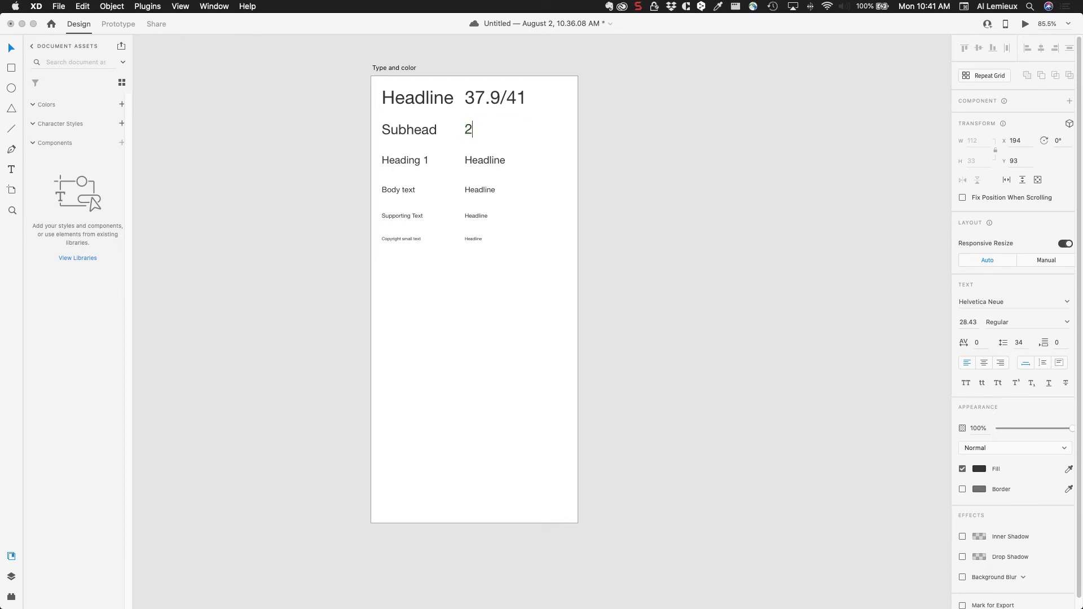
{"action": "type", "text": "8.43/32"}
{"action": "double_click", "coordinate": [486, 161]}
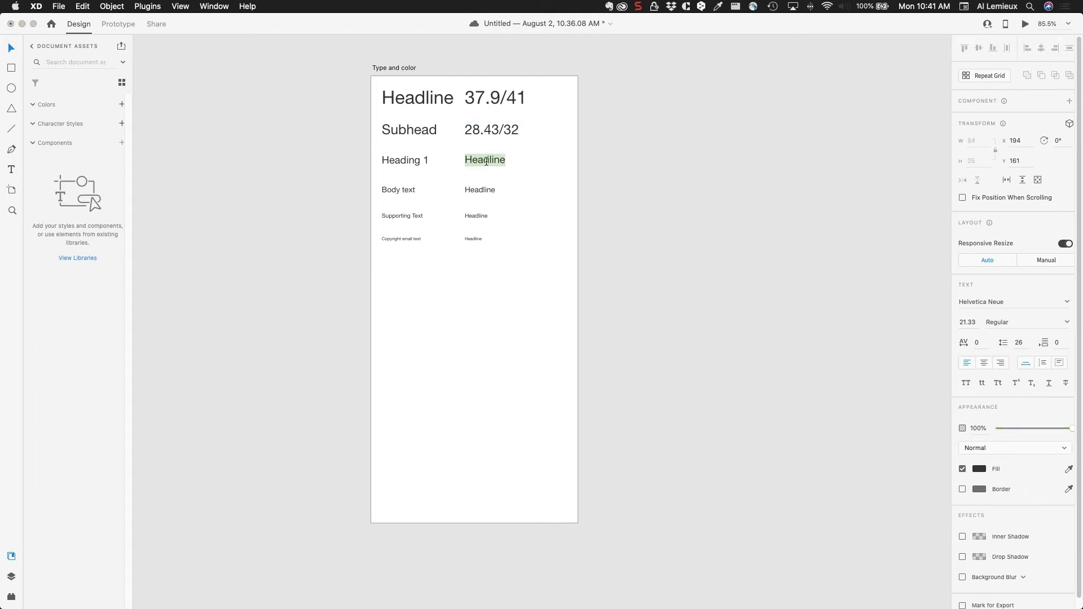
{"action": "type", "text": "21.33/24"}
Replace the right-column text in the fourth row with "16/18" and in the fifth row with "12/15".
{"action": "double_click", "coordinate": [482, 189]}
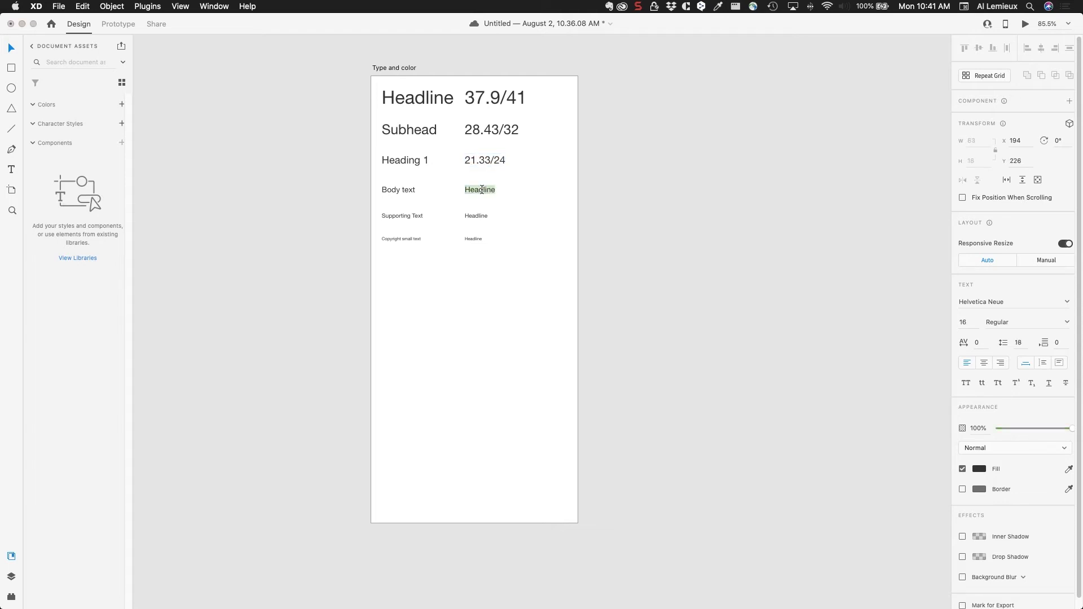
{"action": "type", "text": "16/18"}
{"action": "double_click", "coordinate": [479, 216]}
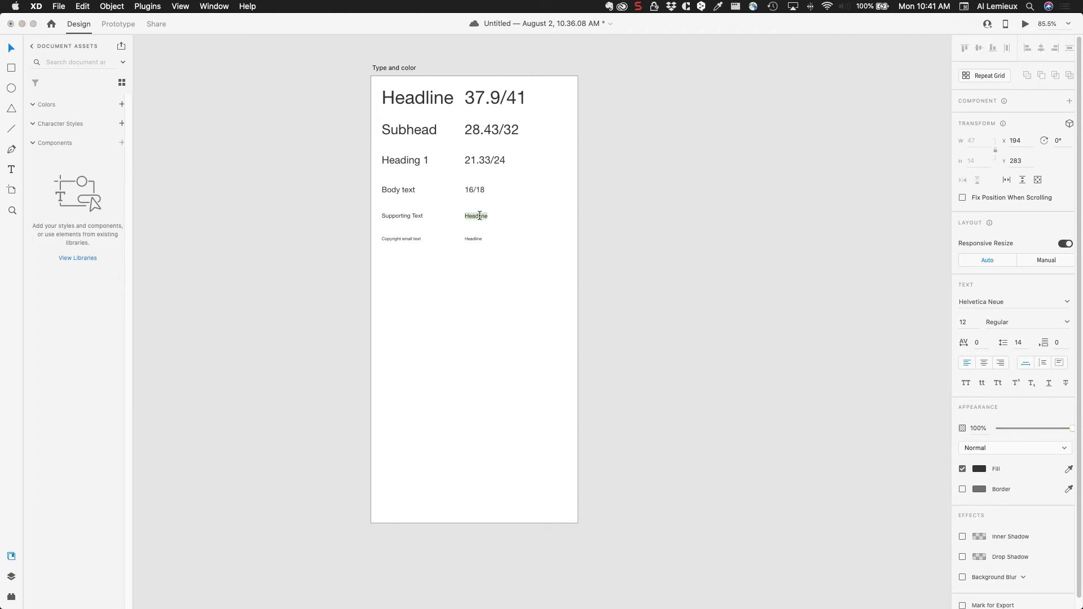
{"action": "type", "text": "12/15"}
Replace the right-column text in the sixth row with the size label "9/10".
{"action": "double_click", "coordinate": [475, 238]}
{"action": "type", "text": "9/10"}
{"action": "left_click", "coordinate": [398, 264]}
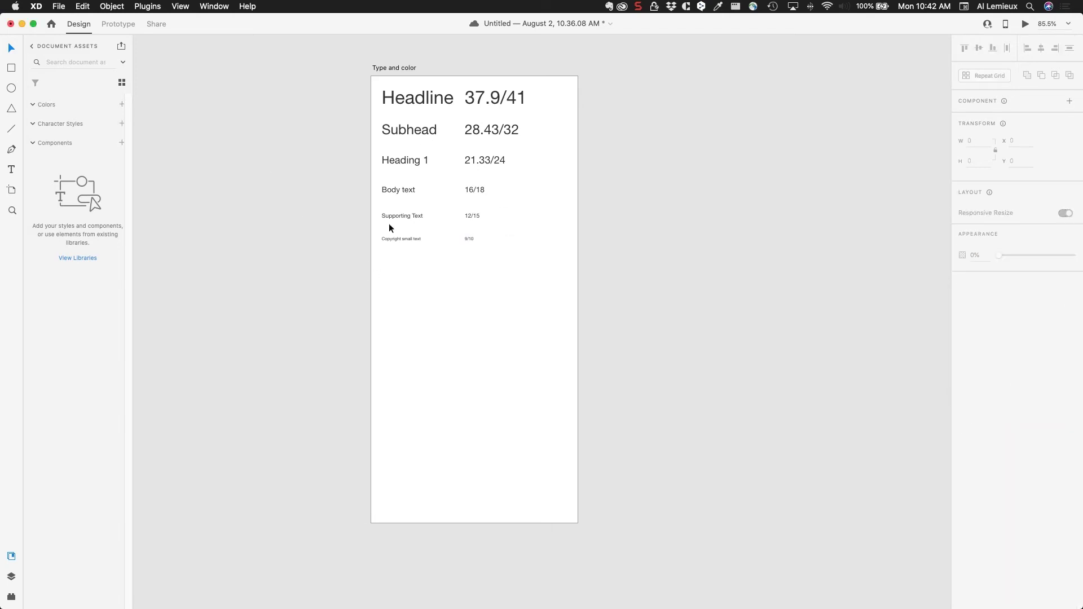
{"action": "left_click_drag", "start_coordinate": [367, 93], "coordinate": [317, 246]}
{"action": "double_click", "coordinate": [548, 95]}
{"action": "left_click_drag", "start_coordinate": [542, 85], "coordinate": [391, 248]}
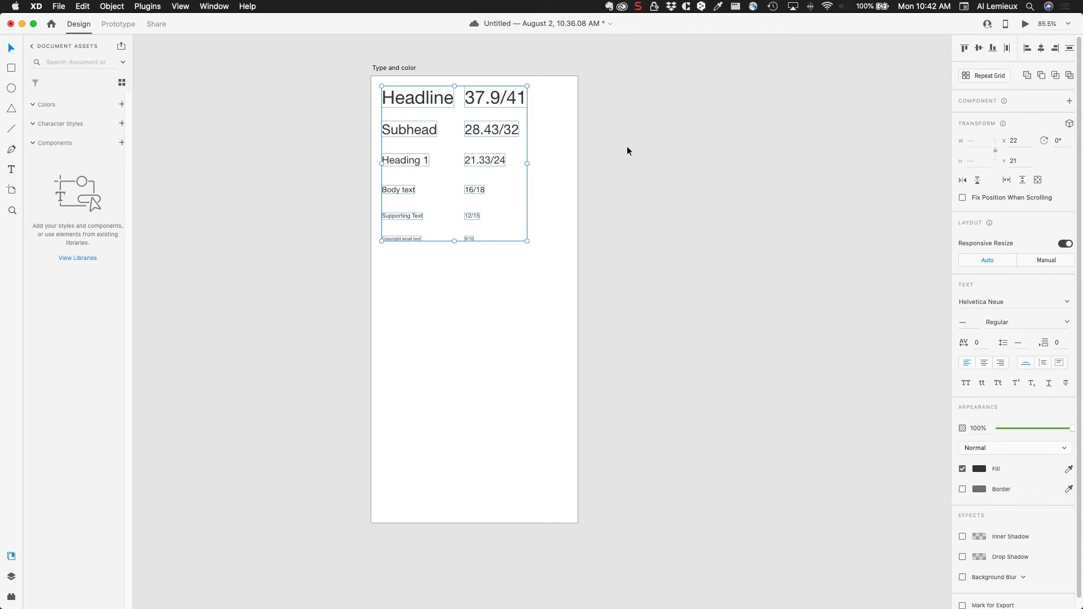
{"action": "left_click", "coordinate": [668, 209]}
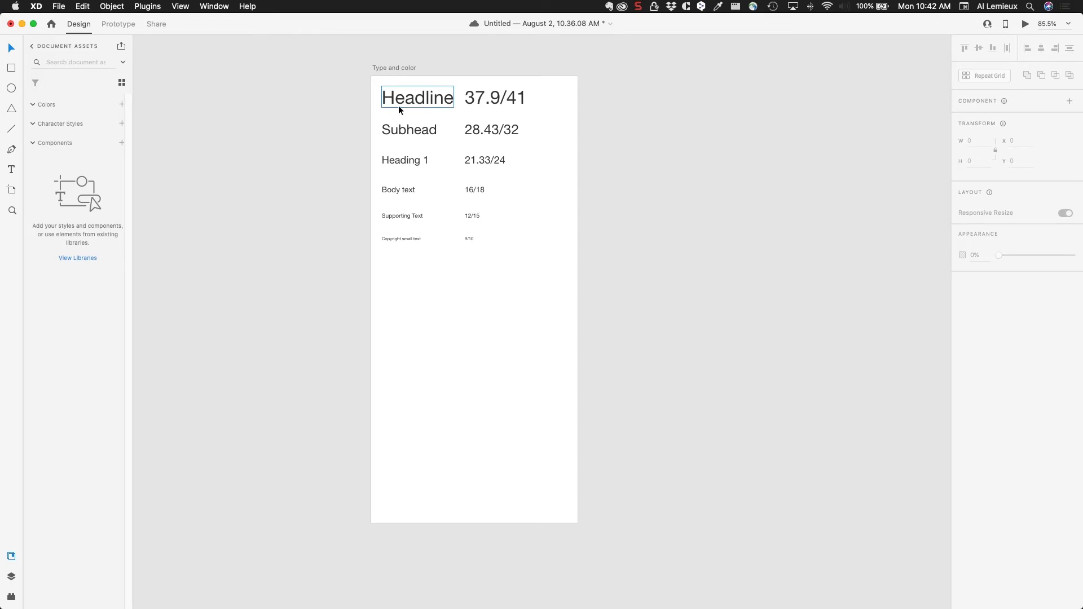
Duplicate the Headline text below the type list and rewrite the copy as "Text Color 1 #333333".
{"action": "left_click_drag", "start_coordinate": [398, 103], "coordinate": [396, 293]}
{"action": "double_click", "coordinate": [397, 291]}
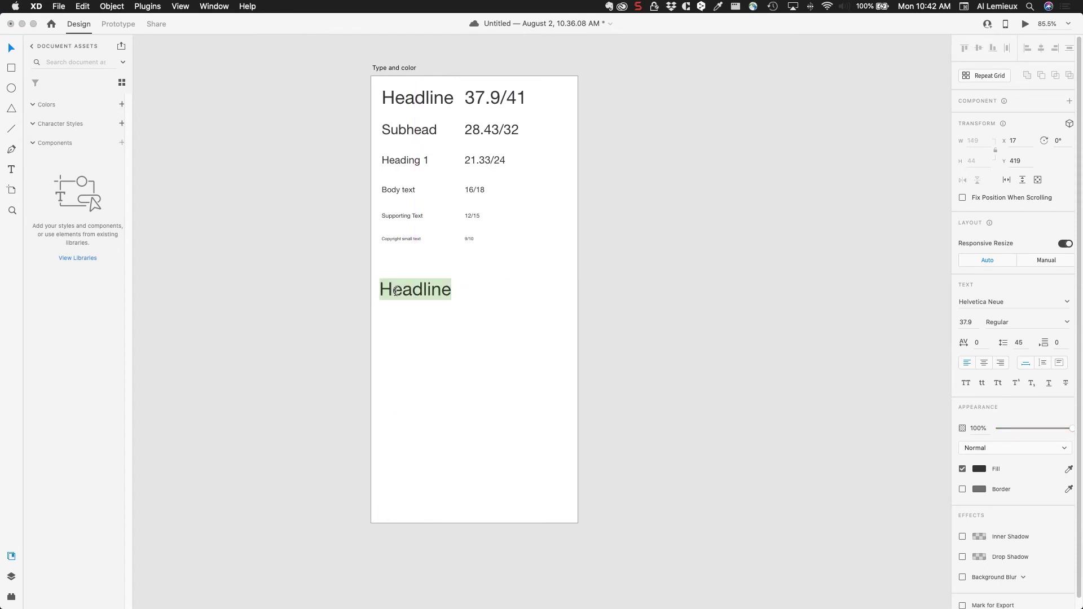
{"action": "type", "text": "Text Color 1 "}
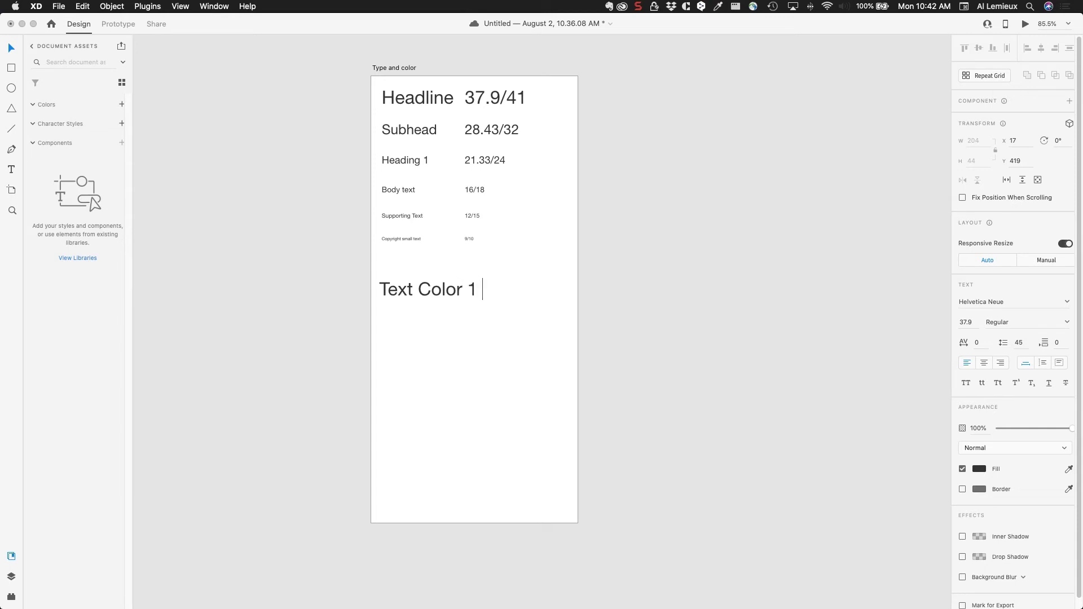
{"action": "type", "text": "#"}
{"action": "type", "text": "333333"}
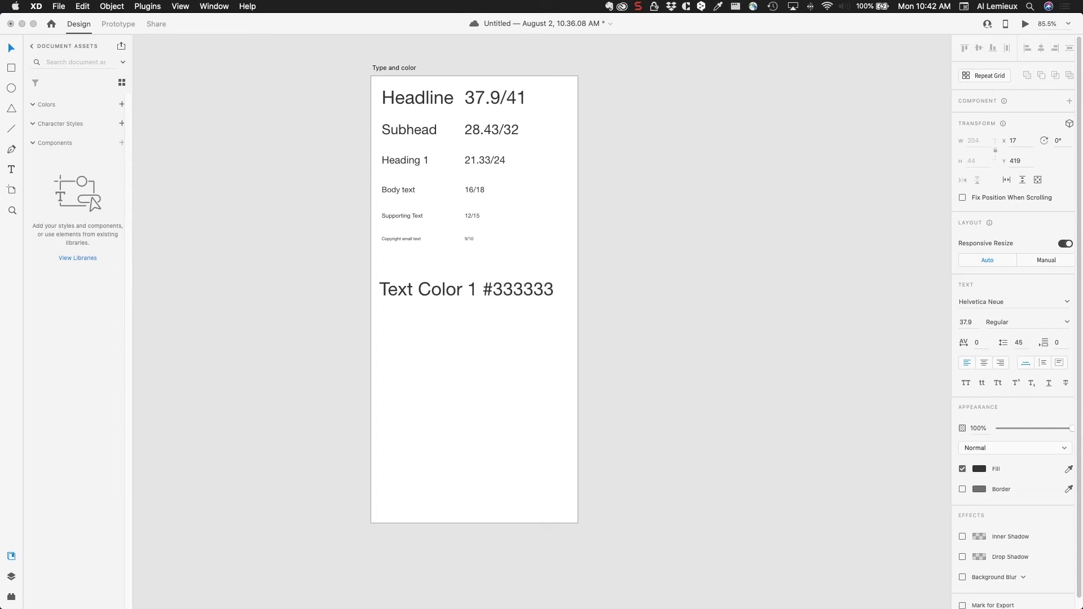
{"action": "left_click", "coordinate": [269, 135]}
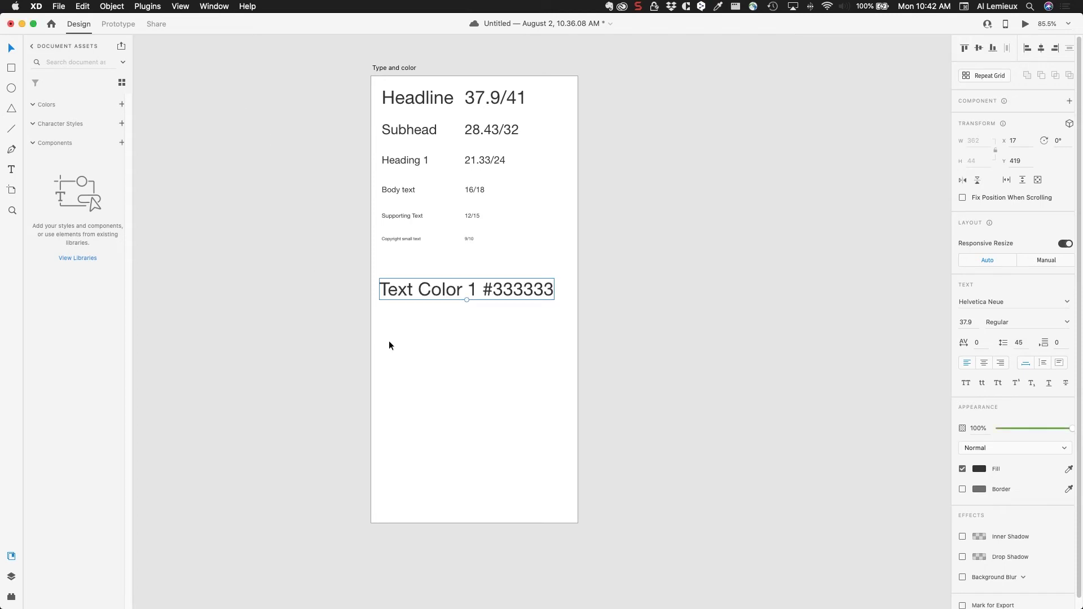
Stack three copies of the "Text Color 1 #333333" line directly below it and renumber the first copy as 2.
{"action": "left_click_drag", "start_coordinate": [401, 293], "coordinate": [394, 359], "text": "alt"}
{"action": "left_click", "coordinate": [471, 309]}
{"action": "double_click", "coordinate": [468, 309]}
{"action": "double_click", "coordinate": [472, 309]}
{"action": "type", "text": "2 #333333"}
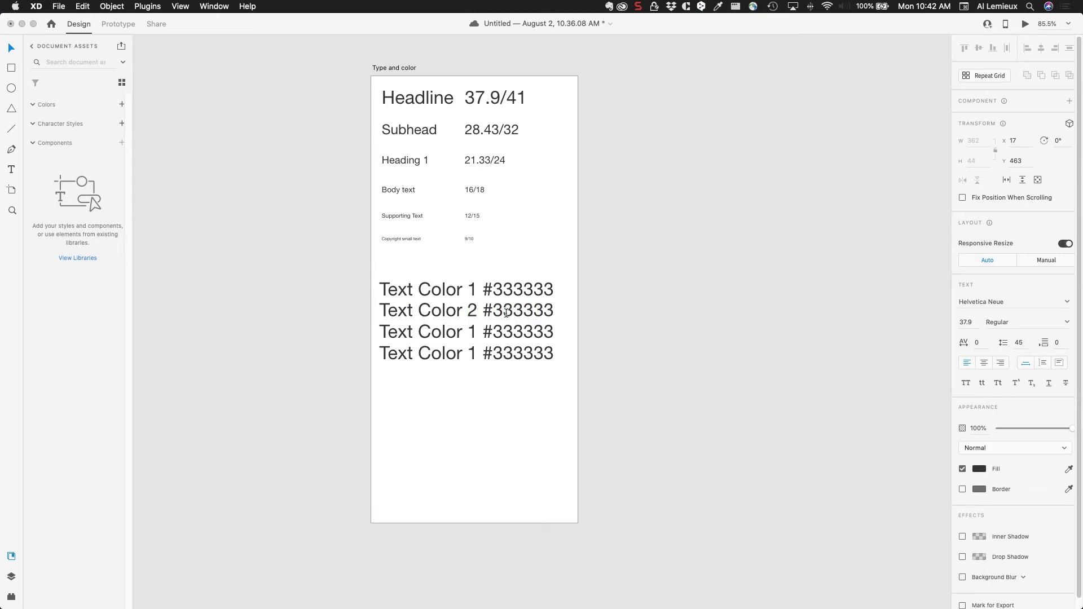
Replace the hex code in the Text Color 2 line with 707070.
{"action": "left_click_drag", "start_coordinate": [497, 312], "coordinate": [591, 326]}
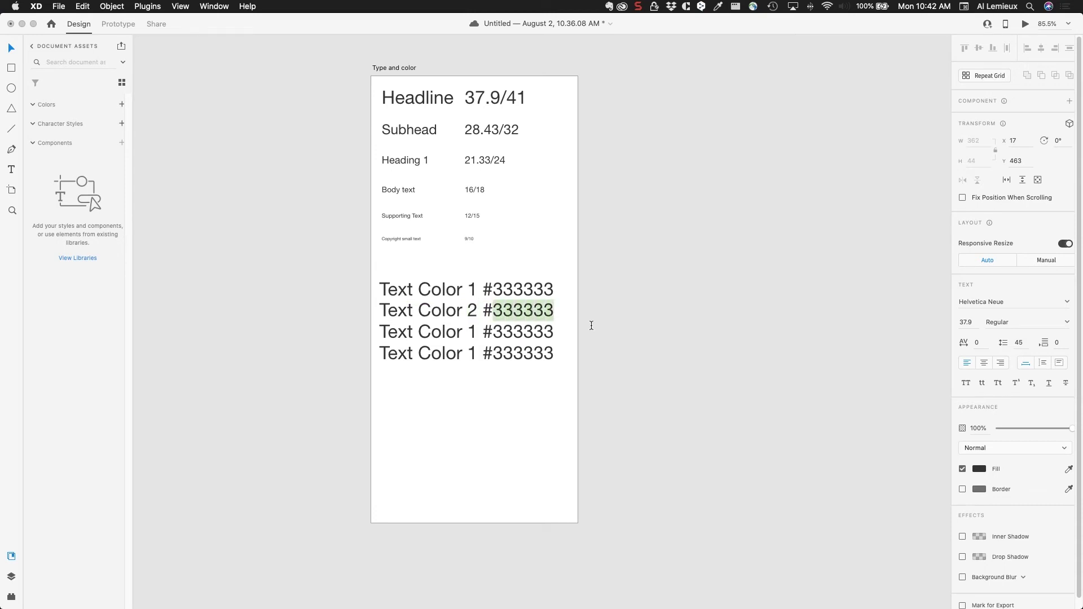
{"action": "type", "text": "7-7-"}
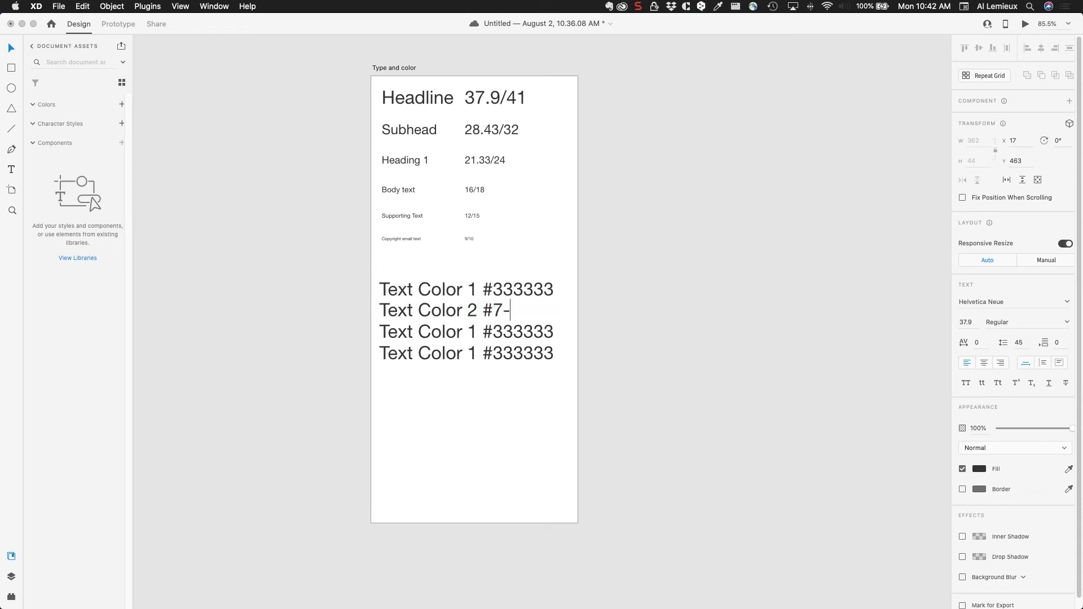
{"action": "key", "text": "BackSpace"}
{"action": "key", "text": "BackSpace"}
{"action": "key", "text": "BackSpace"}
{"action": "type", "text": "07070"}
Set the fill of the whole Text Color 2 line to #707070.
{"action": "key", "text": "super+a"}
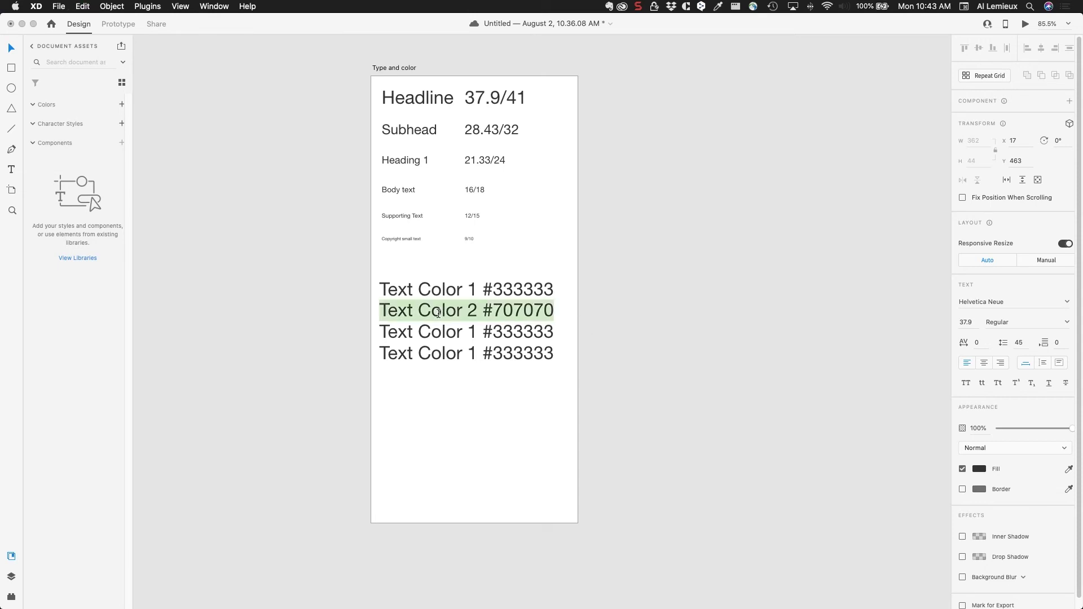
{"action": "left_click", "coordinate": [984, 472]}
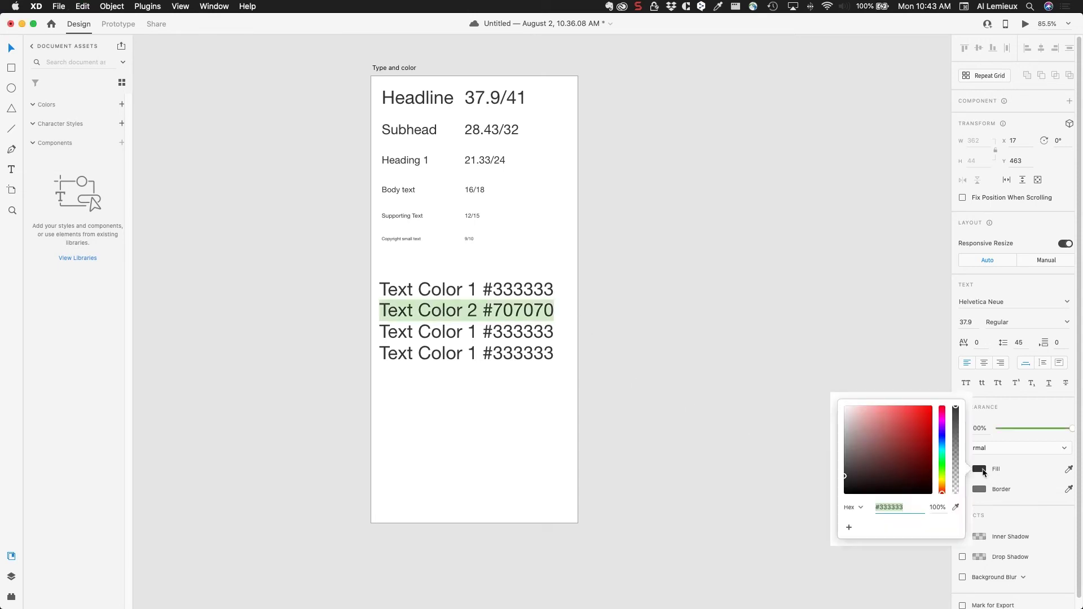
{"action": "type", "text": "707070"}
{"action": "key", "text": "Return"}
Rewrite the third color line as "Text Color 3 #CCCCCC".
{"action": "left_click", "coordinate": [440, 335]}
{"action": "left_click", "coordinate": [468, 330]}
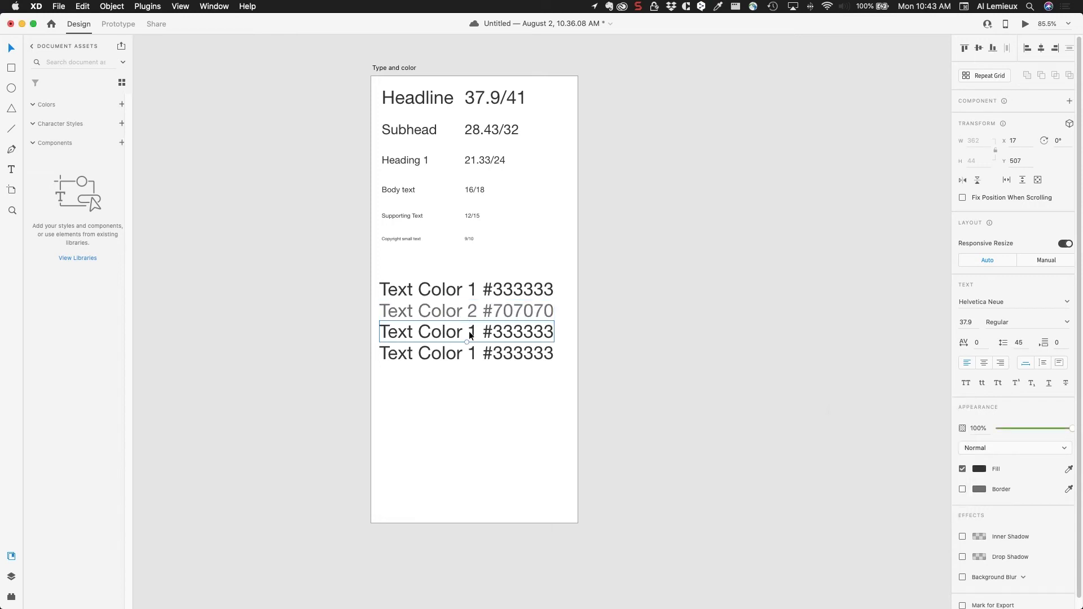
{"action": "double_click", "coordinate": [473, 330]}
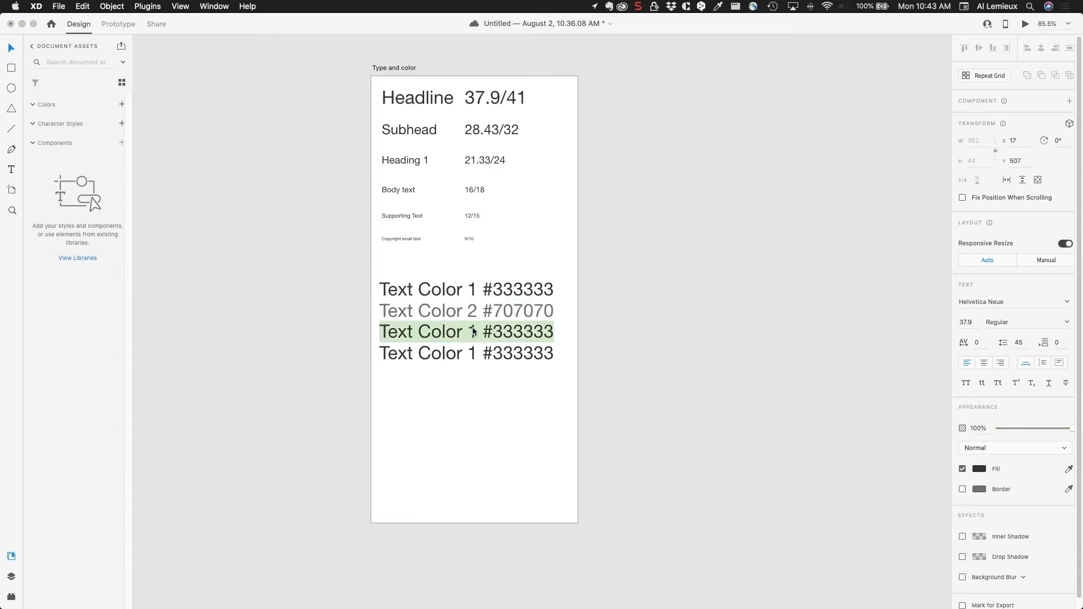
{"action": "double_click", "coordinate": [472, 330]}
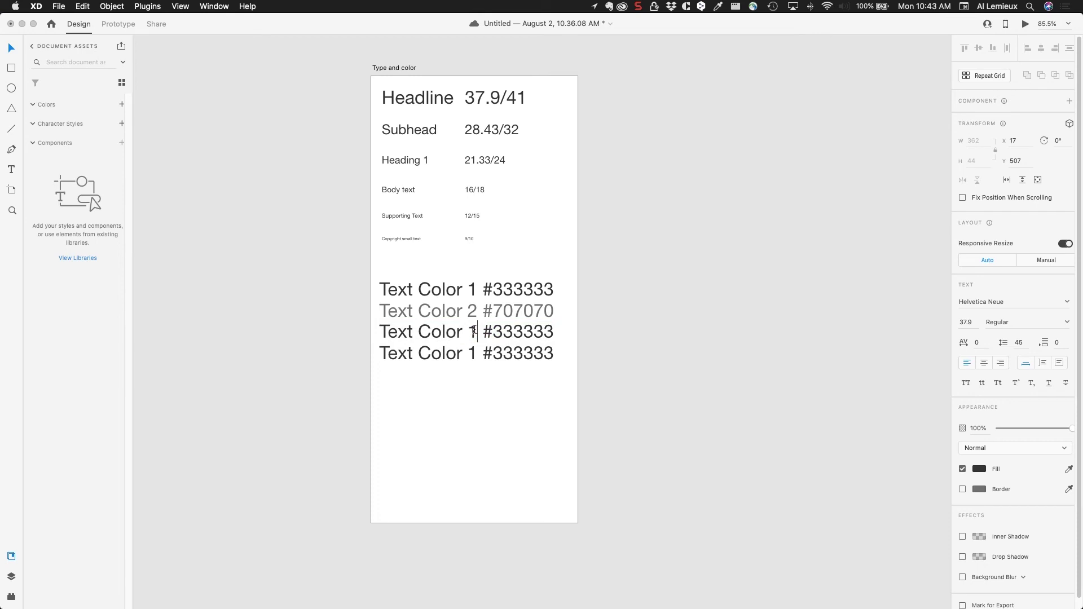
{"action": "type", "text": "3"}
{"action": "left_click", "coordinate": [496, 332]}
{"action": "left_click_drag", "start_coordinate": [495, 333], "coordinate": [558, 334]}
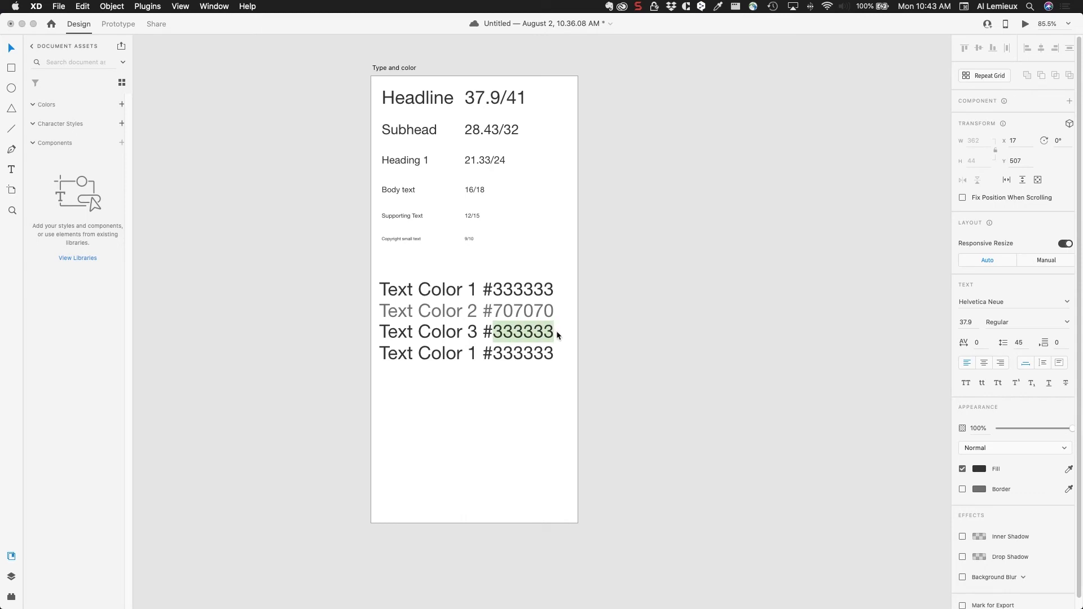
{"action": "type", "text": "CCCCCC"}
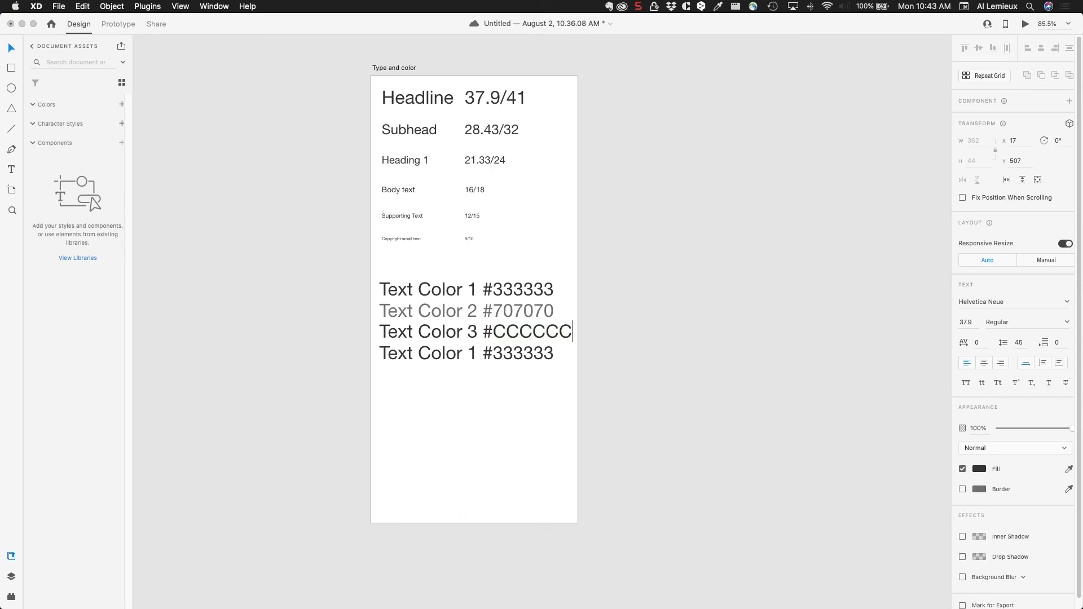
Set the fill of the whole Text Color 3 line to #CCCCCC.
{"action": "key", "text": "super+a"}
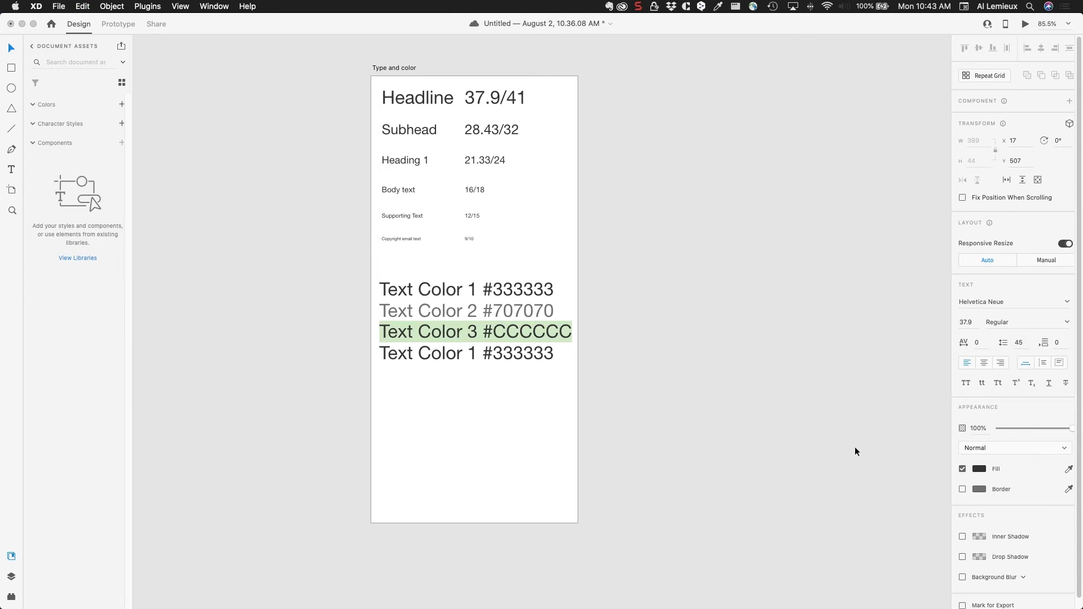
{"action": "left_click", "coordinate": [980, 469]}
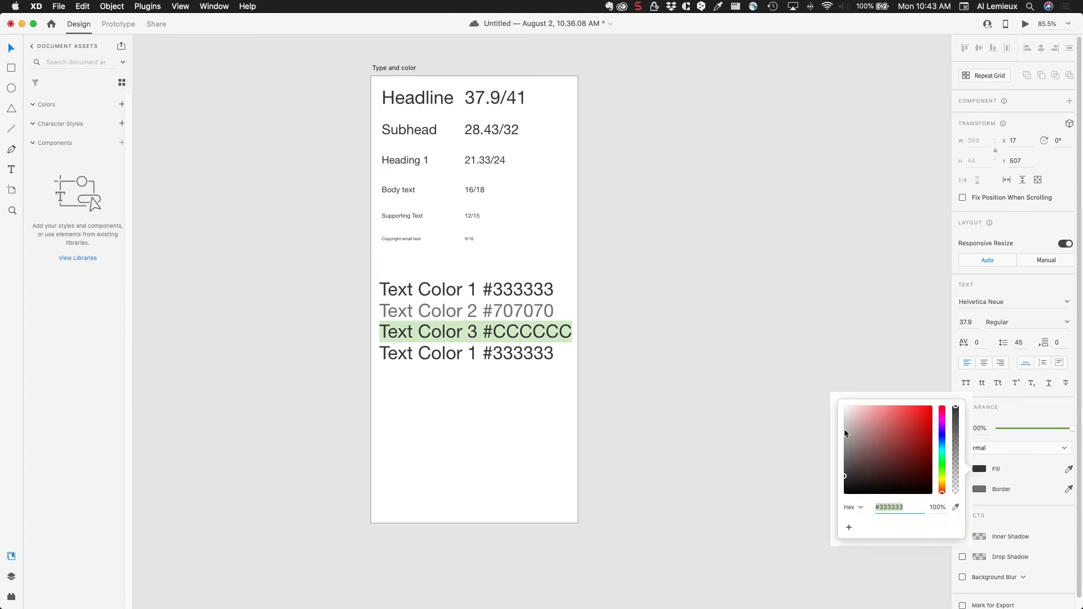
{"action": "type", "text": "CCCCCC"}
{"action": "key", "text": "Return"}
{"action": "left_click", "coordinate": [883, 506]}
{"action": "type", "text": "CCCCCC"}
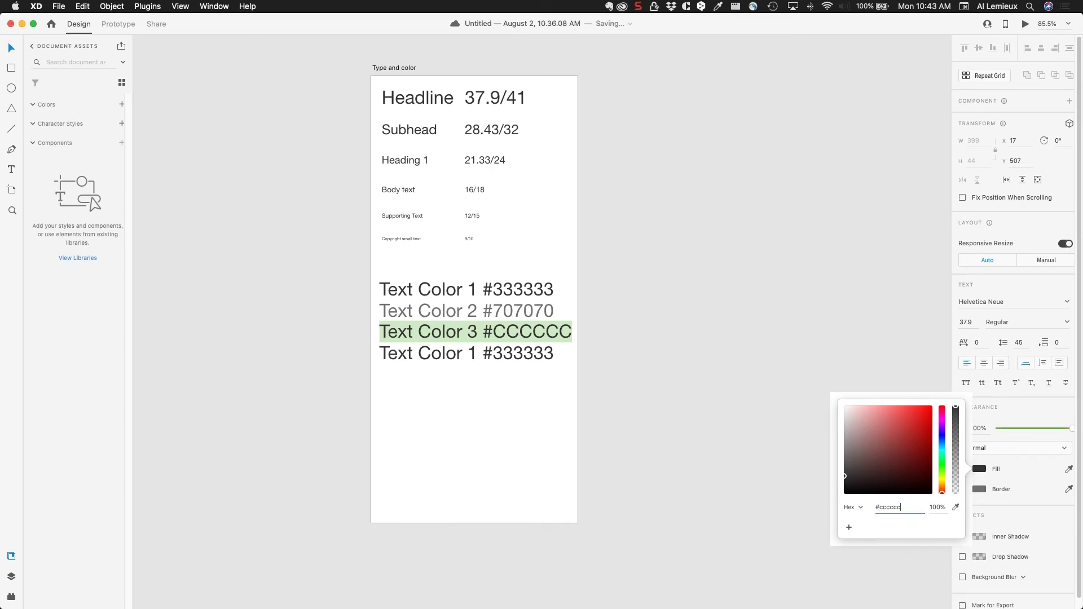
{"action": "key", "text": "Return"}
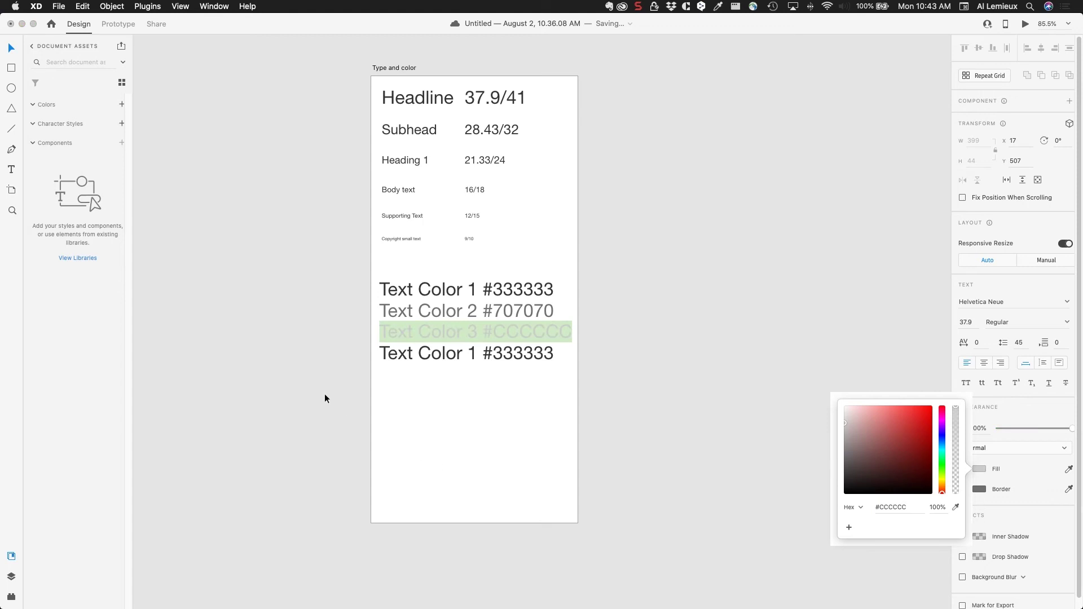
{"action": "key", "text": "Escape"}
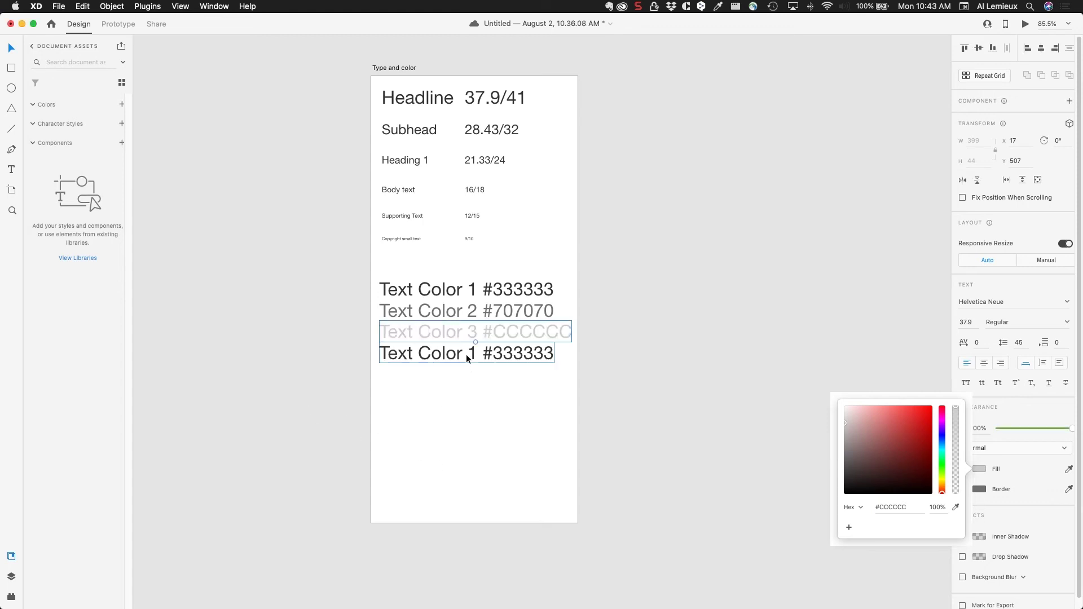
Change the label of the fourth color line to "Link Color", removing the number 1.
{"action": "left_click", "coordinate": [404, 353]}
{"action": "double_click", "coordinate": [403, 354]}
{"action": "left_click_drag", "start_coordinate": [413, 353], "coordinate": [380, 350]}
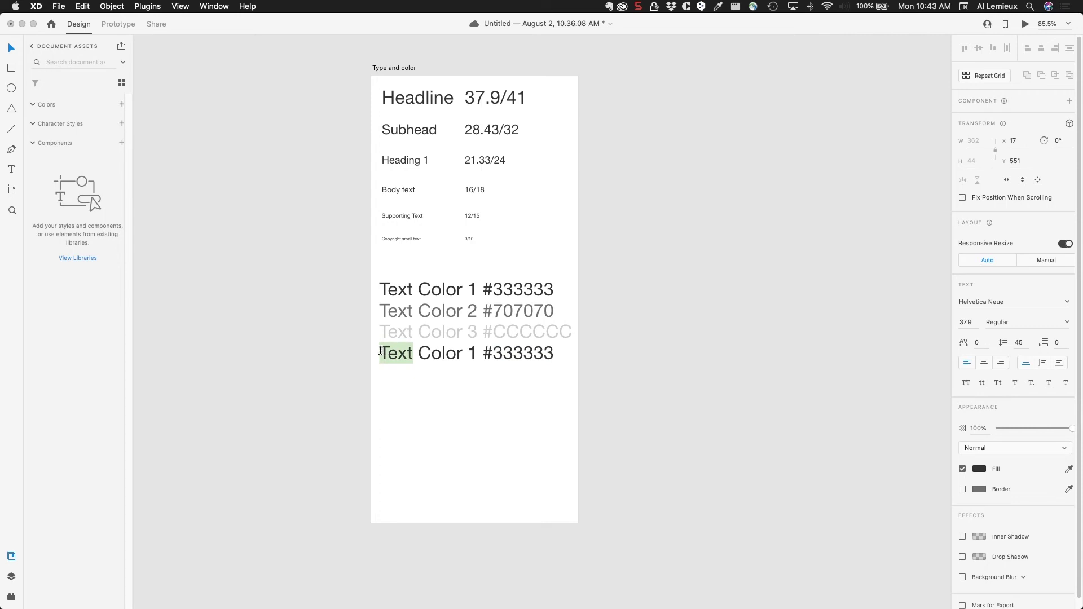
{"action": "type", "text": ":\\\\"}
{"action": "key", "text": "BackSpace"}
{"action": "key", "text": "BackSpace"}
{"action": "key", "text": "BackSpace"}
{"action": "type", "text": "Link"}
{"action": "key", "text": "Right"}
{"action": "key", "text": "Right"}
{"action": "key", "text": "Right"}
{"action": "key", "text": "Right"}
{"action": "key", "text": "Right"}
{"action": "key", "text": "Right"}
{"action": "key", "text": "Right"}
{"action": "key", "text": "Right"}
{"action": "key", "text": "Right"}
{"action": "key", "text": "Right"}
{"action": "key", "text": "Left"}
{"action": "key", "text": "Left"}
{"action": "key", "text": "Left"}
{"action": "key", "text": "Left"}
{"action": "key", "text": "Right"}
{"action": "key", "text": "Right"}
{"action": "key", "text": "BackSpace"}
{"action": "key", "text": "BackSpace"}
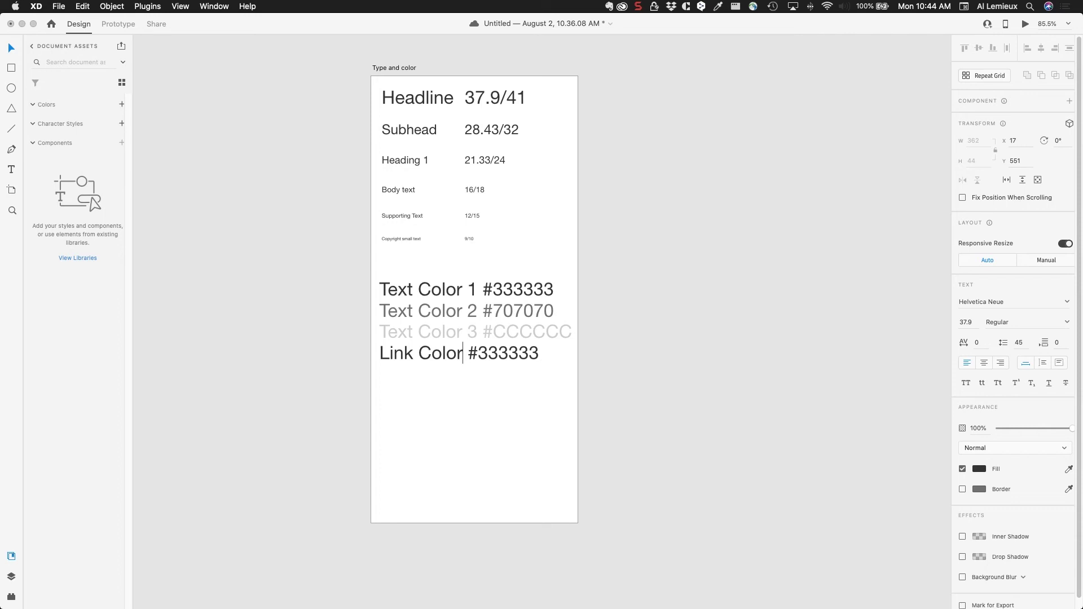
Replace the hex code in the Link Color line with 00ADDC.
{"action": "key", "text": "Right"}
{"action": "key", "text": "Right"}
{"action": "key", "text": "Left"}
{"action": "key", "text": "shift+Right"}
{"action": "key", "text": "shift+Right"}
{"action": "key", "text": "shift+Right"}
{"action": "key", "text": "shift+Right"}
{"action": "key", "text": "shift+Right"}
{"action": "key", "text": "shift+Right"}
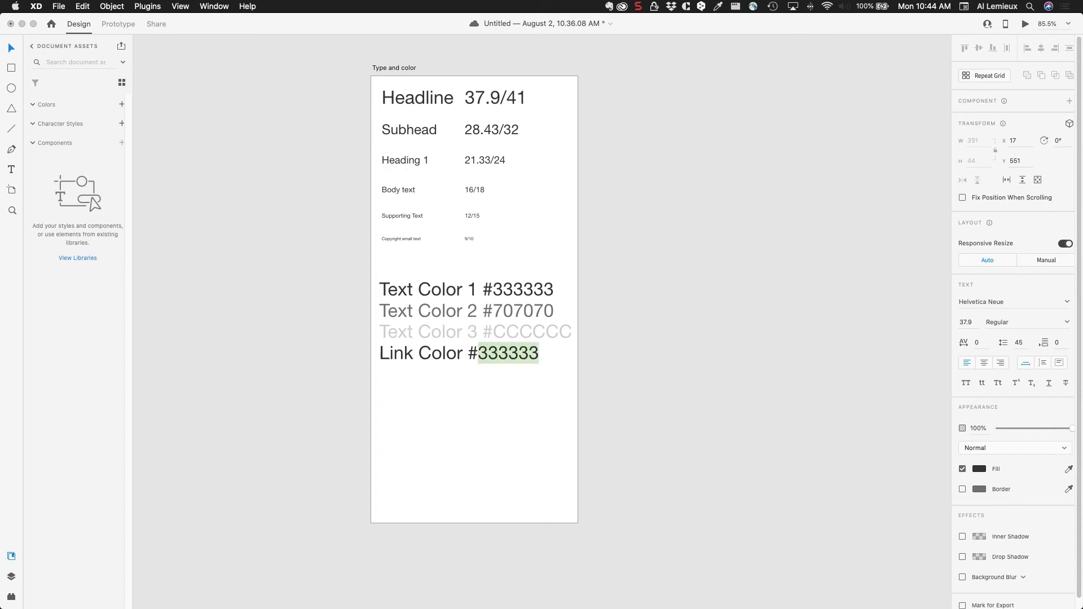
{"action": "type", "text": "00"}
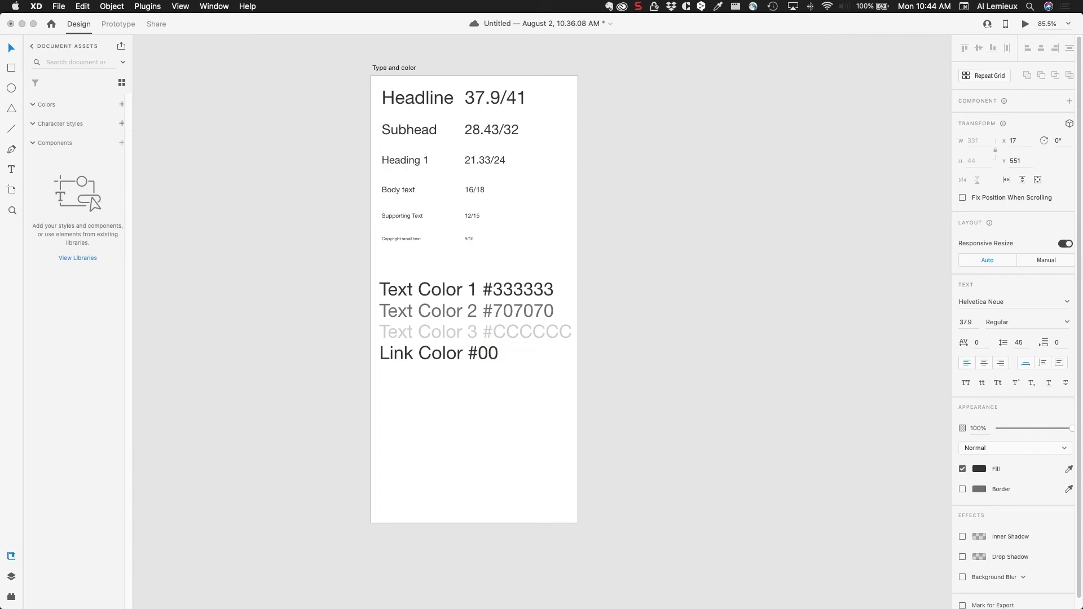
{"action": "type", "text": "a"}
{"action": "key", "text": "BackSpace"}
{"action": "type", "text": "ADDC"}
Set the fill of the whole Link Color line to #00ADDC and deselect it.
{"action": "key", "text": "super+a"}
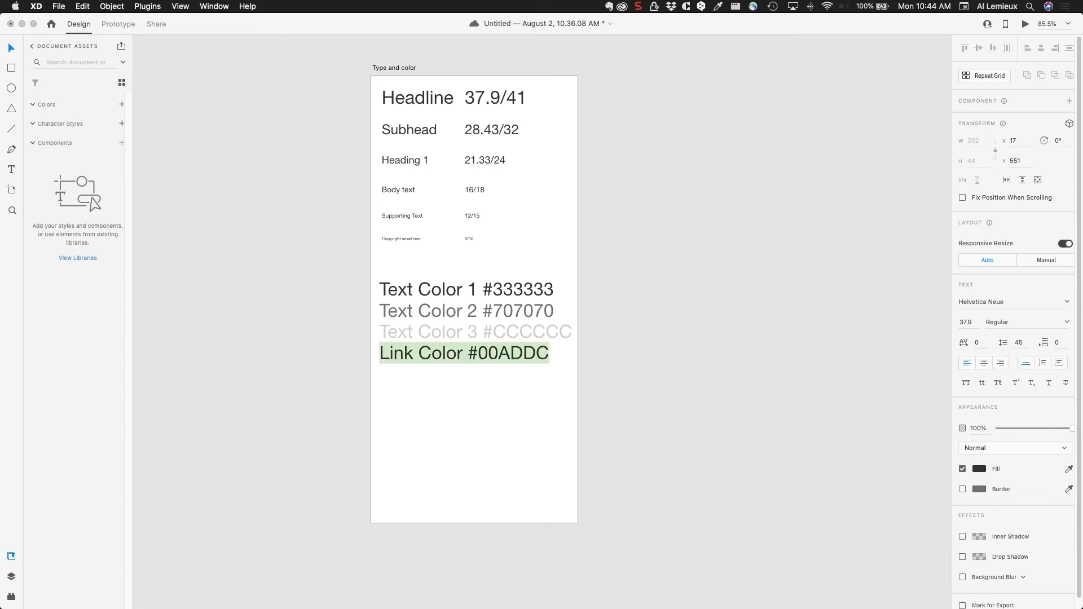
{"action": "left_click", "coordinate": [979, 469]}
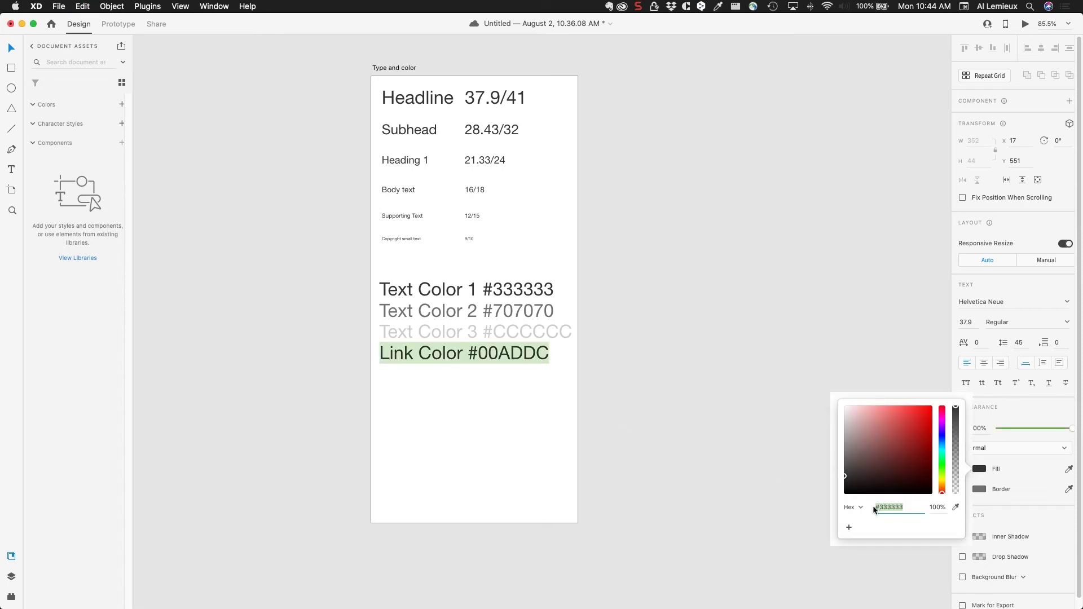
{"action": "type", "text": "00ADDC"}
{"action": "key", "text": "Return"}
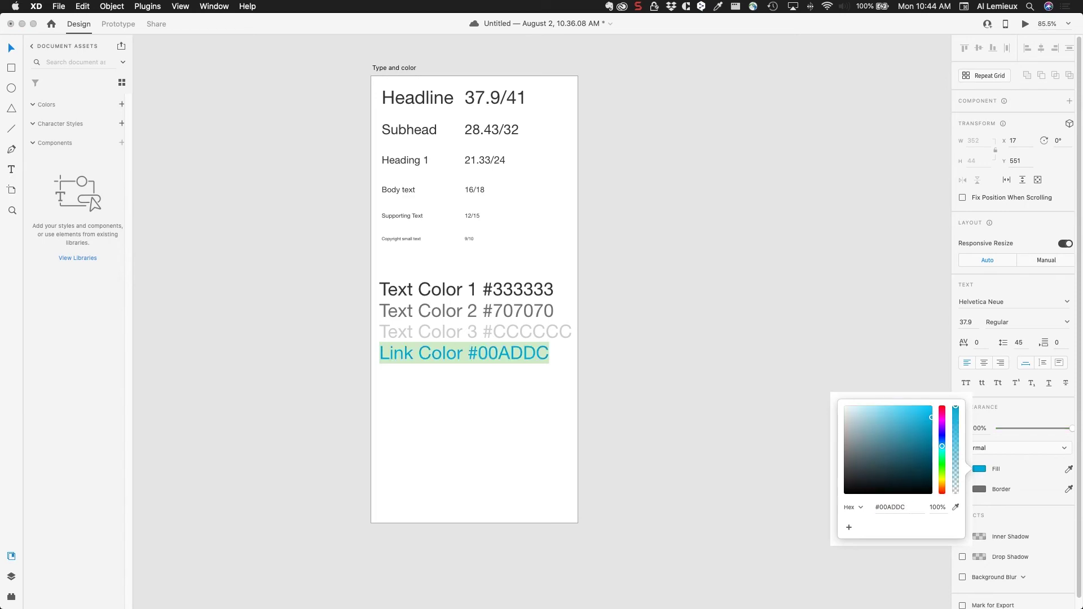
{"action": "left_click", "coordinate": [815, 335]}
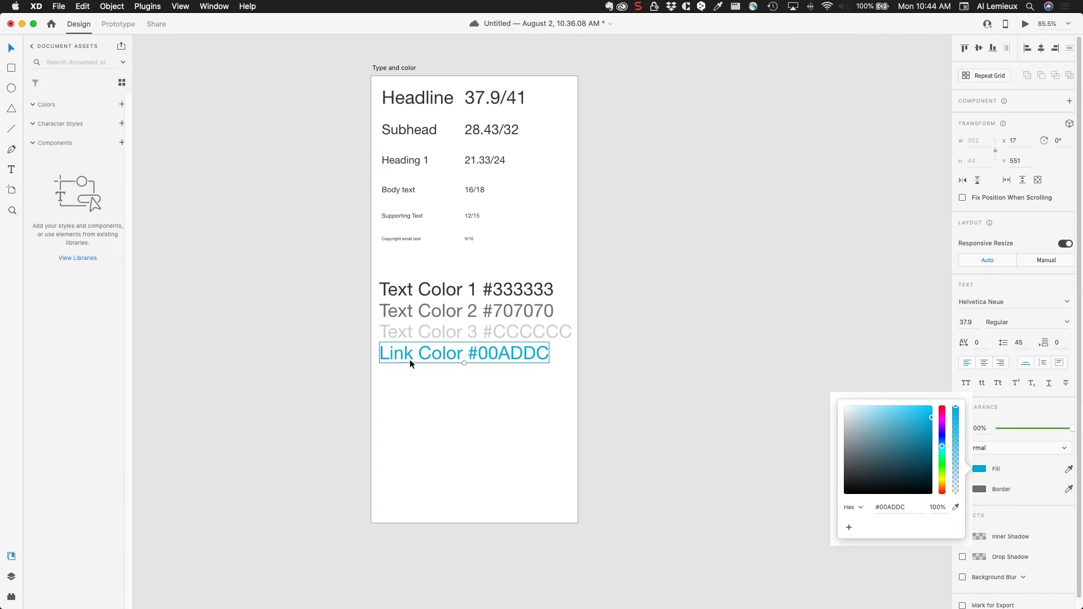
{"action": "left_click", "coordinate": [475, 445]}
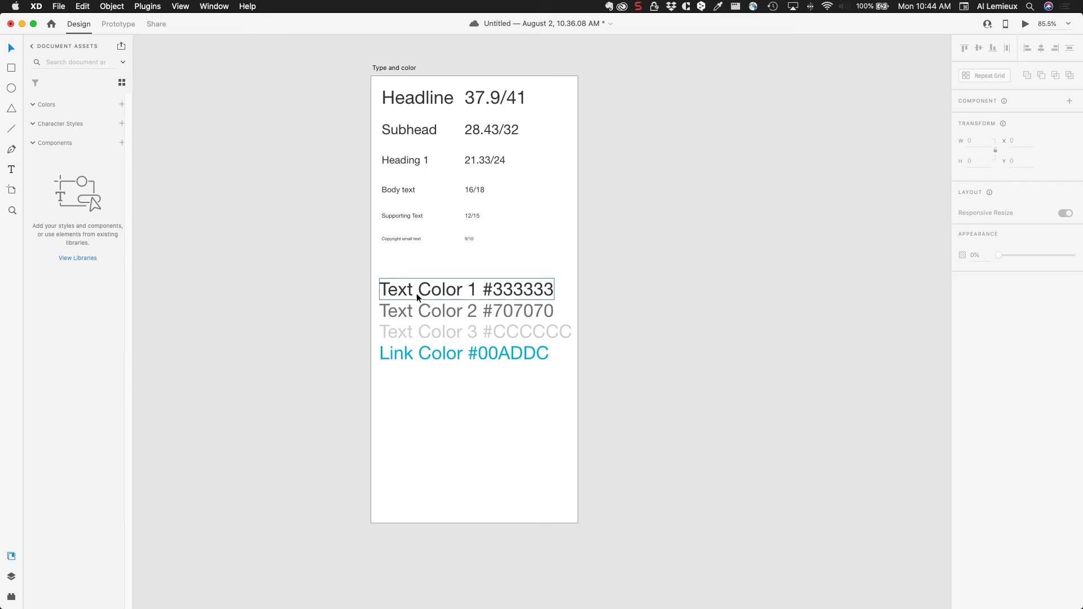
Duplicate the Text Color 1 line below the Link Color line and replace its label with "App".
{"action": "left_click_drag", "start_coordinate": [417, 290], "coordinate": [415, 395]}
{"action": "double_click", "coordinate": [423, 393]}
{"action": "left_click", "coordinate": [445, 394]}
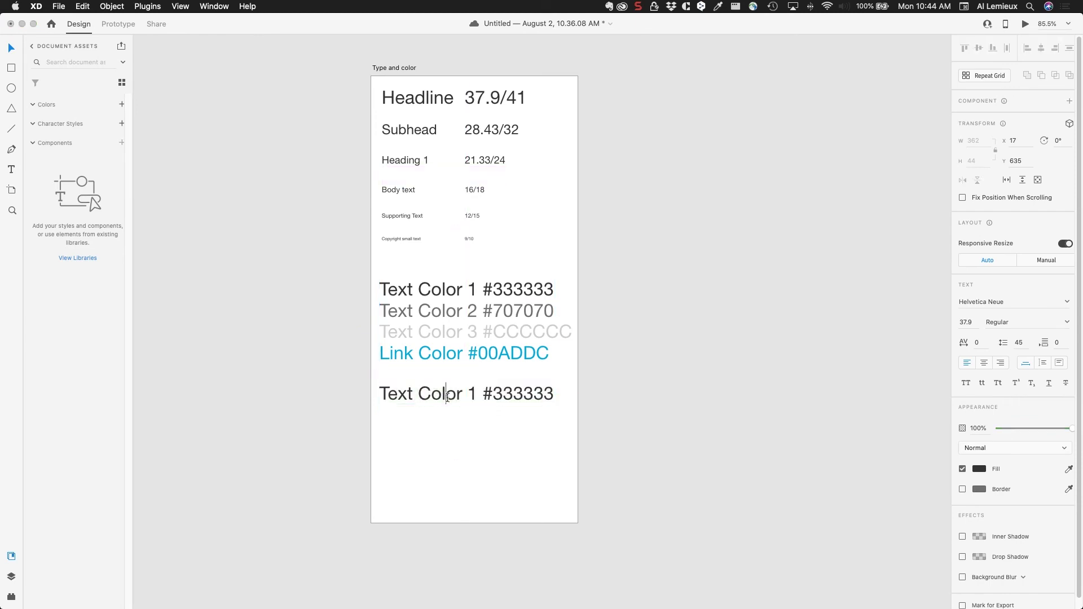
{"action": "left_click_drag", "start_coordinate": [476, 393], "coordinate": [346, 384]}
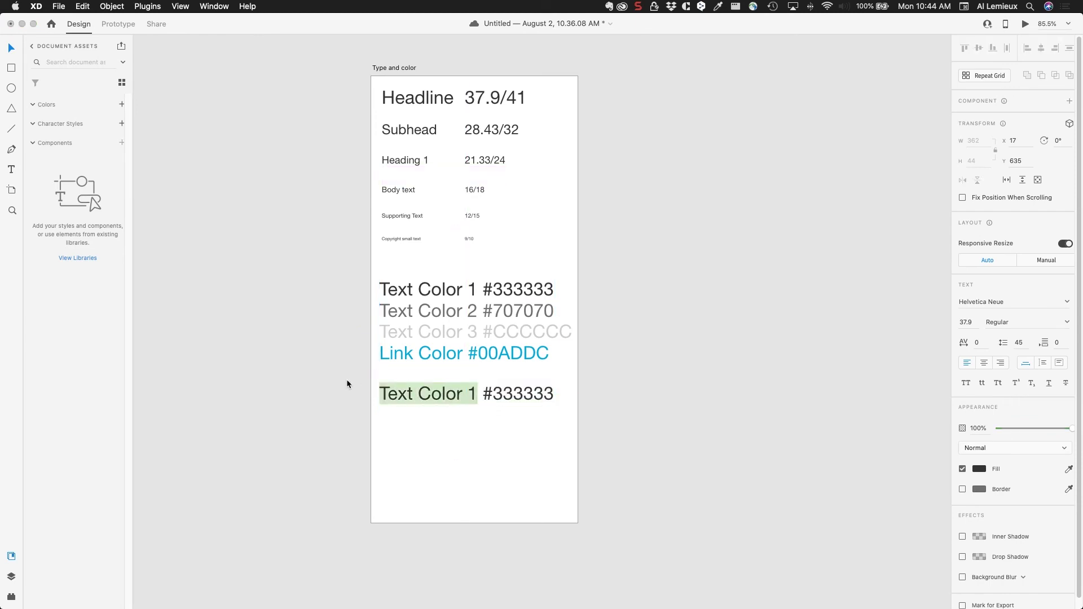
{"action": "type", "text": "App"}
{"action": "key", "text": "Left"}
{"action": "key", "text": "Left"}
{"action": "type", "text": "cplor"}
{"action": "key", "text": "BackSpace"}
{"action": "key", "text": "BackSpace"}
{"action": "key", "text": "BackSpace"}
{"action": "key", "text": "BackSpace"}
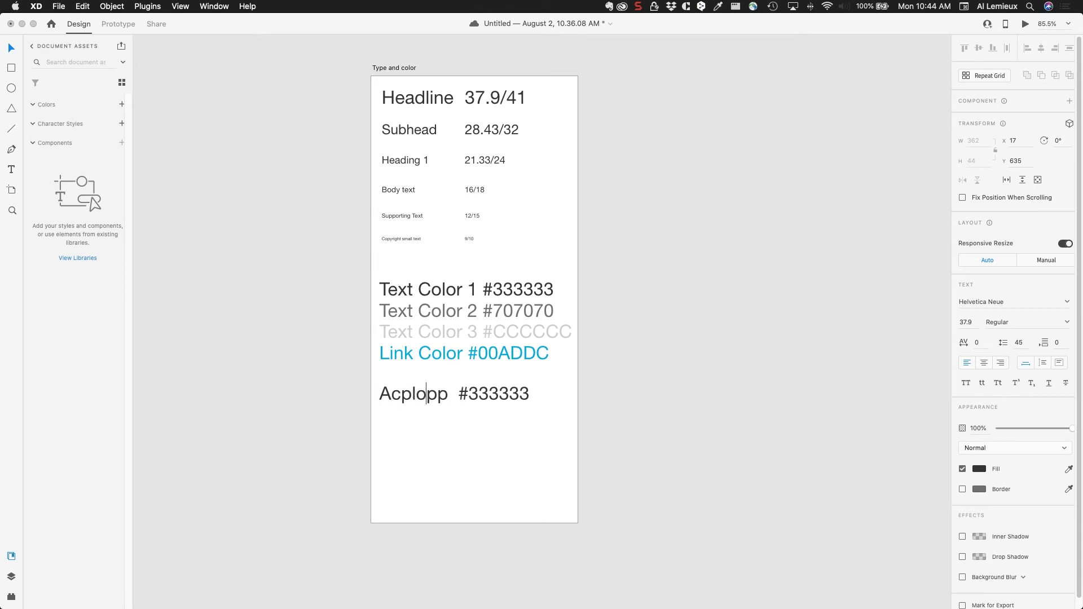
{"action": "key", "text": "BackSpace"}
Replace the hex code in the duplicated line with "Colors" so it reads "App Colors", and deselect it.
{"action": "key", "text": "Right"}
{"action": "key", "text": "Right"}
{"action": "key", "text": "Right"}
{"action": "key", "text": "shift+Right"}
{"action": "key", "text": "shift+Right"}
{"action": "key", "text": "shift+Right"}
{"action": "key", "text": "shift+Right"}
{"action": "key", "text": "shift+Right"}
{"action": "key", "text": "shift+Right"}
{"action": "key", "text": "shift+Right"}
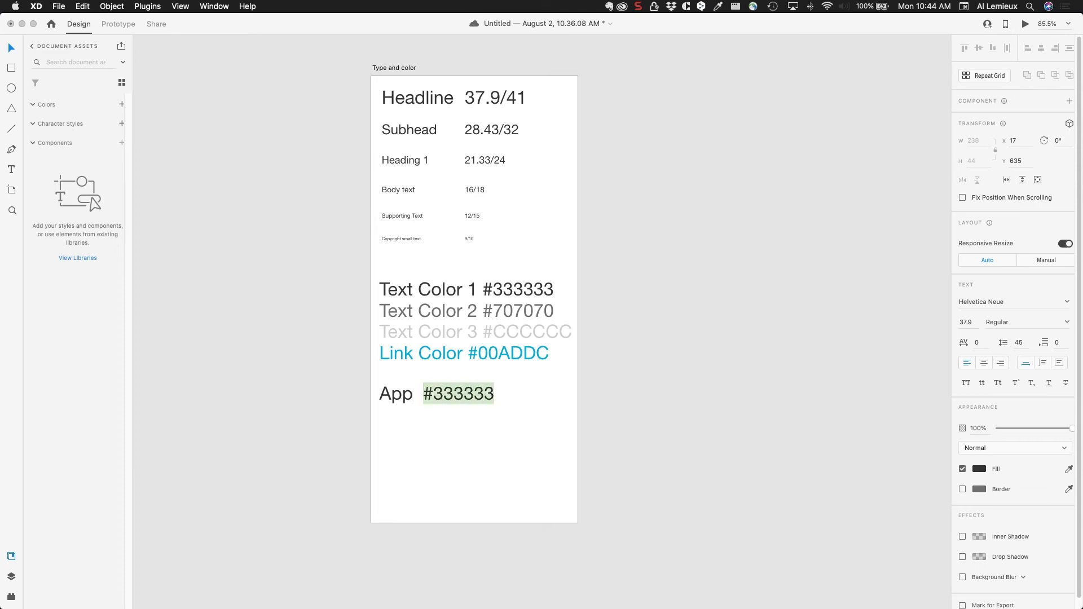
{"action": "key", "text": "BackSpace"}
{"action": "type", "text": "Colors"}
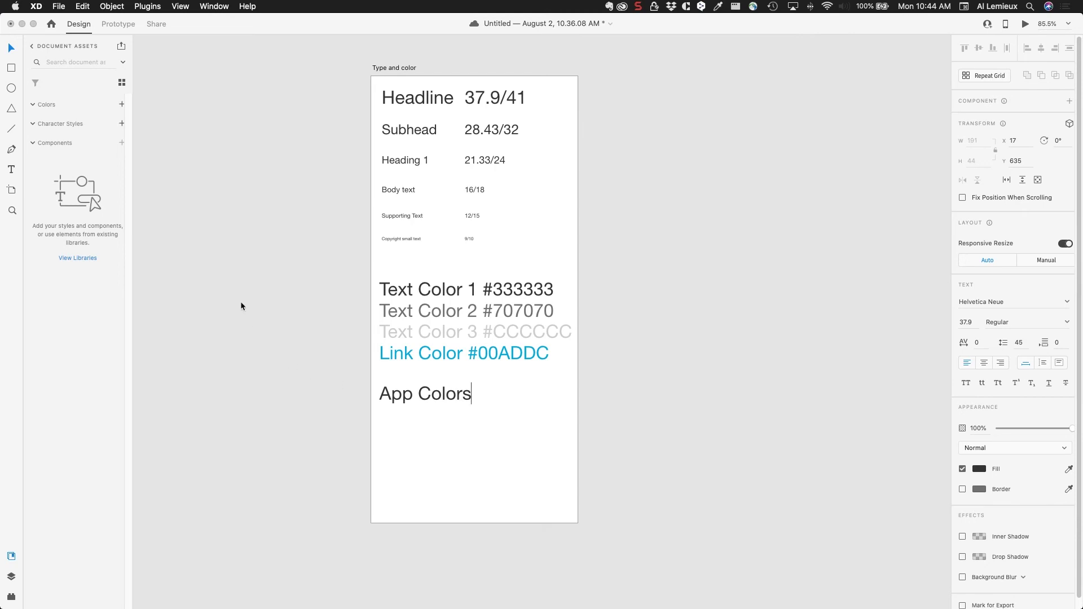
{"action": "key", "text": "Escape"}
{"action": "key", "text": "Escape"}
Draw a square of about 62 by 62 below the App Colors heading, aligned with its start, and save the document.
{"action": "left_click", "coordinate": [11, 69]}
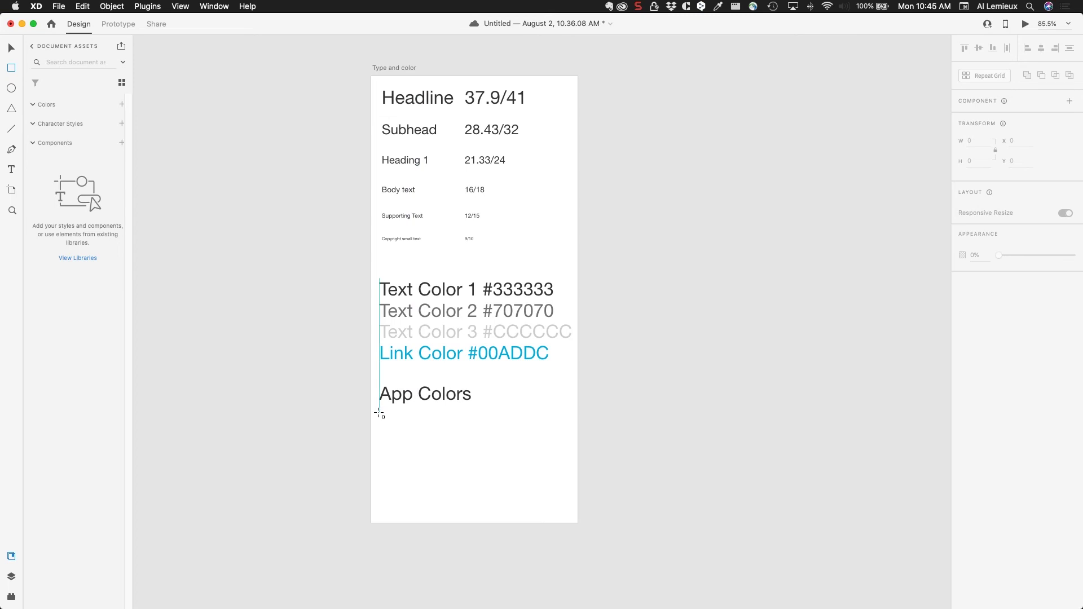
{"action": "left_click_drag", "start_coordinate": [379, 413], "coordinate": [410, 445]}
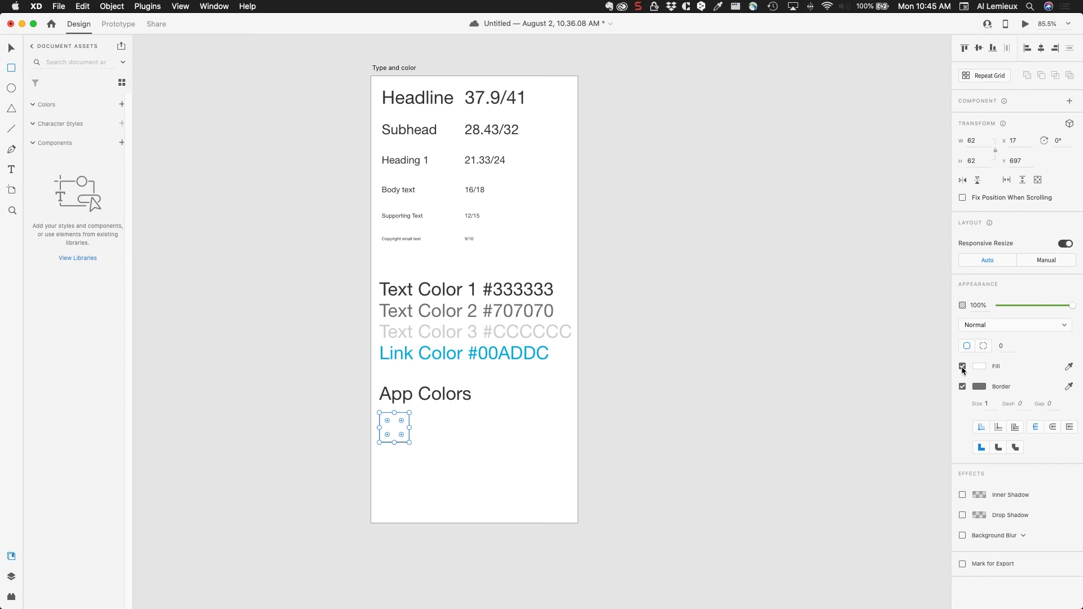
{"action": "key", "text": "super+s"}
Set the square's fill to #00485C and remove its border.
{"action": "key", "text": "super+Tab"}
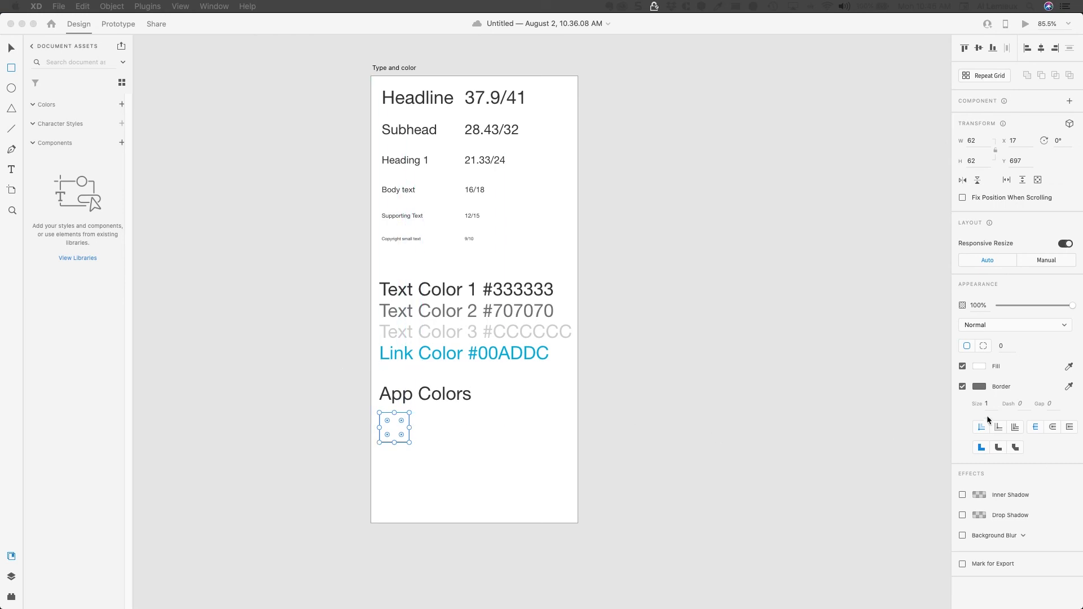
{"action": "left_click", "coordinate": [980, 367]}
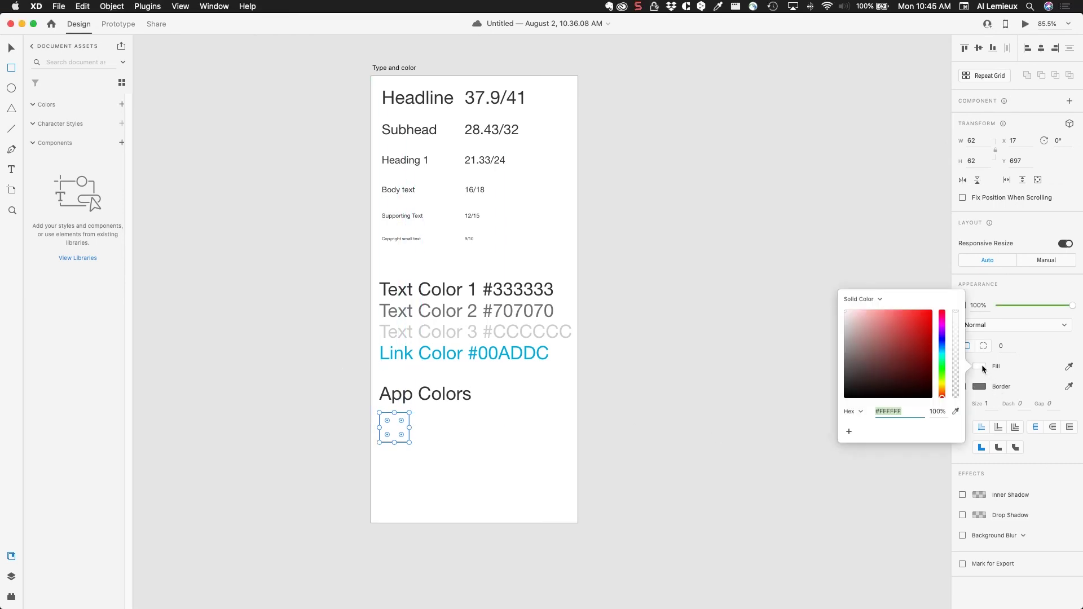
{"action": "type", "text": "#00485C"}
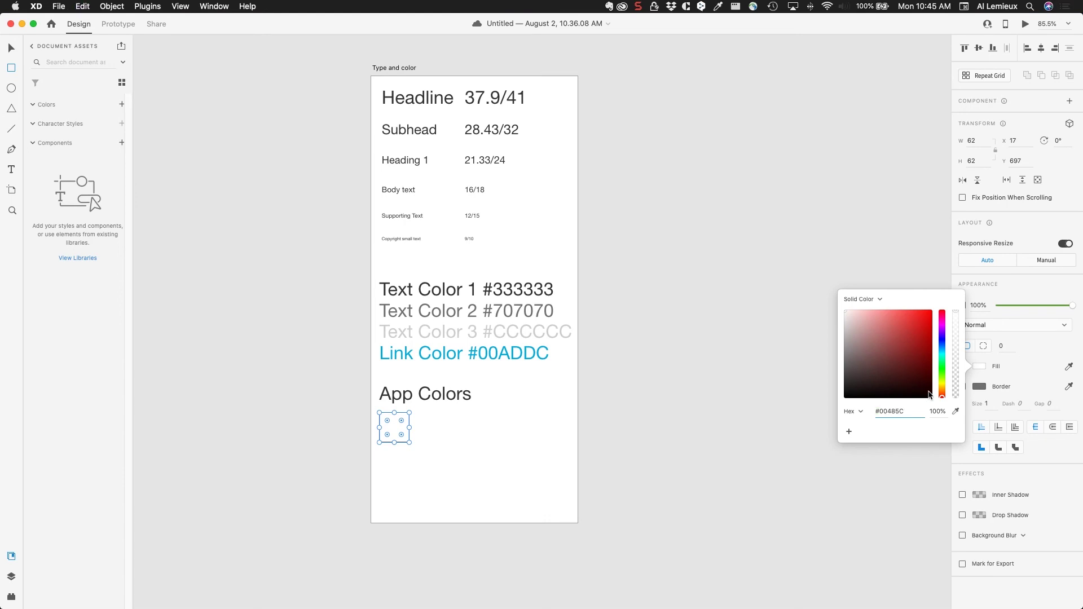
{"action": "key", "text": "Return"}
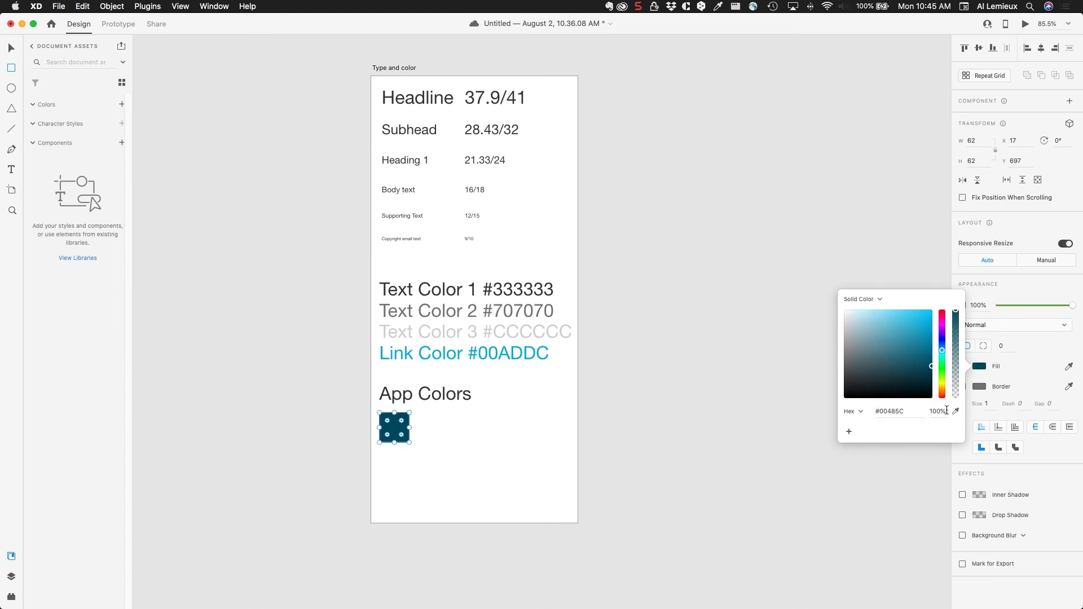
{"action": "left_click", "coordinate": [976, 382]}
{"action": "left_click", "coordinate": [963, 387]}
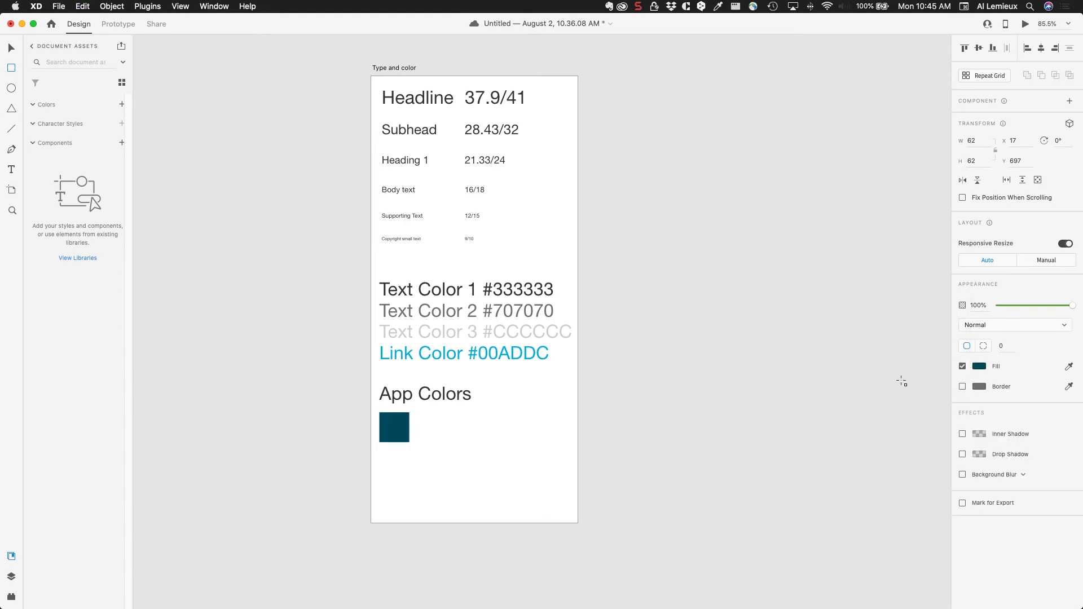
Duplicate the dark square into a row of five under App Colors, with a sixth copy below the first.
{"action": "left_click", "coordinate": [11, 49]}
{"action": "left_click_drag", "start_coordinate": [397, 424], "coordinate": [391, 465]}
Set the fill of the second square in the App Colors row to #44BFE1.
{"action": "left_click", "coordinate": [424, 431]}
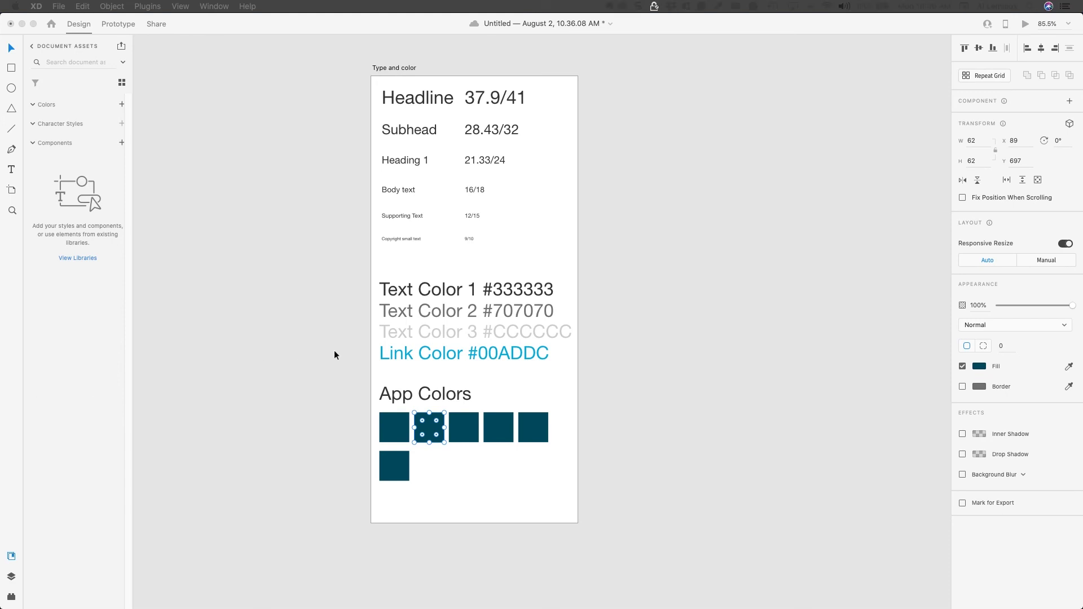
{"action": "left_click", "coordinate": [980, 367]}
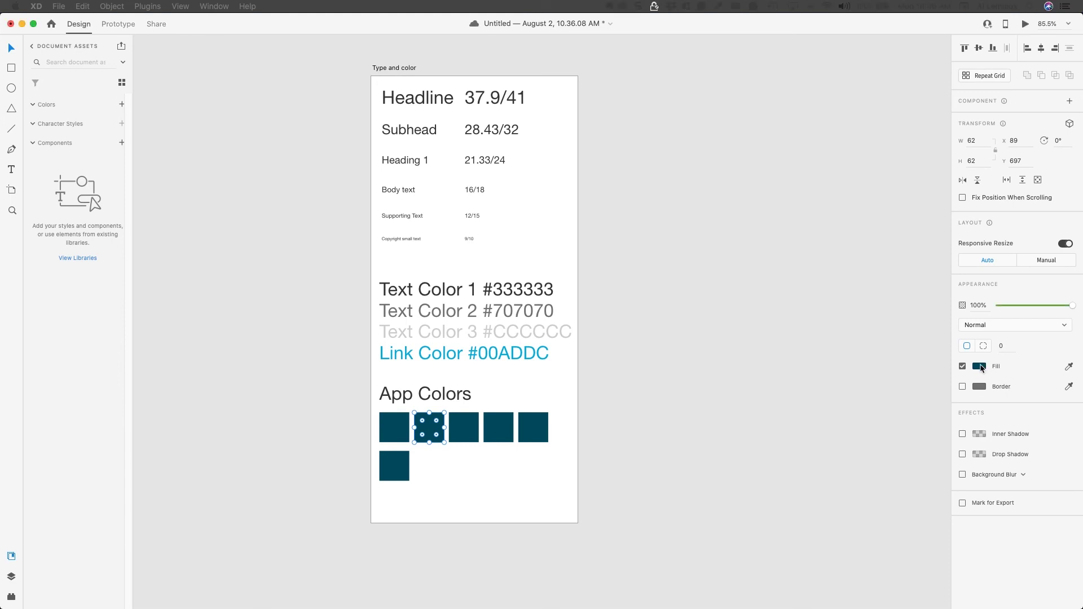
{"action": "type", "text": "#44BFE1"}
{"action": "key", "text": "Return"}
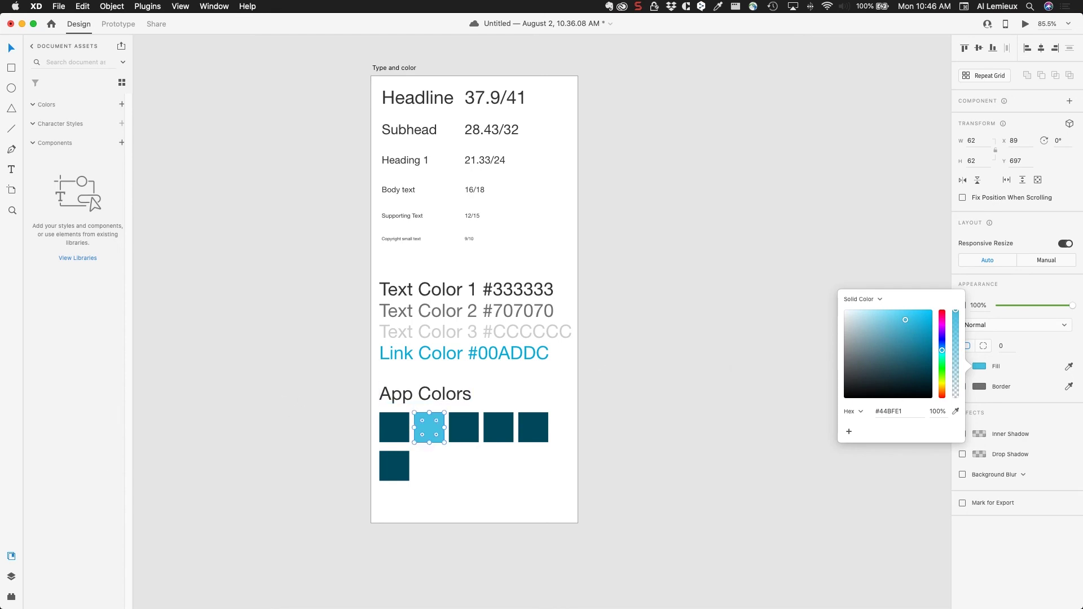
Set the fill of the third square in the App Colors row to #00ADDC.
{"action": "key", "text": "super+Tab"}
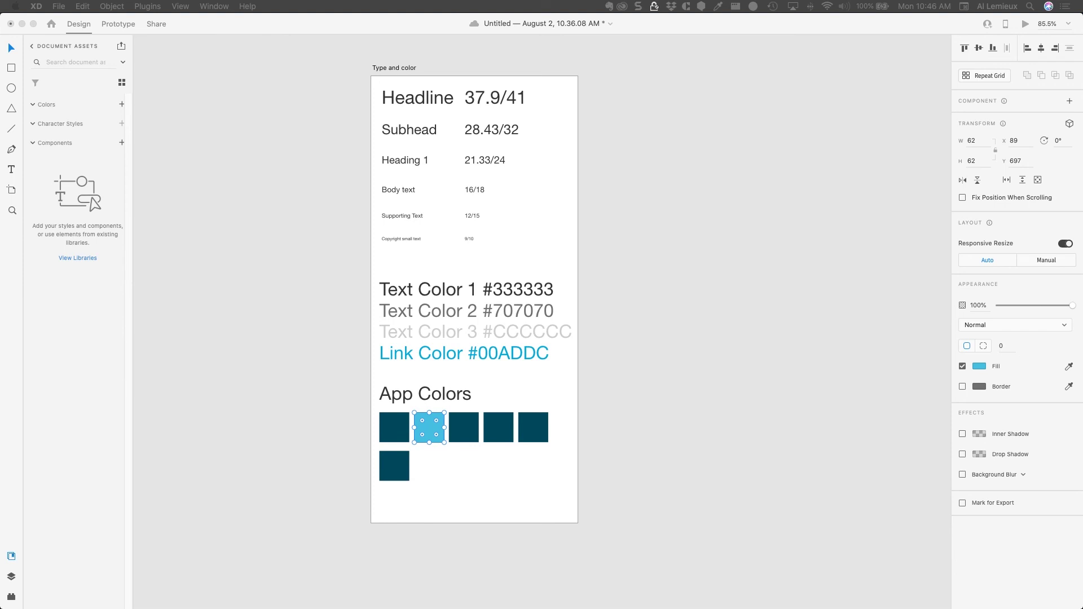
{"action": "left_click", "coordinate": [492, 432]}
{"action": "left_click", "coordinate": [459, 429]}
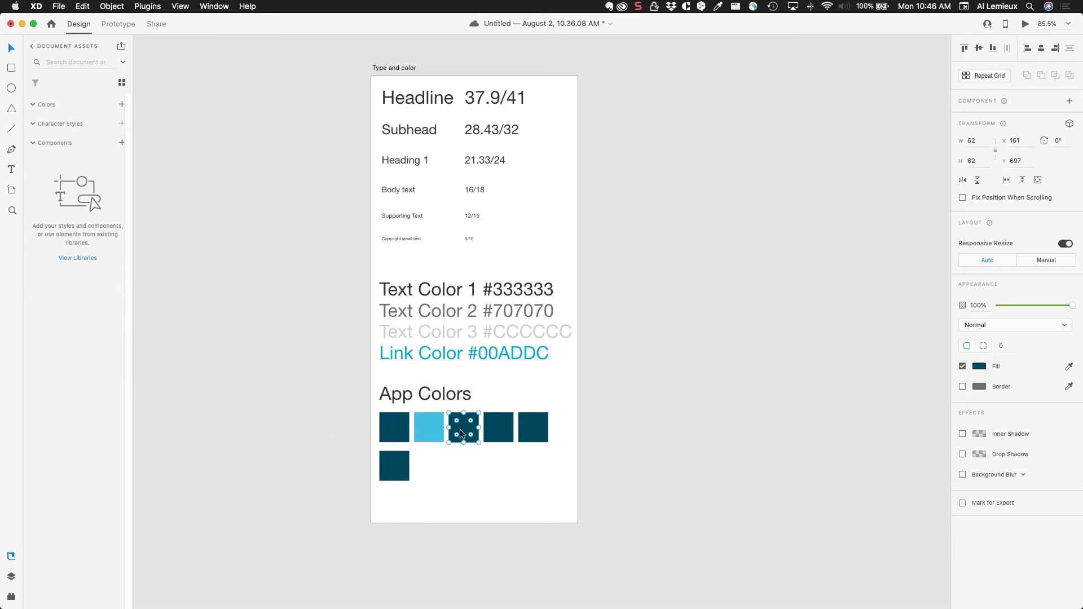
{"action": "left_click", "coordinate": [979, 366]}
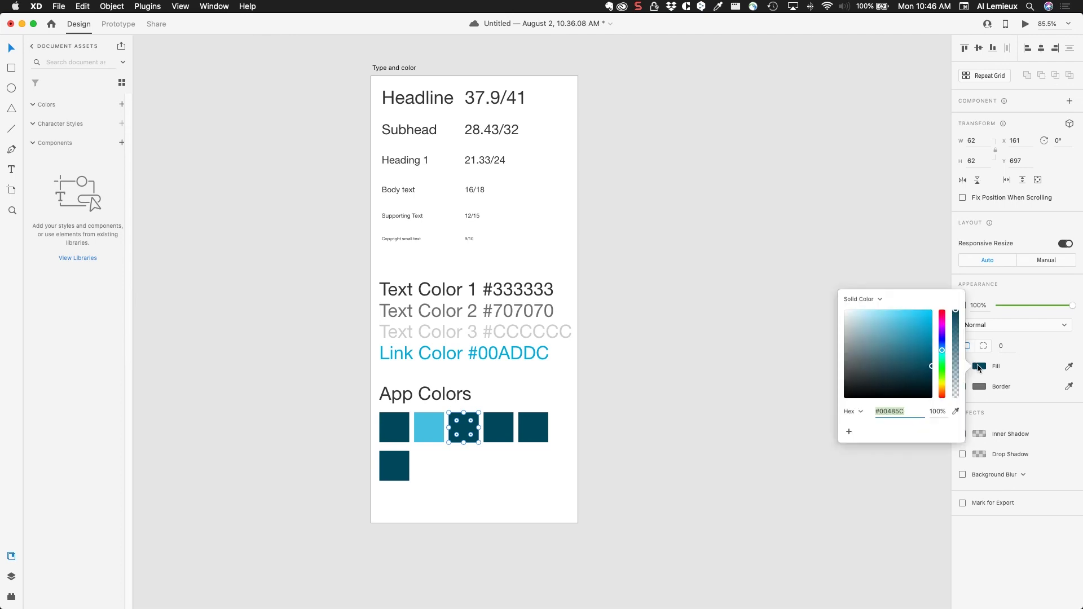
{"action": "type", "text": "#00ADDC"}
{"action": "key", "text": "Return"}
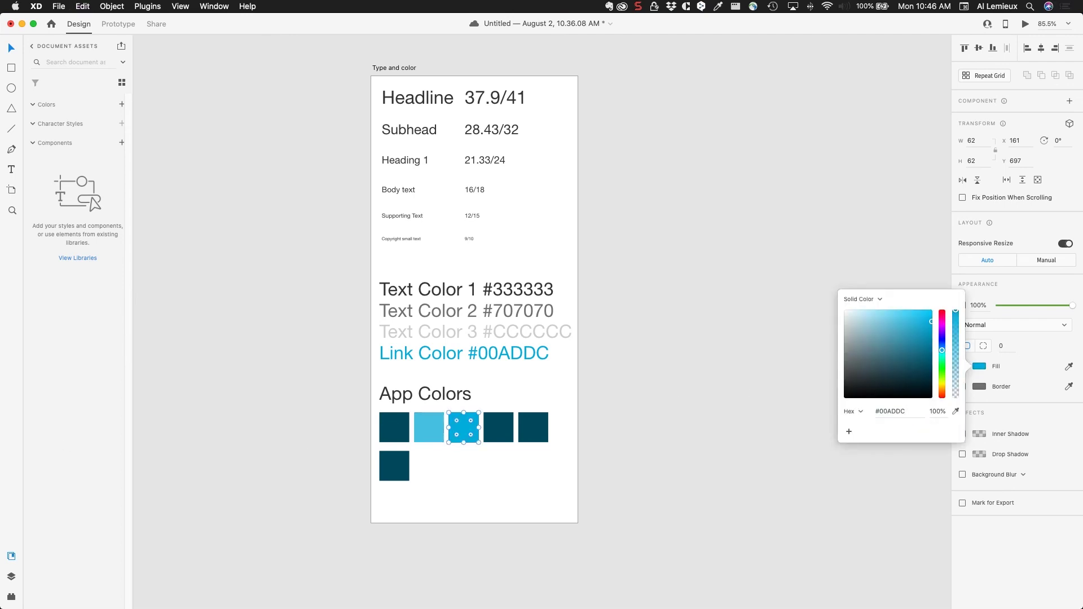
Set the fill of the fourth square in the App Colors row to #1C4E5C.
{"action": "key", "text": "super+Tab"}
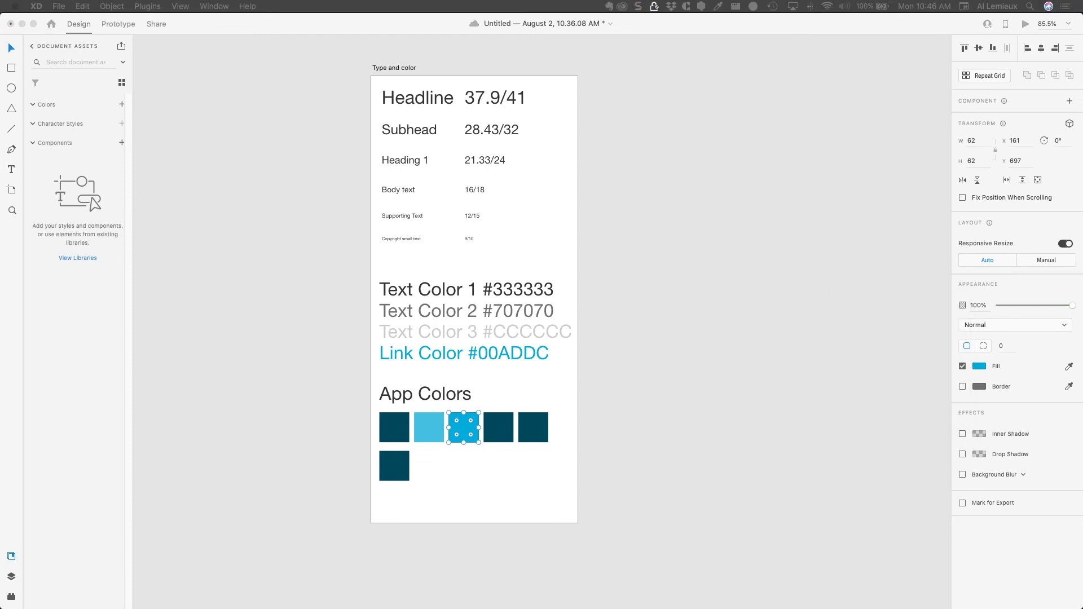
{"action": "left_click", "coordinate": [498, 433]}
{"action": "left_click", "coordinate": [499, 432]}
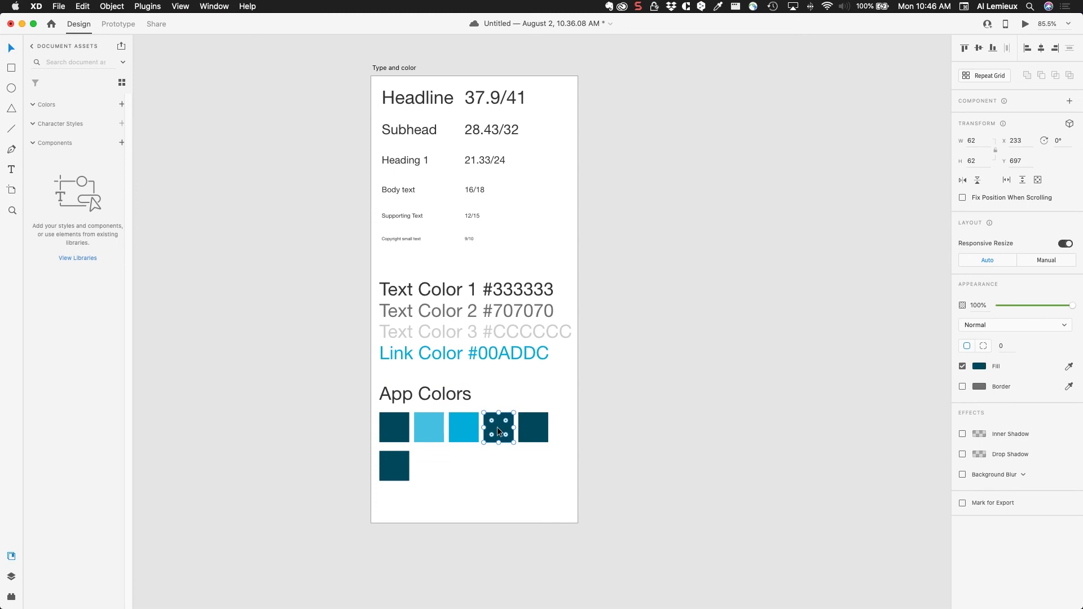
{"action": "left_click", "coordinate": [981, 368]}
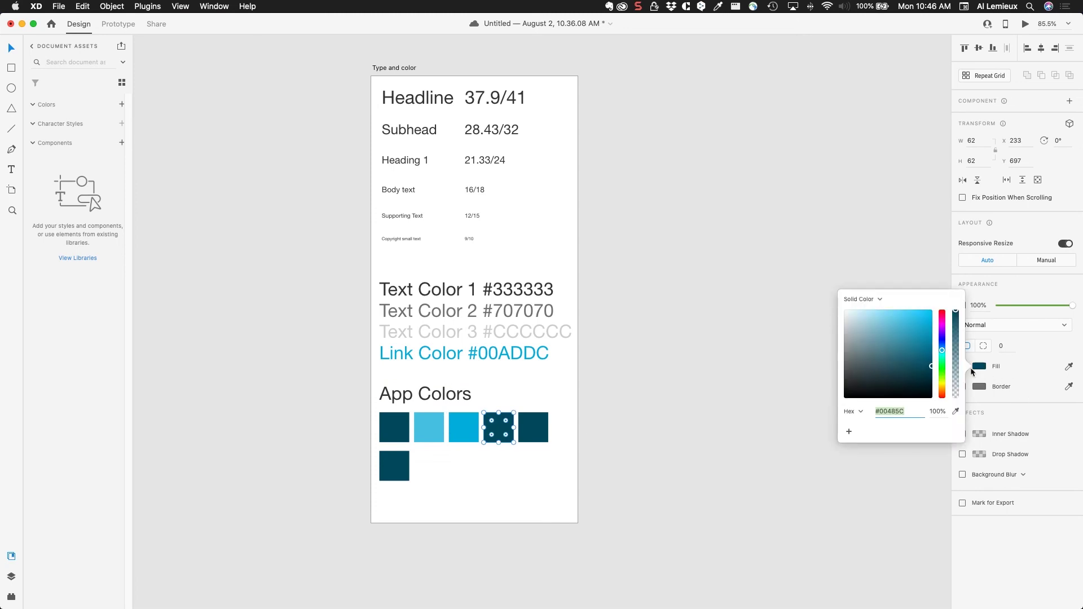
{"action": "type", "text": "#1C4E5C"}
{"action": "key", "text": "Return"}
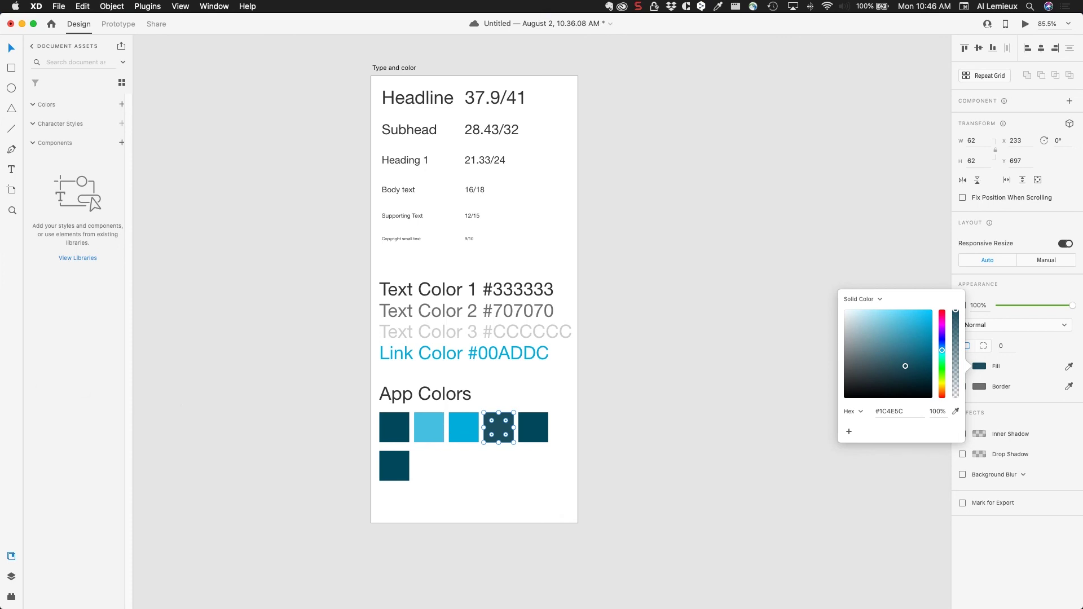
Set the fill of the fifth square in the App Colors row to #0084A8 and deselect it.
{"action": "key", "text": "super+Tab"}
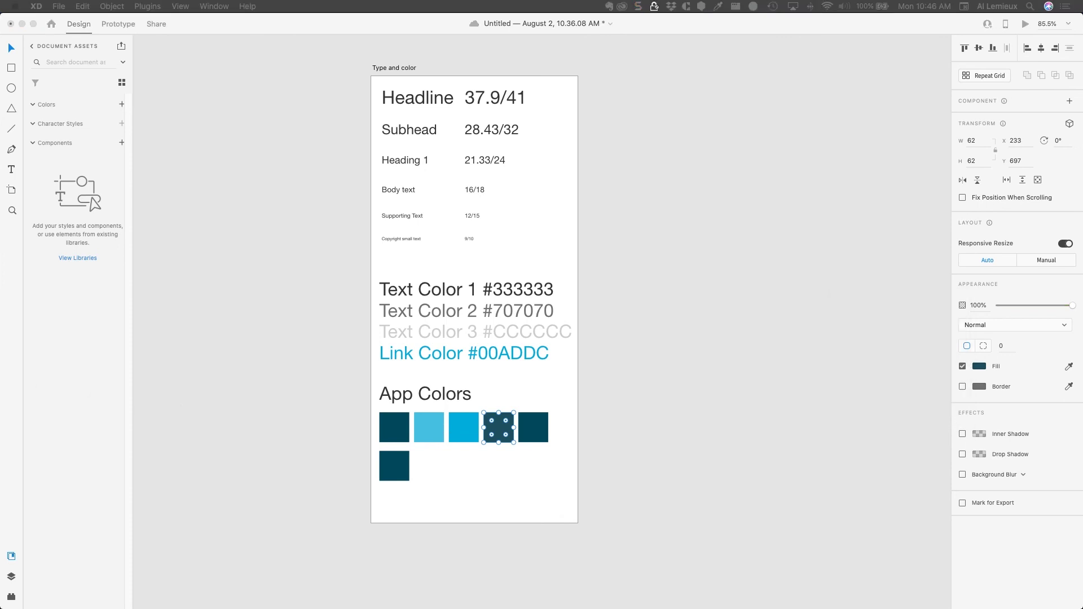
{"action": "left_click", "coordinate": [535, 430]}
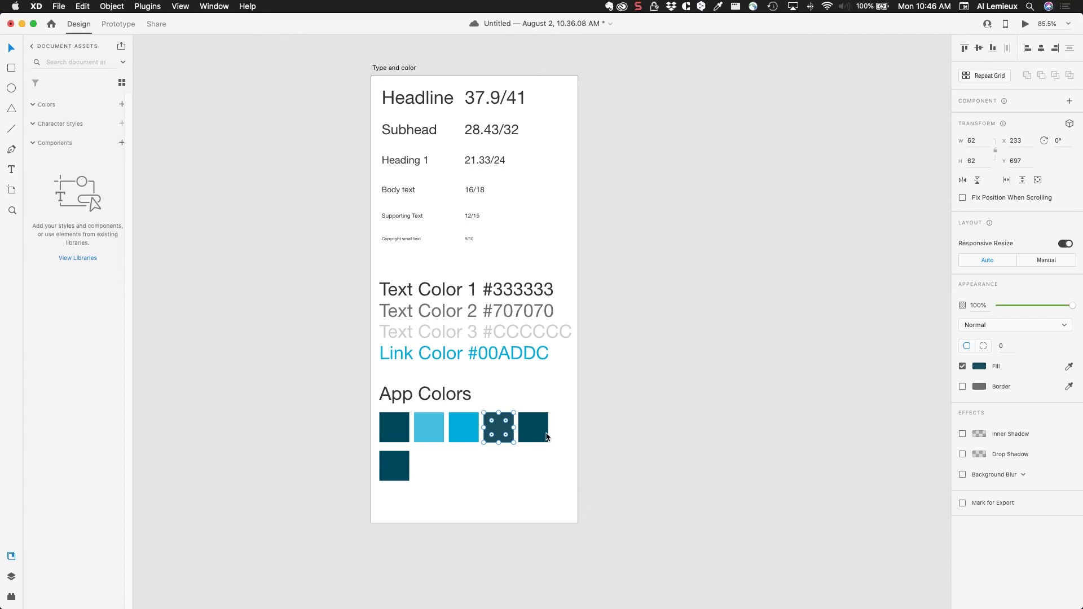
{"action": "left_click", "coordinate": [536, 429]}
{"action": "left_click", "coordinate": [979, 366]}
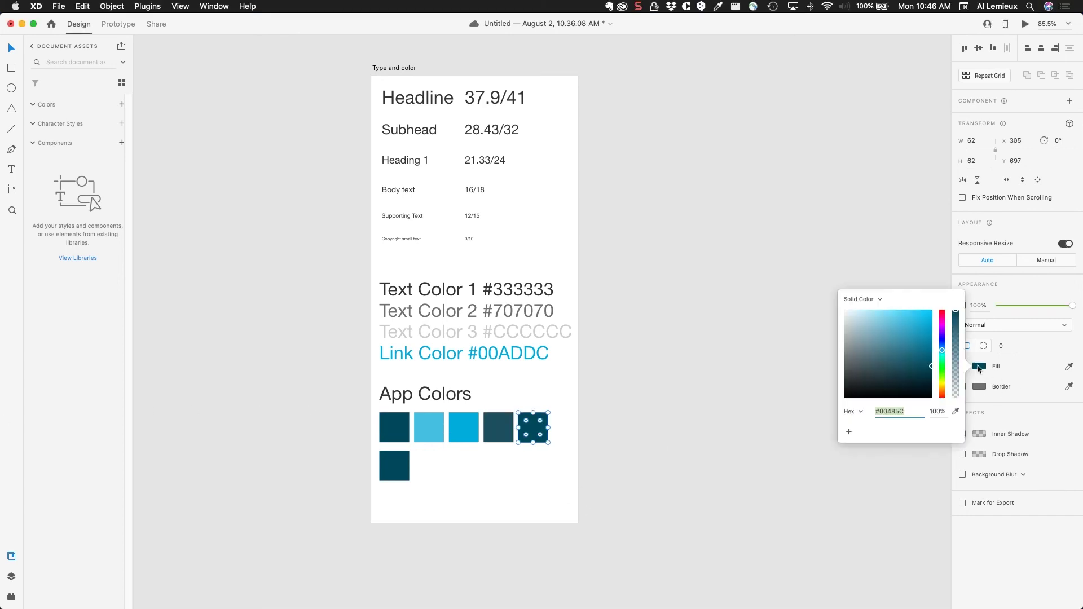
{"action": "key", "text": "super+v"}
{"action": "key", "text": "Return"}
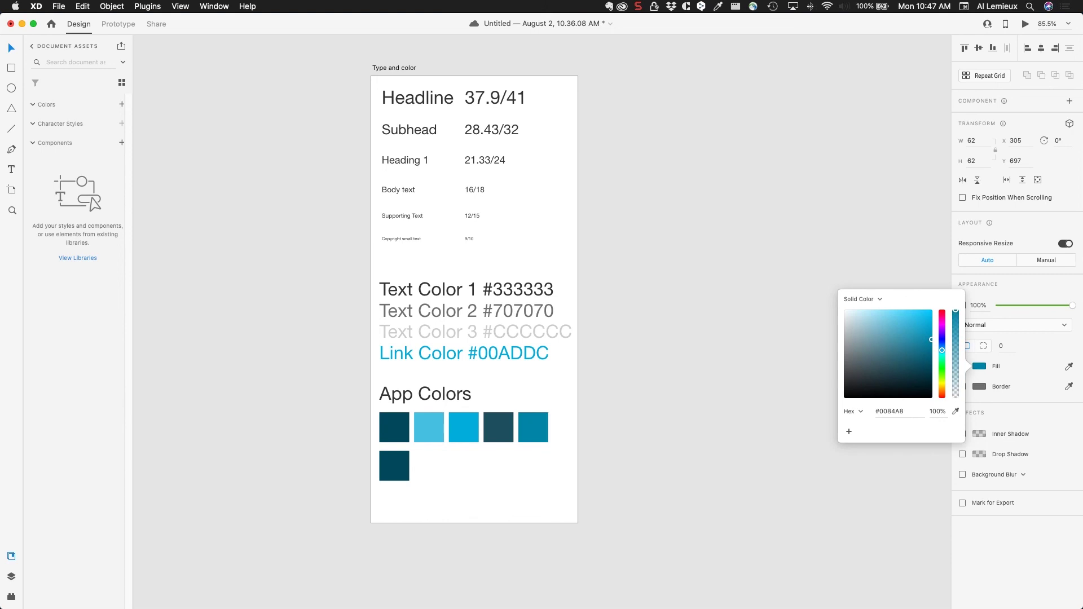
{"action": "left_click", "coordinate": [757, 403]}
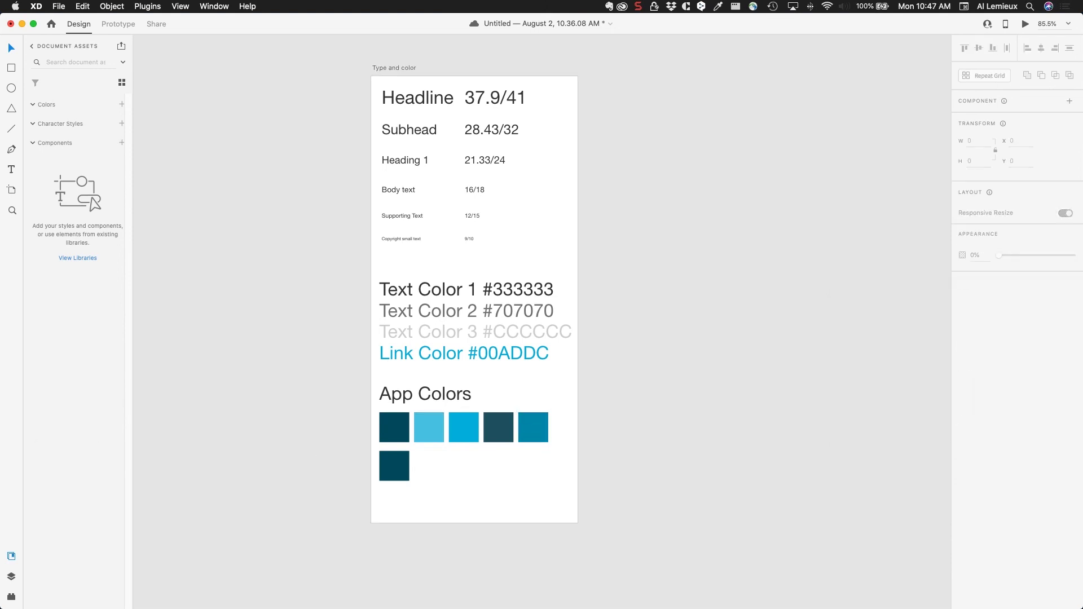
Set the fill of the single square in the second row to #DB6B00 and deselect it.
{"action": "key", "text": "super+Tab"}
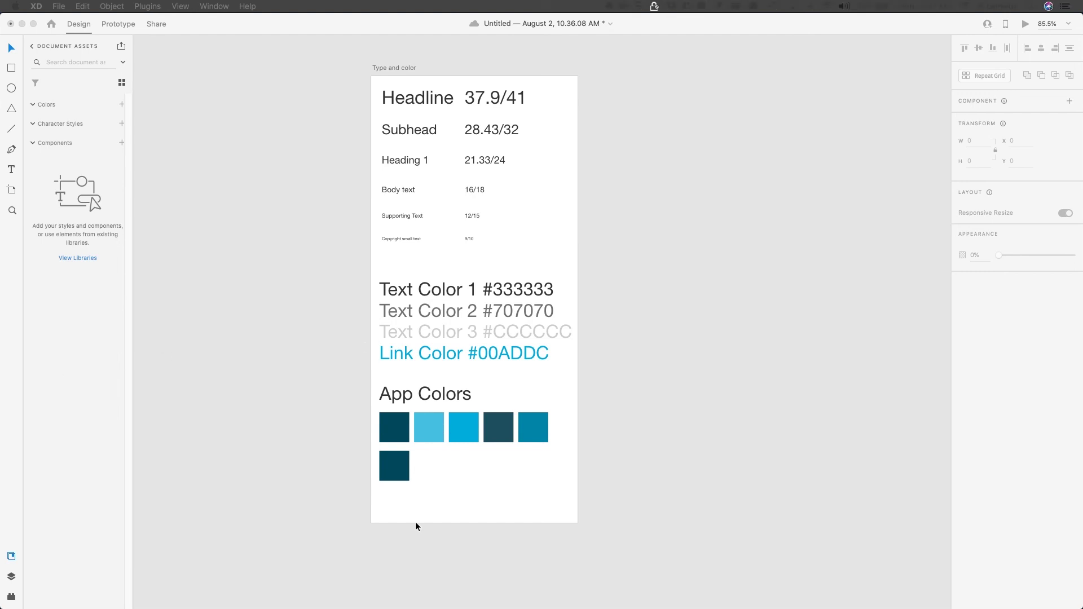
{"action": "left_click", "coordinate": [395, 469]}
{"action": "left_click", "coordinate": [396, 469]}
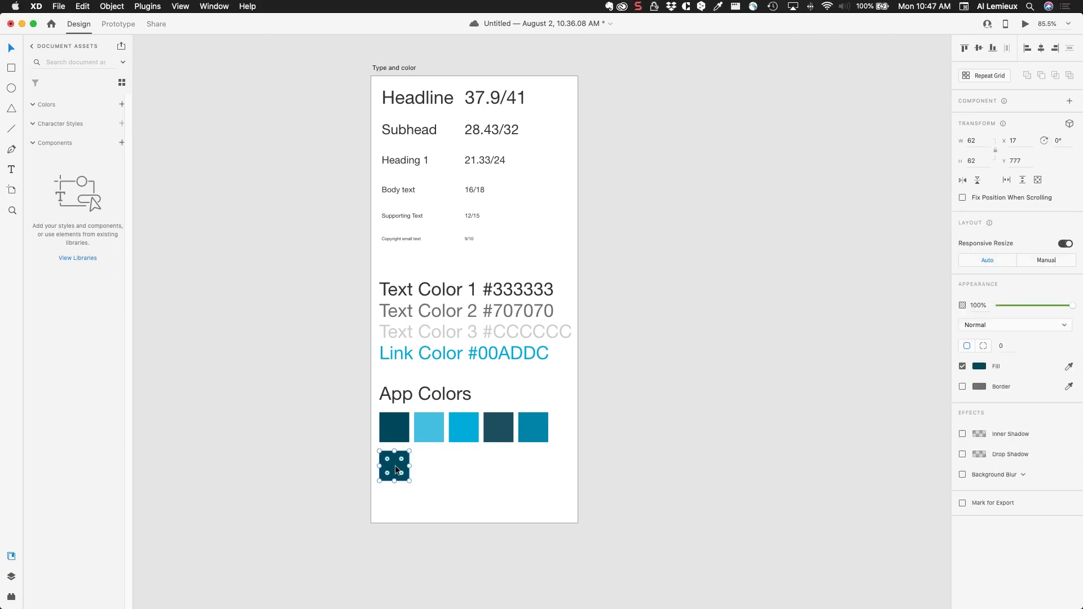
{"action": "left_click", "coordinate": [980, 366]}
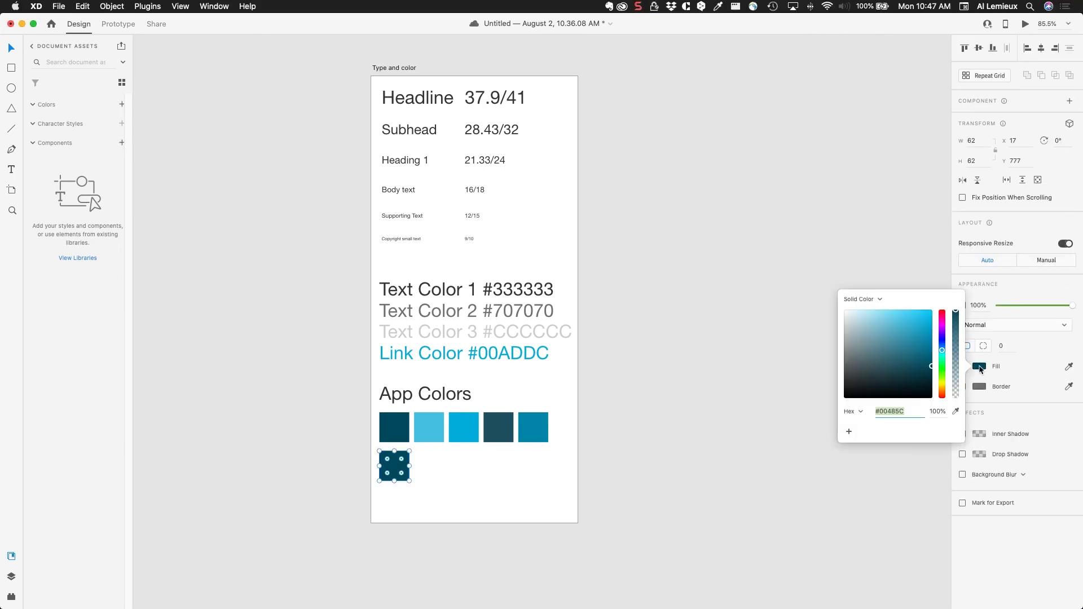
{"action": "type", "text": "DB6B00"}
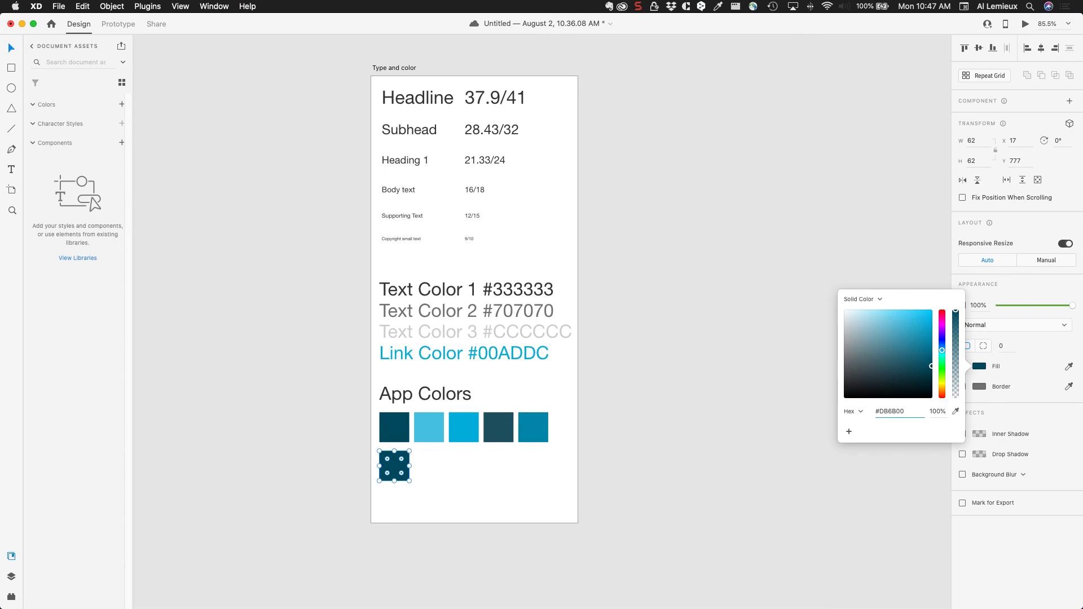
{"action": "key", "text": "Return"}
{"action": "left_click", "coordinate": [607, 385]}
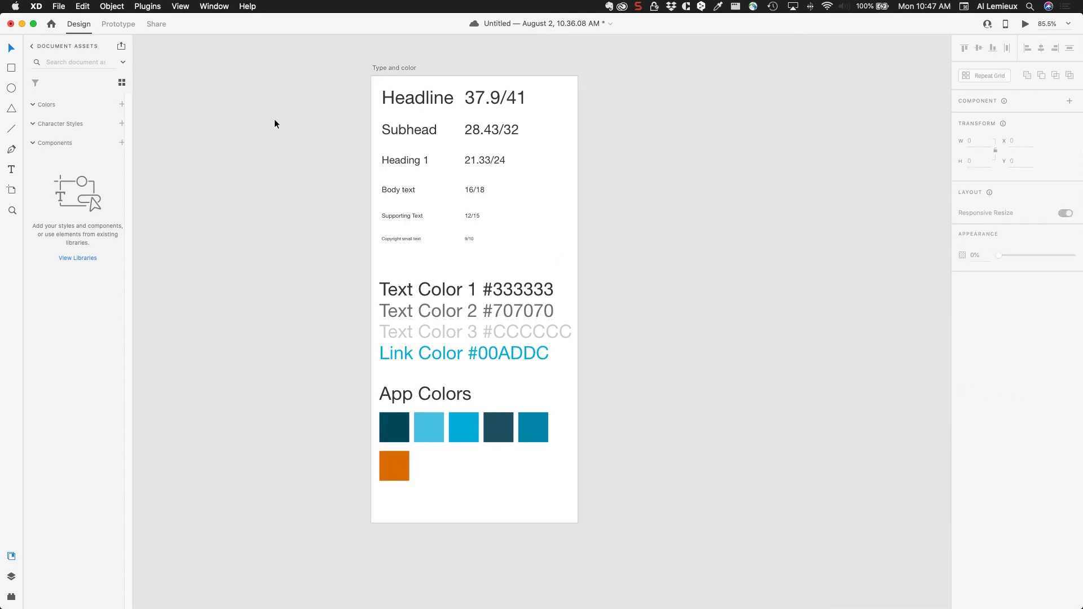
Save the document to the cloud documents under the name Fitness App.
{"action": "left_click", "coordinate": [59, 6]}
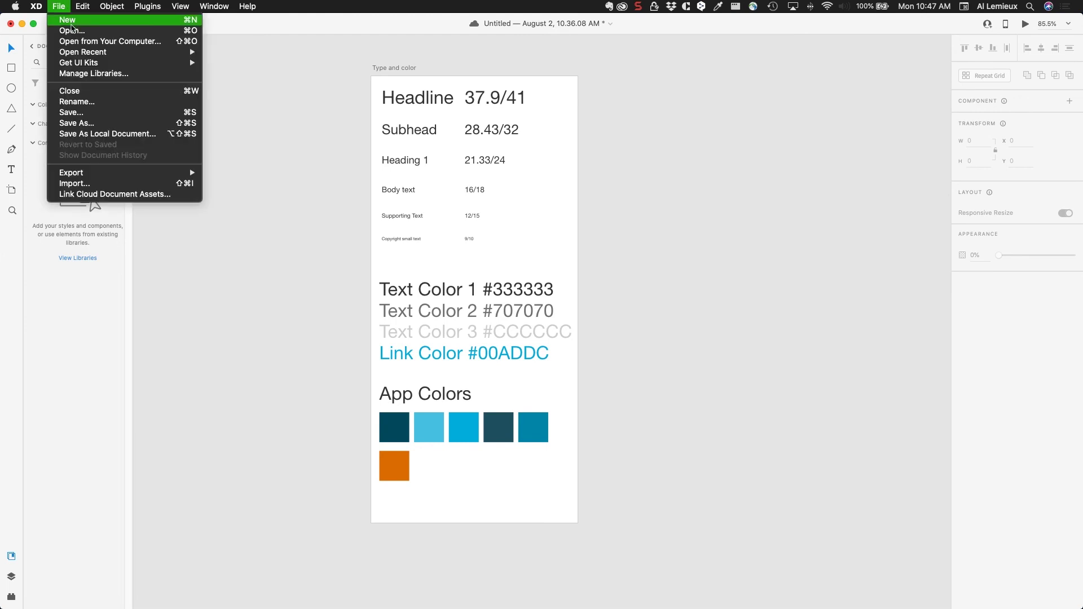
{"action": "left_click", "coordinate": [80, 114]}
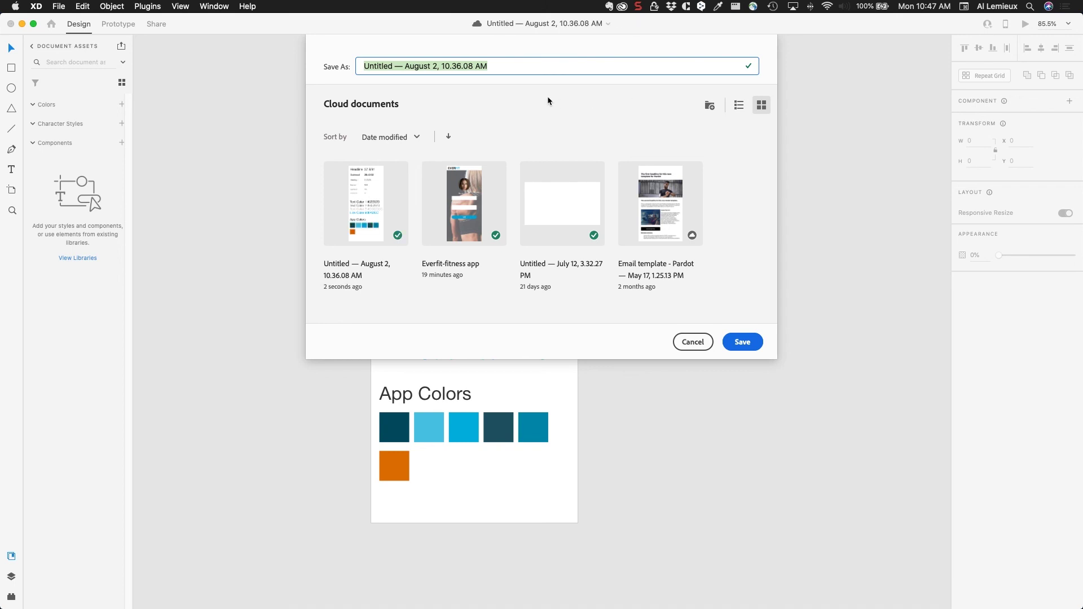
{"action": "type", "text": "T"}
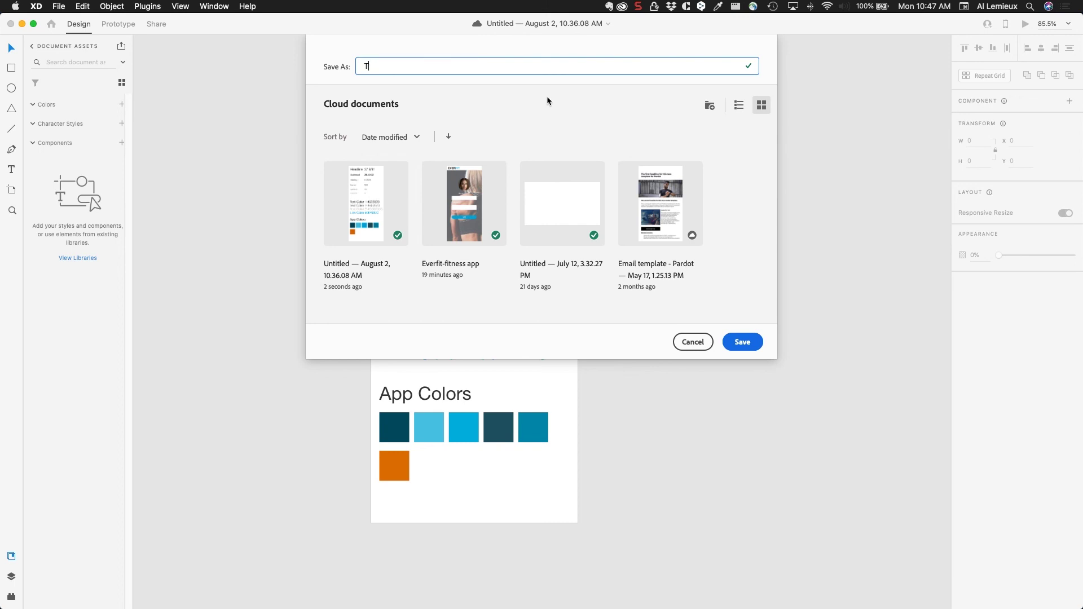
{"action": "type", "text": "ype B"}
{"action": "key", "text": "BackSpace"}
{"action": "key", "text": "BackSpace"}
{"action": "key", "text": "BackSpace"}
{"action": "key", "text": "BackSpace"}
{"action": "key", "text": "BackSpace"}
{"action": "key", "text": "BackSpace"}
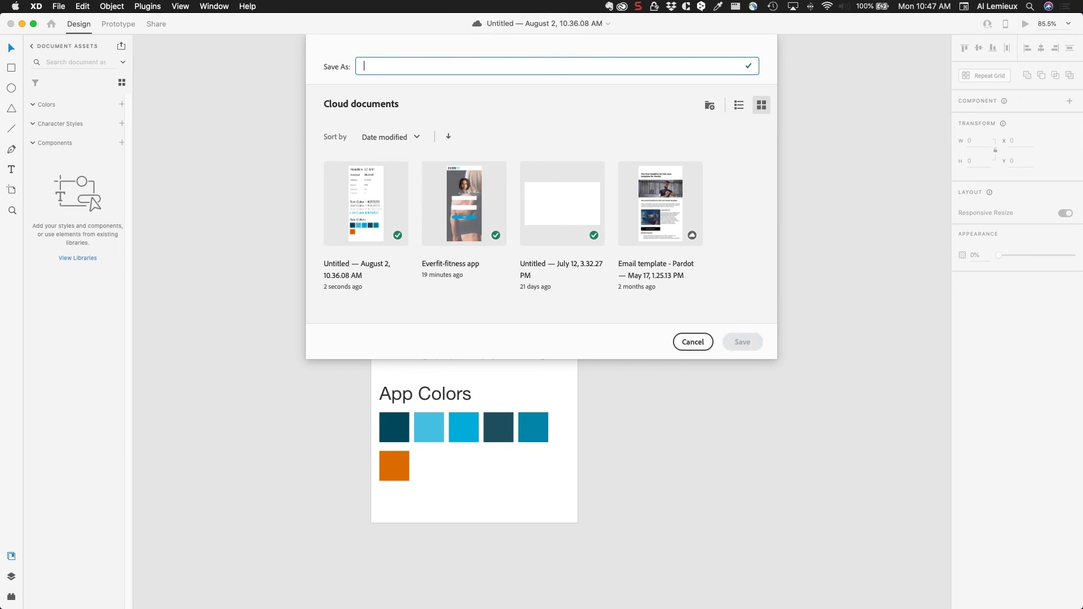
{"action": "type", "text": "Fitness App"}
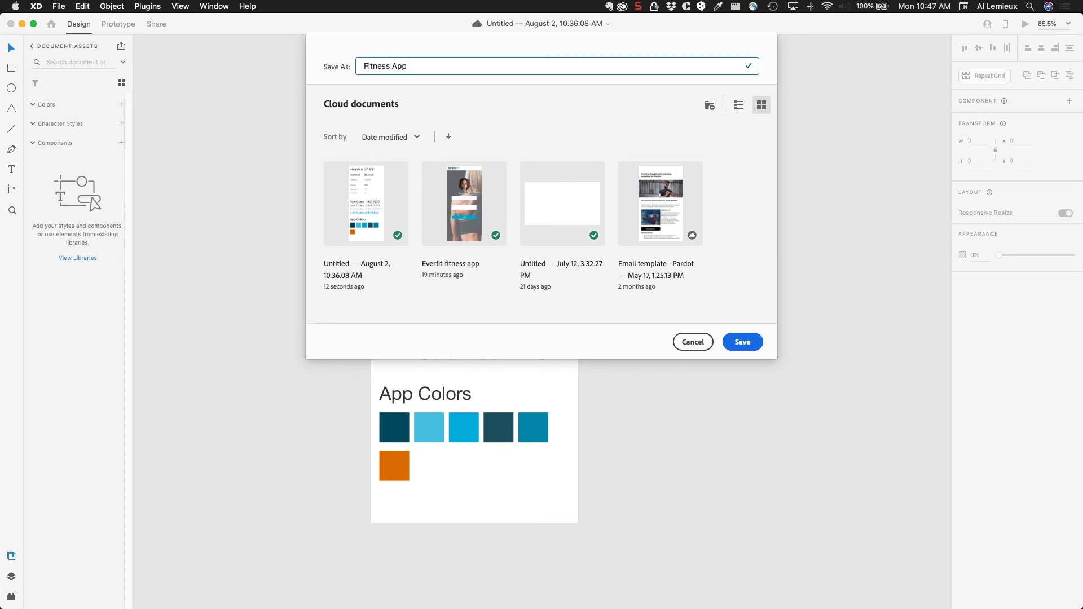
{"action": "left_click", "coordinate": [741, 342]}
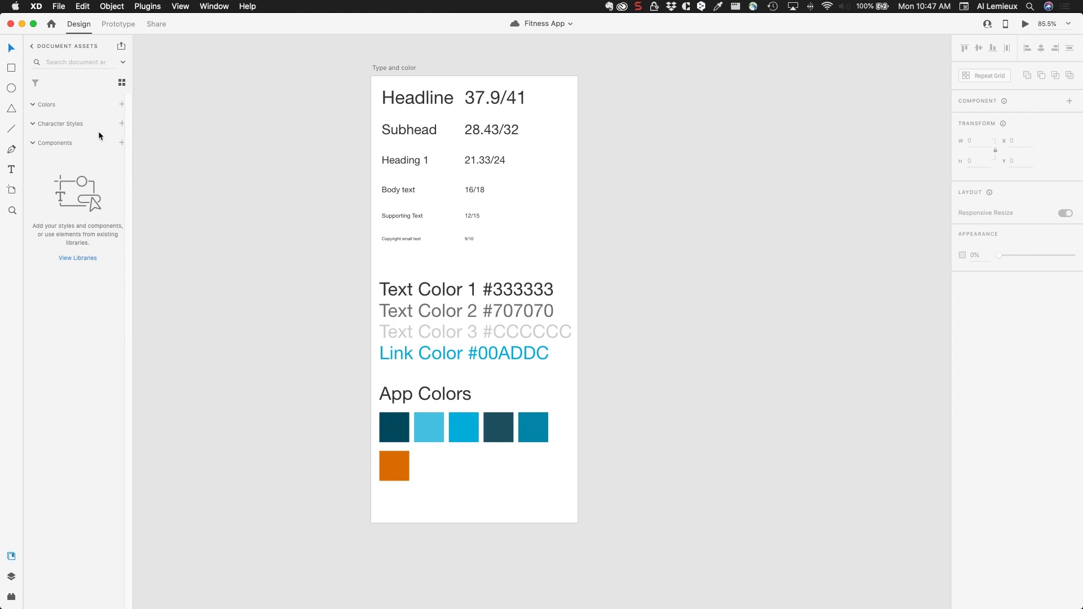
Add the Headline-to-copyright text samples as character styles and the six App Colors squares as colors in the document assets.
{"action": "left_click_drag", "start_coordinate": [344, 90], "coordinate": [485, 242]}
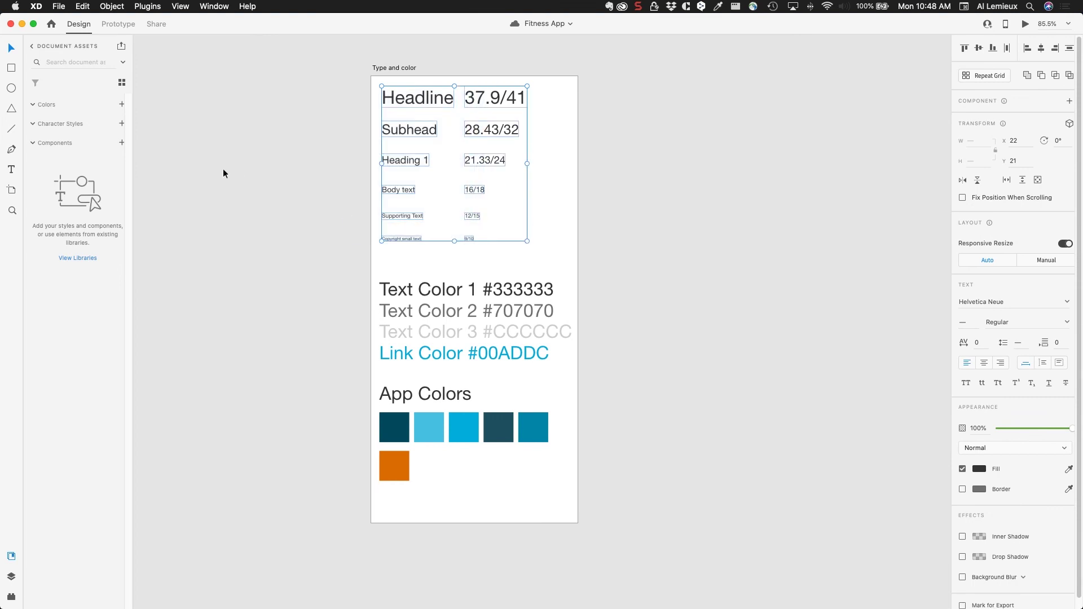
{"action": "left_click", "coordinate": [122, 124]}
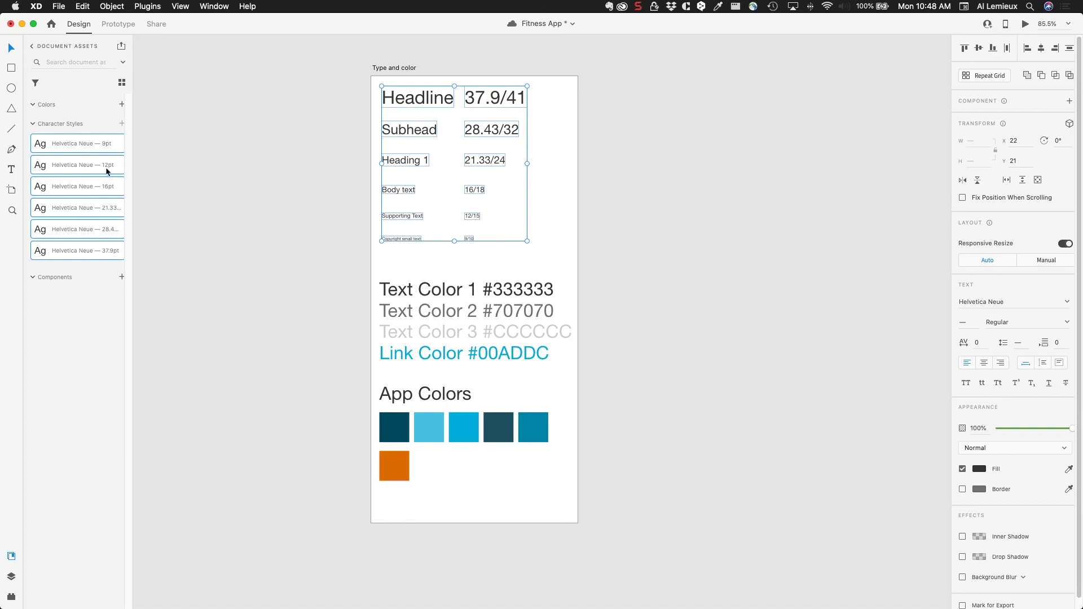
{"action": "left_click_drag", "start_coordinate": [357, 411], "coordinate": [547, 477]}
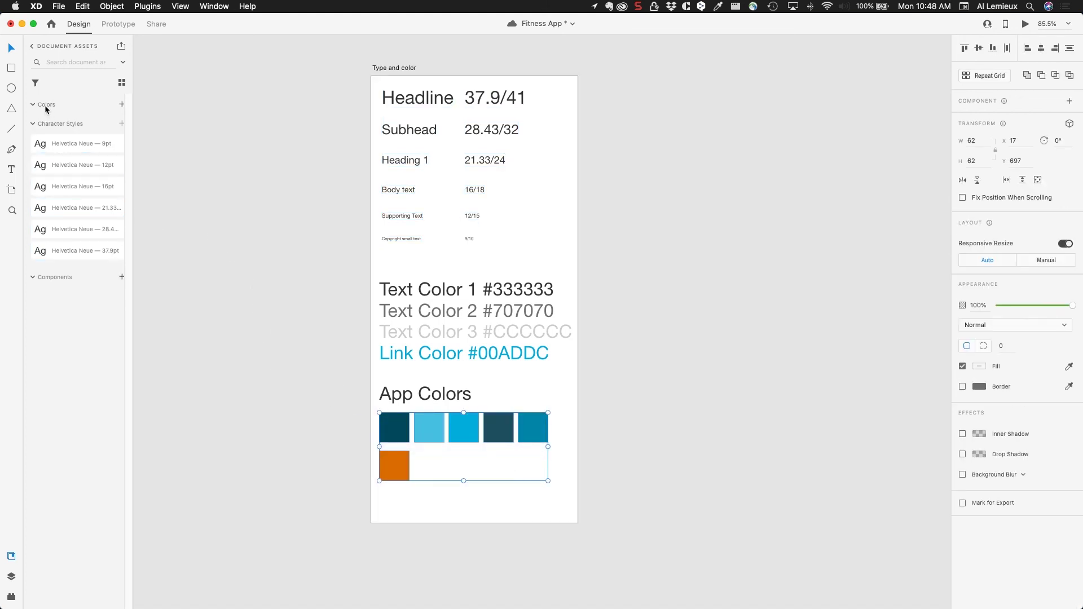
{"action": "left_click", "coordinate": [122, 105]}
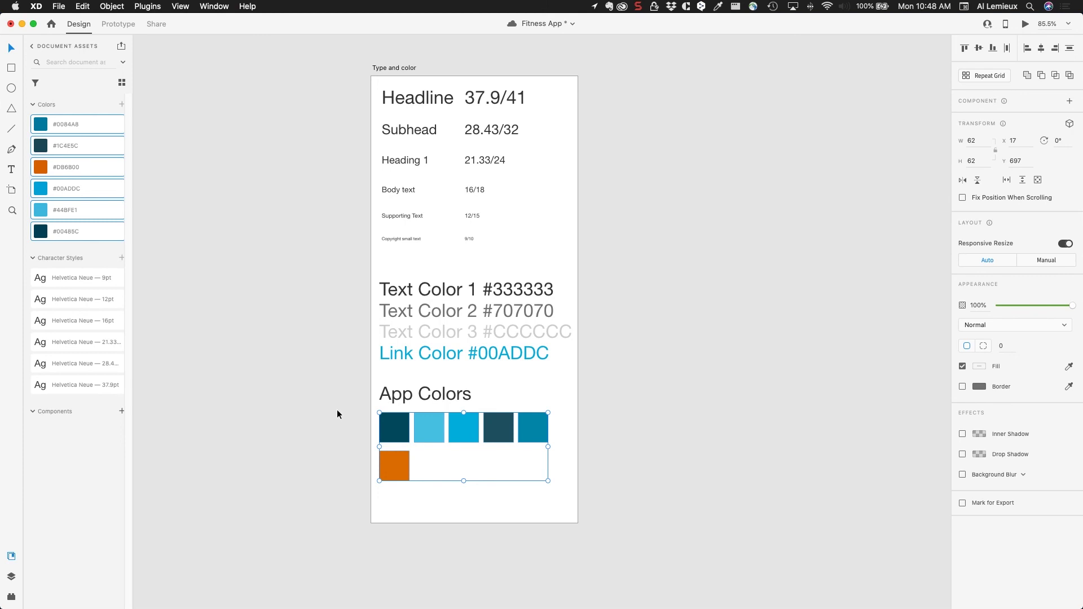
{"action": "left_click", "coordinate": [303, 372]}
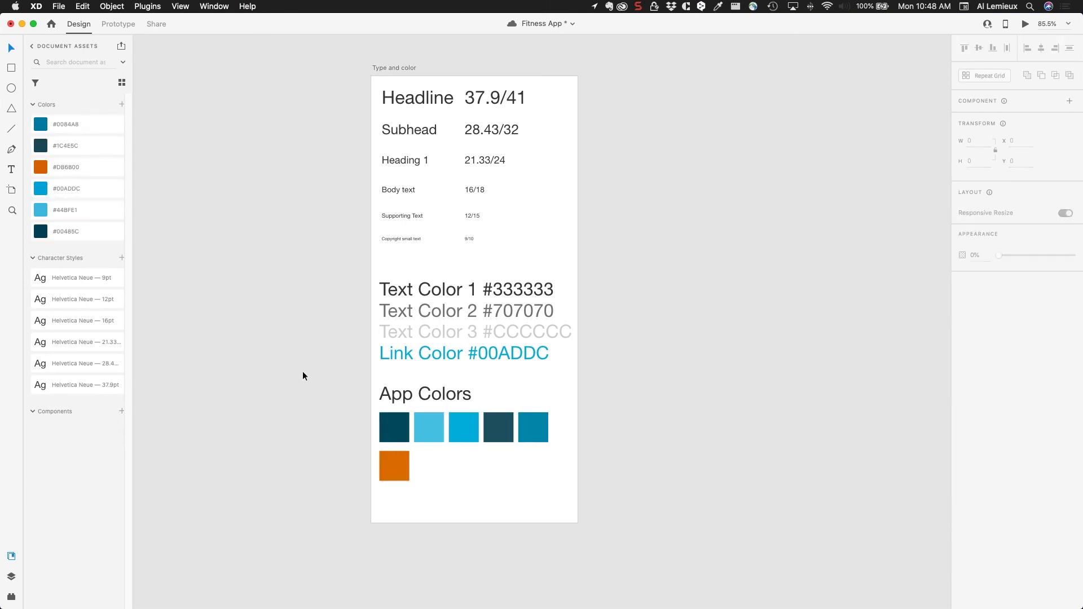
Add the fill of the fifth App Colors square to the color picker's saved swatches and save the document.
{"action": "left_click", "coordinate": [531, 435]}
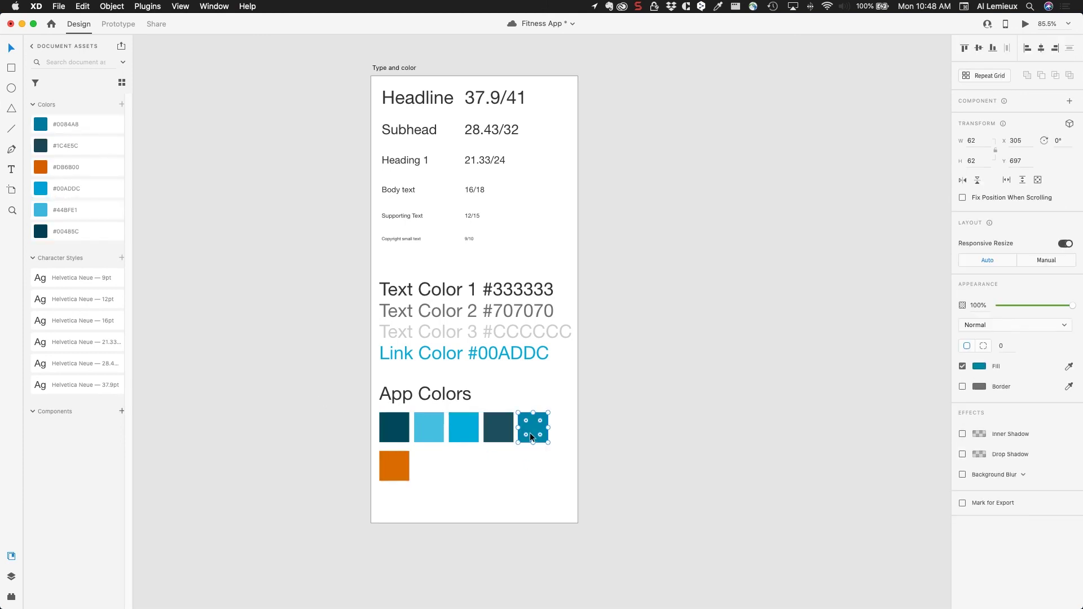
{"action": "left_click", "coordinate": [979, 367]}
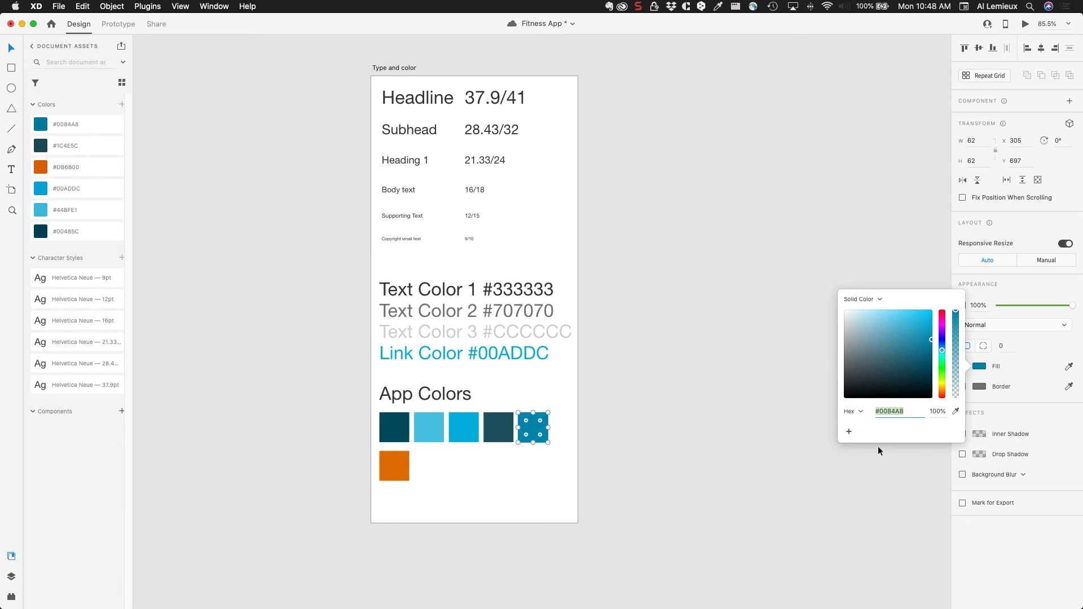
{"action": "left_click", "coordinate": [850, 433]}
{"action": "left_click", "coordinate": [777, 237]}
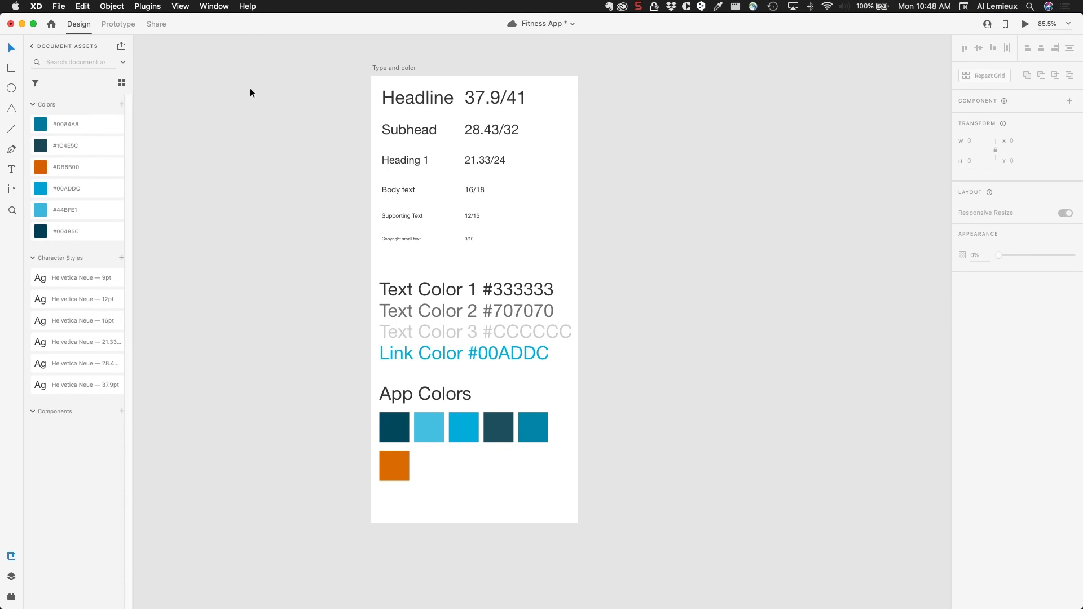
{"action": "key", "text": "super+s"}
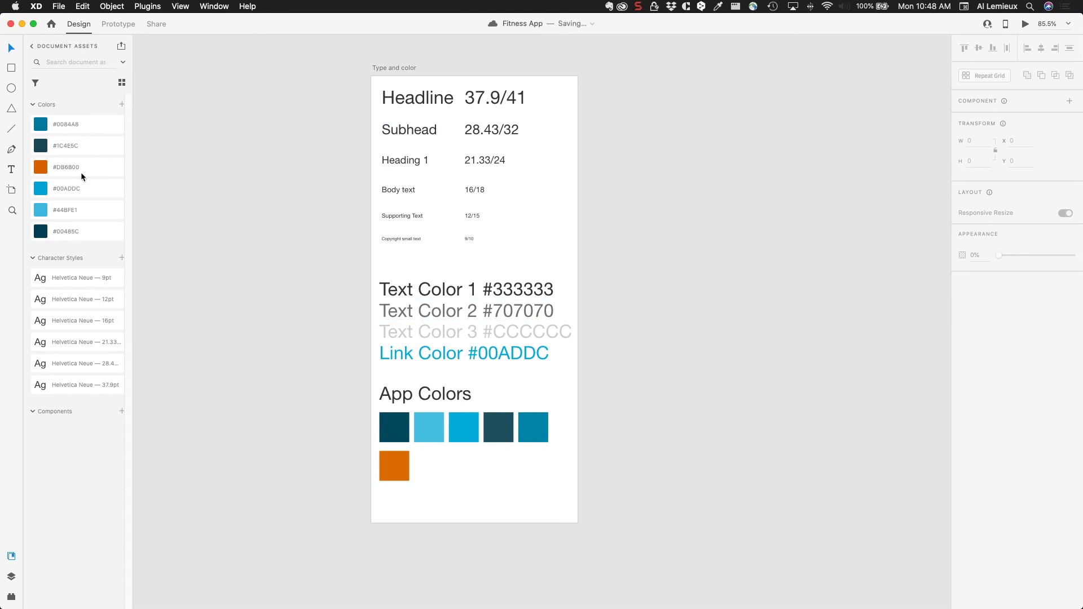